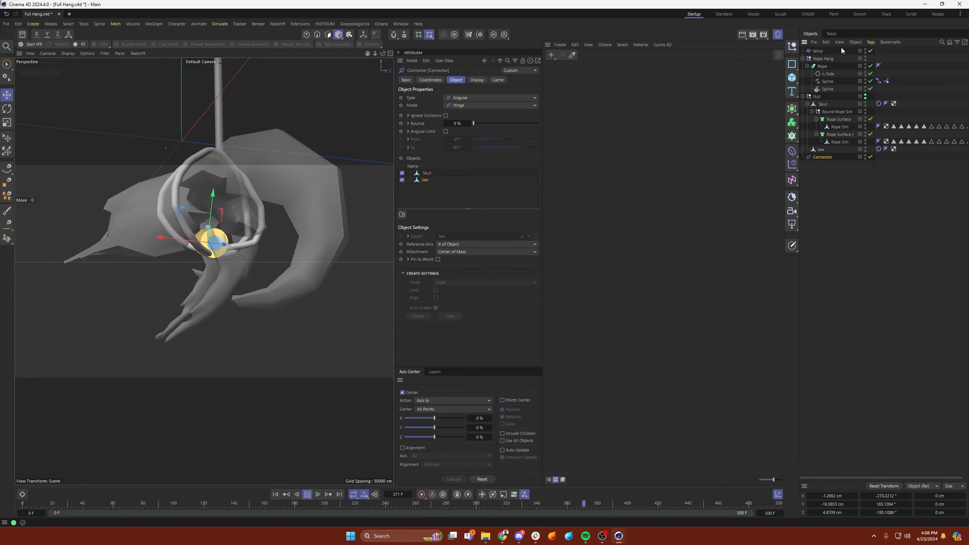
# - Raise the Wind object's speed to 158.2 cm while the hanging skull simulation plays
pyautogui.click(818, 51)
pyautogui.moveTo(452, 98); pyautogui.dragTo(454, 100)
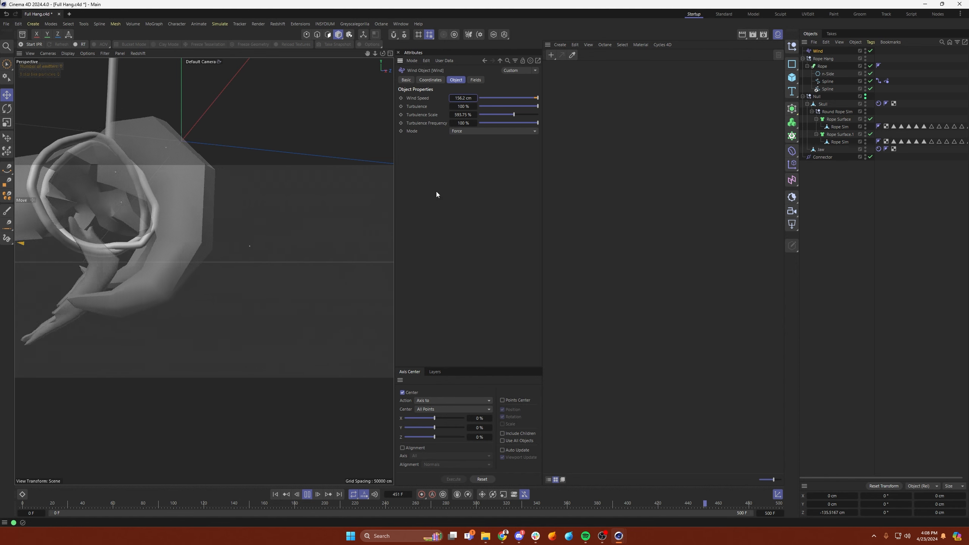
pyautogui.moveTo(319, 214)
pyautogui.keyDown('alt'); pyautogui.mouseDown()
pyautogui.moveTo(312, 229)
pyautogui.moveTo(339, 233)
pyautogui.moveTo(261, 208)
pyautogui.moveTo(194, 233)
pyautogui.moveTo(183, 203)
pyautogui.moveTo(233, 219)
pyautogui.moveTo(265, 352)
pyautogui.moveTo(166, 277)
pyautogui.moveTo(120, 286)
pyautogui.mouseUp(); pyautogui.keyUp('alt')
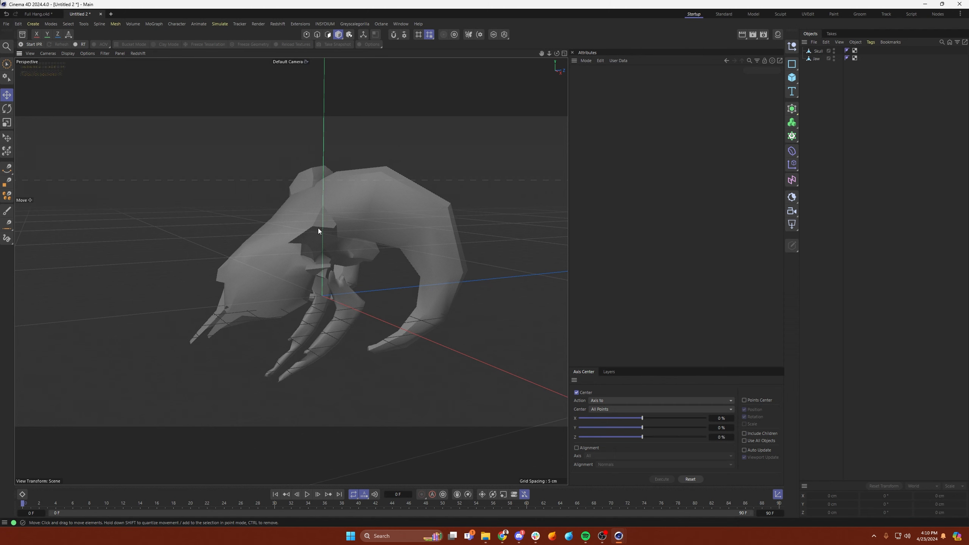
# - Add an n-Side spline to the skull scene, duplicate it, and set the original's radius to 21 cm with 15 sides
pyautogui.keyDown('alt'); pyautogui.moveTo(317, 227); pyautogui.dragTo(301, 216, button='middle'); pyautogui.keyUp('alt')
pyautogui.keyDown('alt'); pyautogui.moveTo(297, 213); pyautogui.dragTo(333, 214); pyautogui.keyUp('alt')
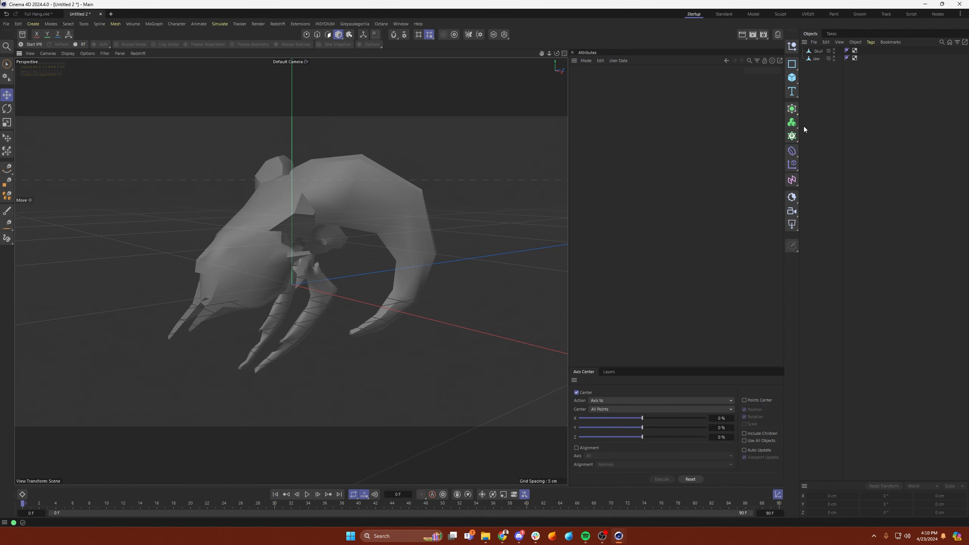
pyautogui.click(792, 66)
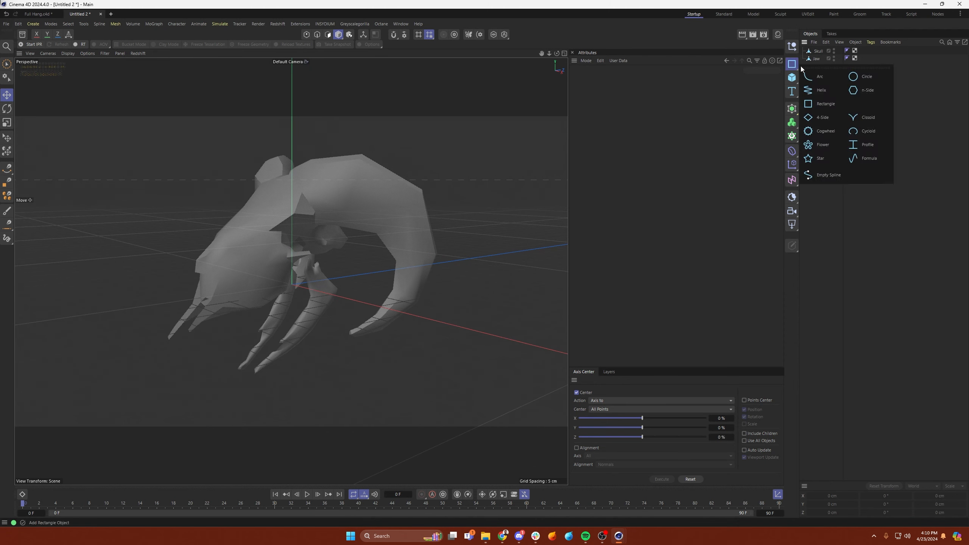
pyautogui.click(864, 89)
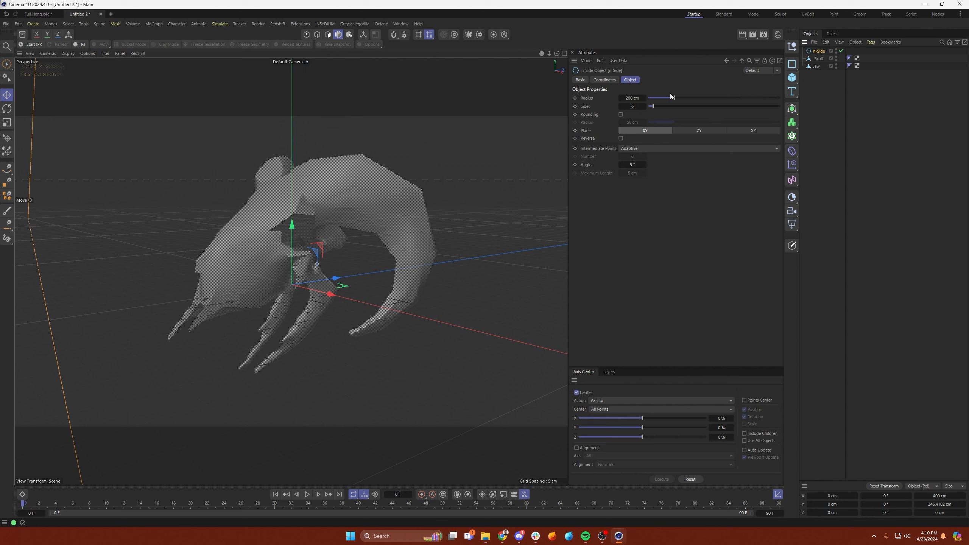
pyautogui.keyDown('ctrl'); pyautogui.moveTo(819, 51); pyautogui.dragTo(820, 53); pyautogui.keyUp('ctrl')
pyautogui.moveTo(674, 98); pyautogui.dragTo(651, 98)
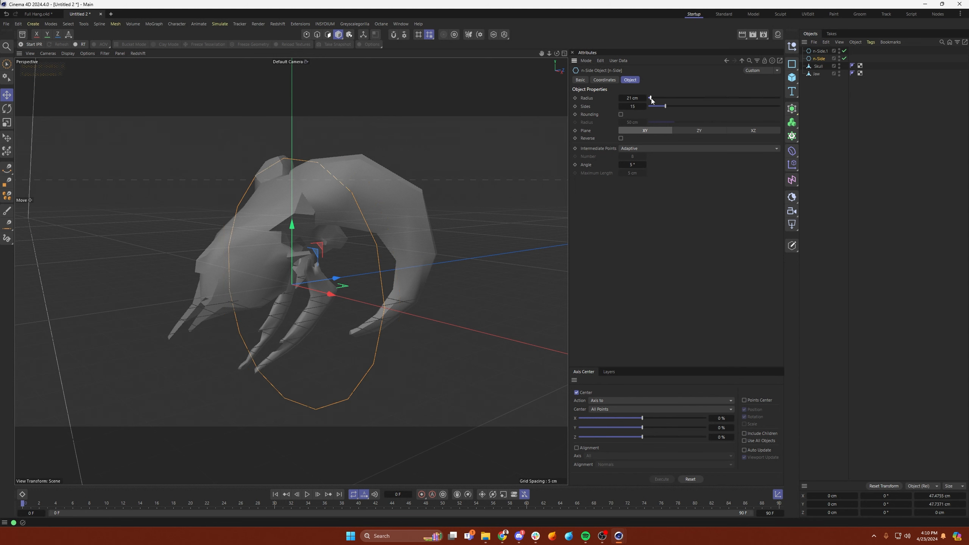
# - Create a Sweep from the two n-Side splines and set the profile spline's radius to 0.5 cm
pyautogui.click(792, 123)
pyautogui.click(877, 151)
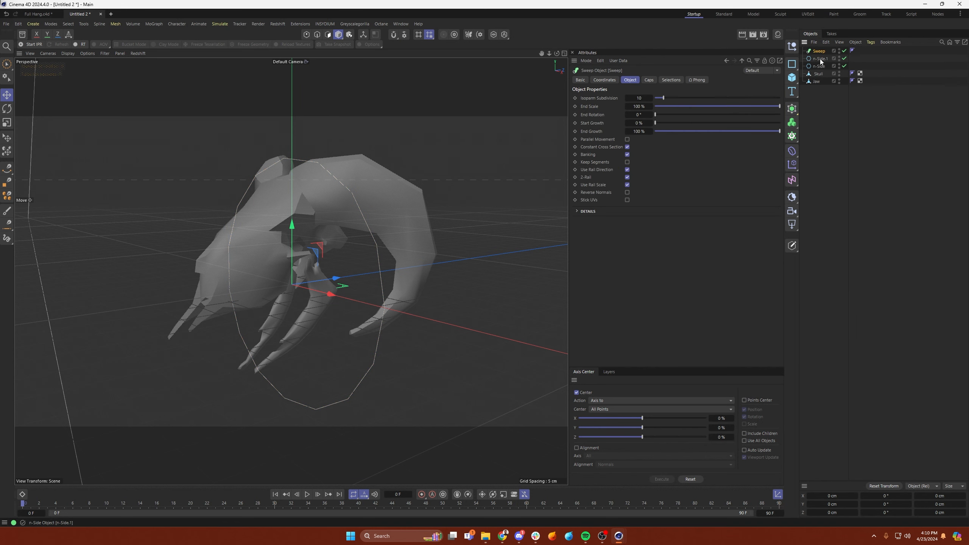
pyautogui.moveTo(821, 54); pyautogui.dragTo(824, 67)
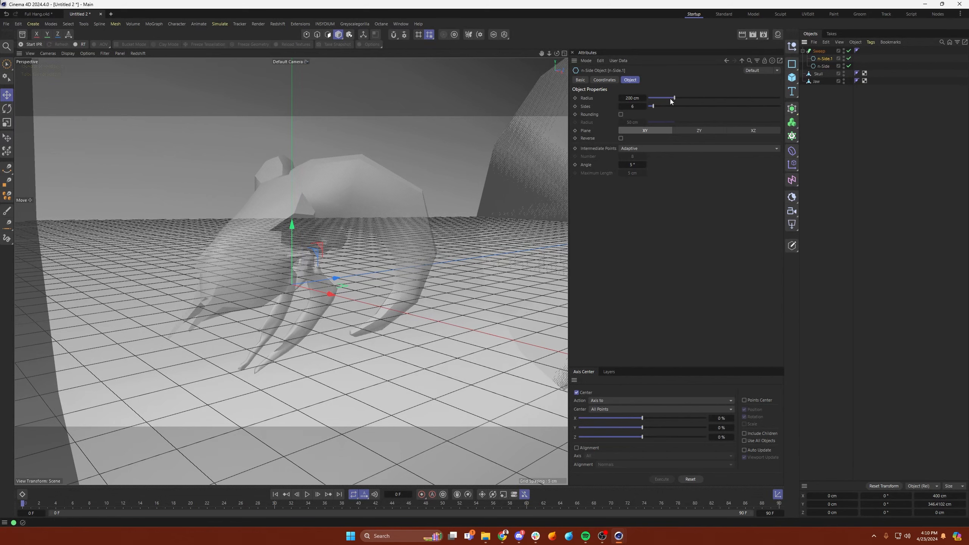
pyautogui.moveTo(673, 100); pyautogui.dragTo(649, 101)
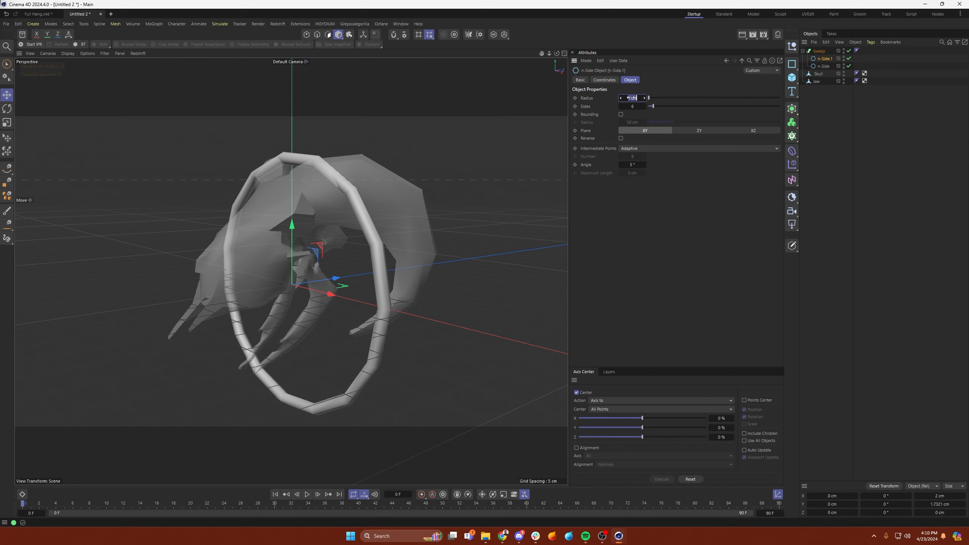
pyautogui.press('Return')
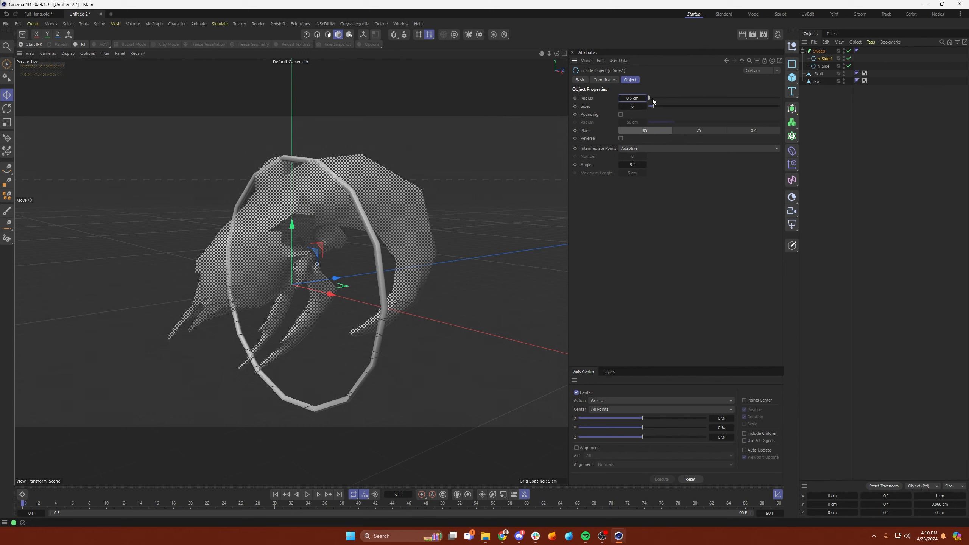
# - Set the Sweep's path n-Side to 31 sides for a smoother ring
pyautogui.click(822, 66)
pyautogui.moveTo(672, 105)
pyautogui.mouseDown()
pyautogui.moveTo(710, 108)
pyautogui.moveTo(655, 109)
pyautogui.moveTo(688, 107)
pyautogui.mouseUp()
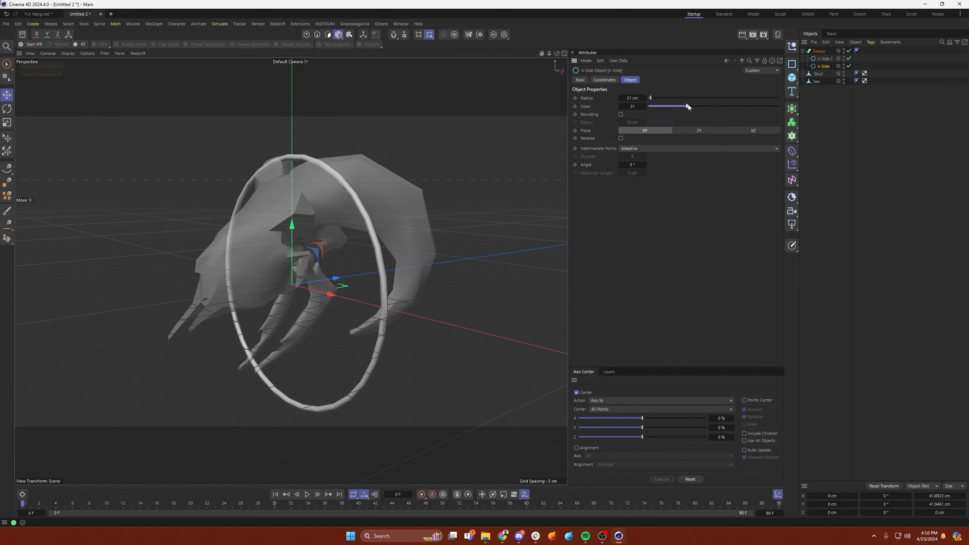
pyautogui.click(793, 63)
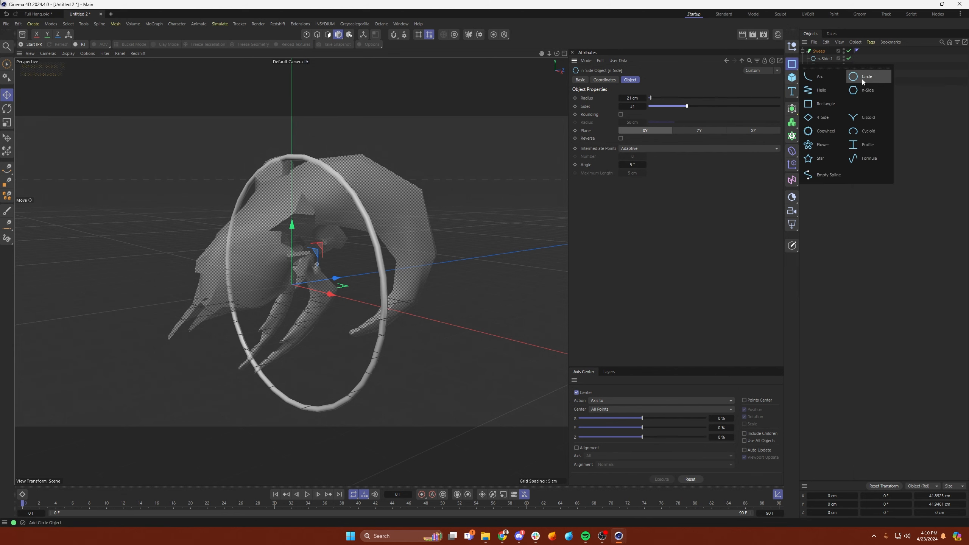
pyautogui.click(868, 91)
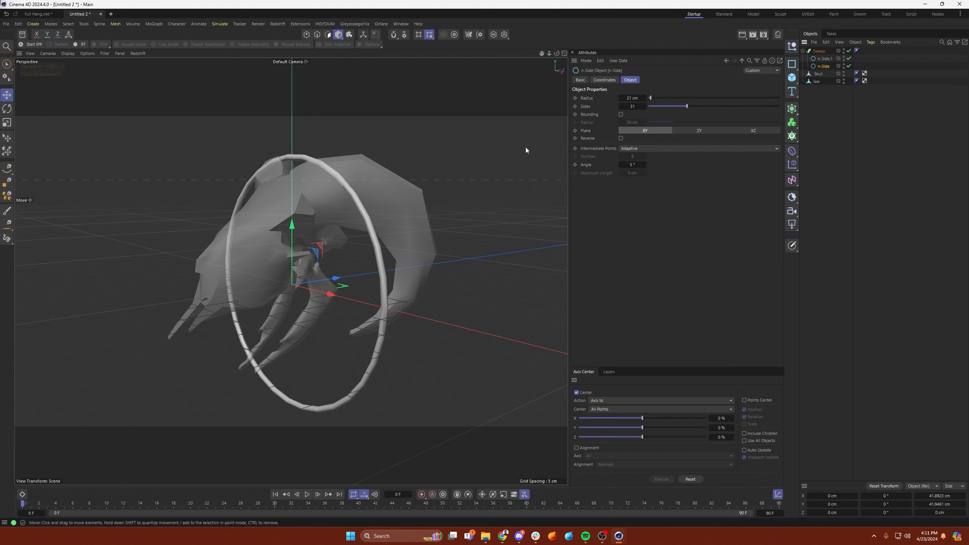
# - Add a Rope simulation tag to the path n-Side spline and display its tag properties
pyautogui.click(836, 101)
pyautogui.click(824, 66)
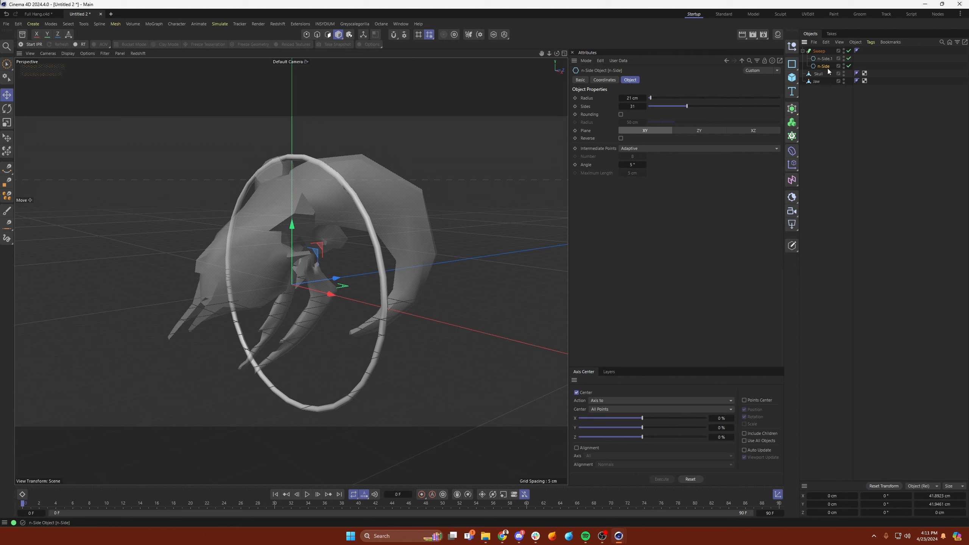
pyautogui.rightClick(825, 69)
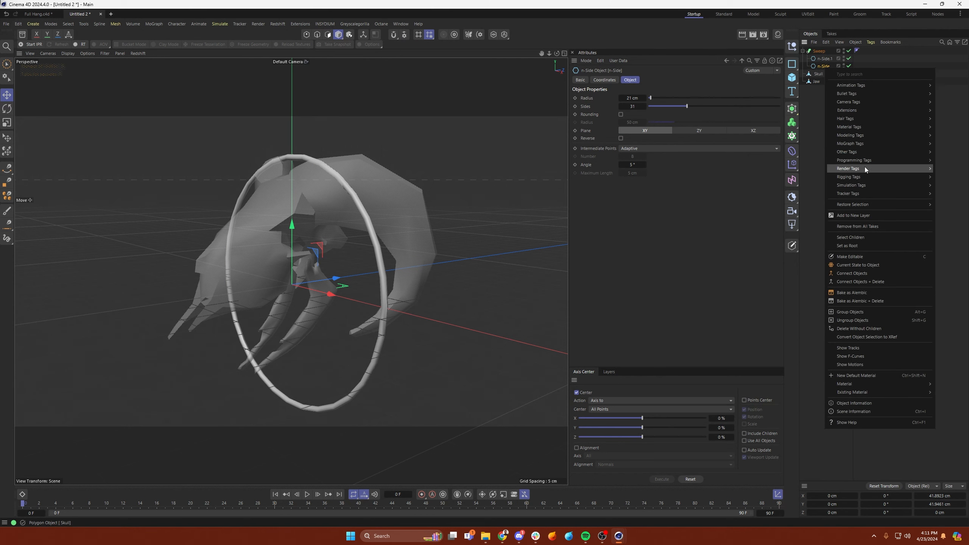
pyautogui.moveTo(865, 186)
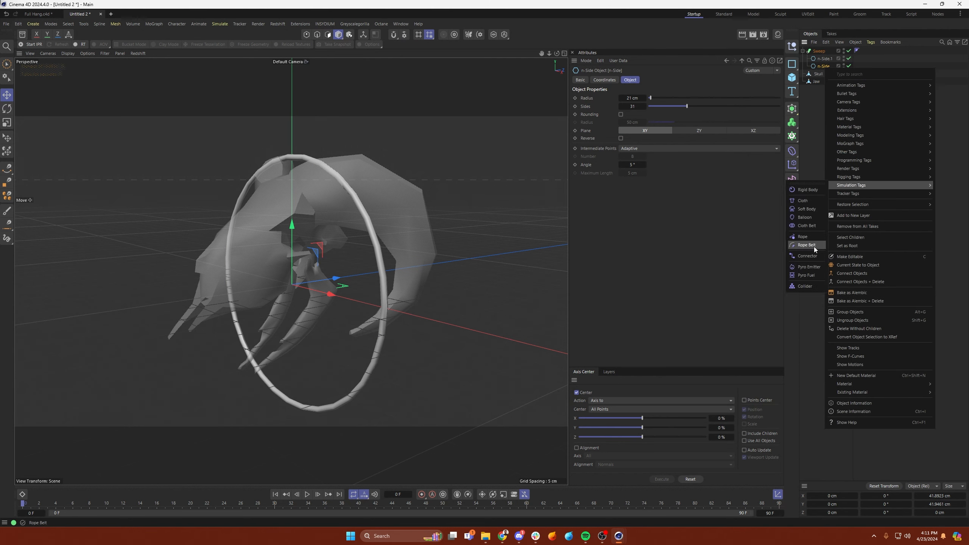
pyautogui.click(805, 237)
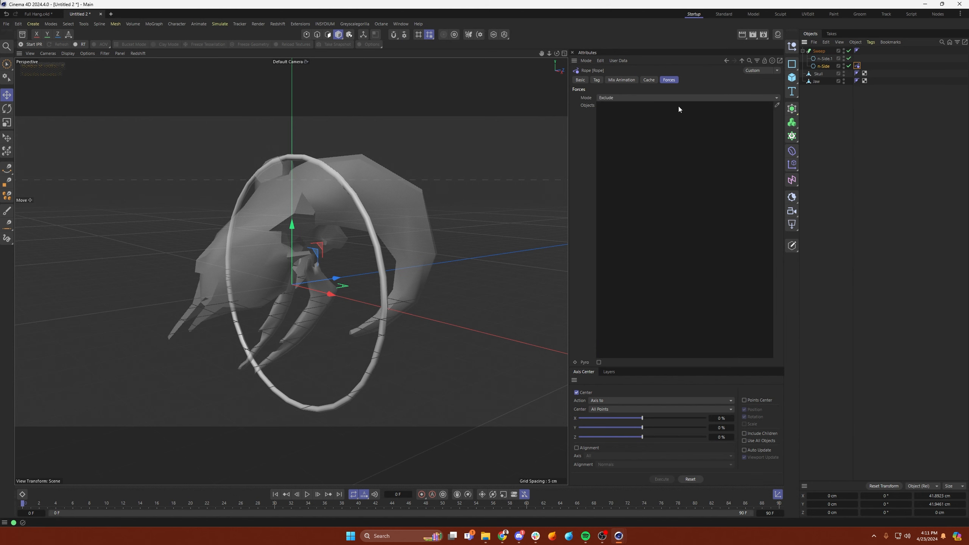
pyautogui.click(596, 81)
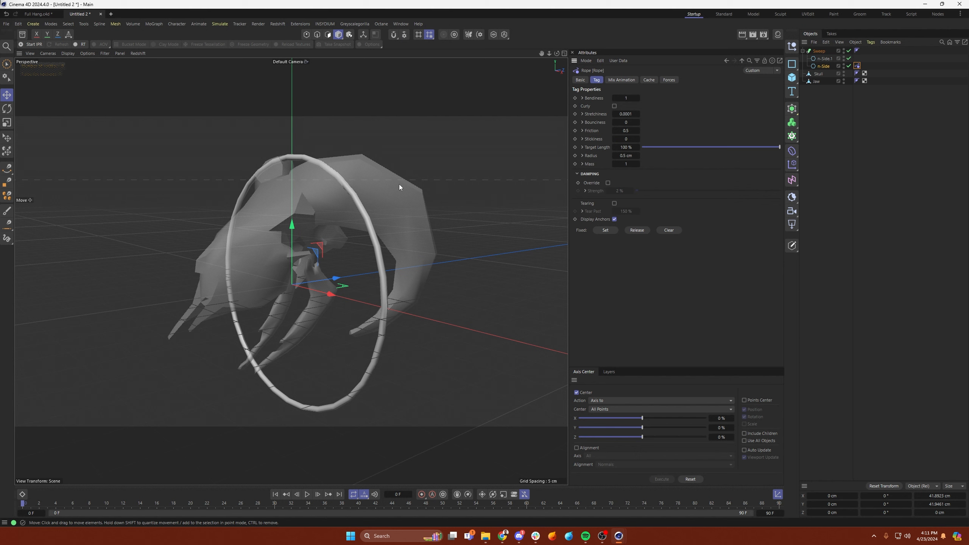
# - Rotate the Sweep ring about its vertical axis and raise it about 7.6 cm around the skull
pyautogui.click(8, 109)
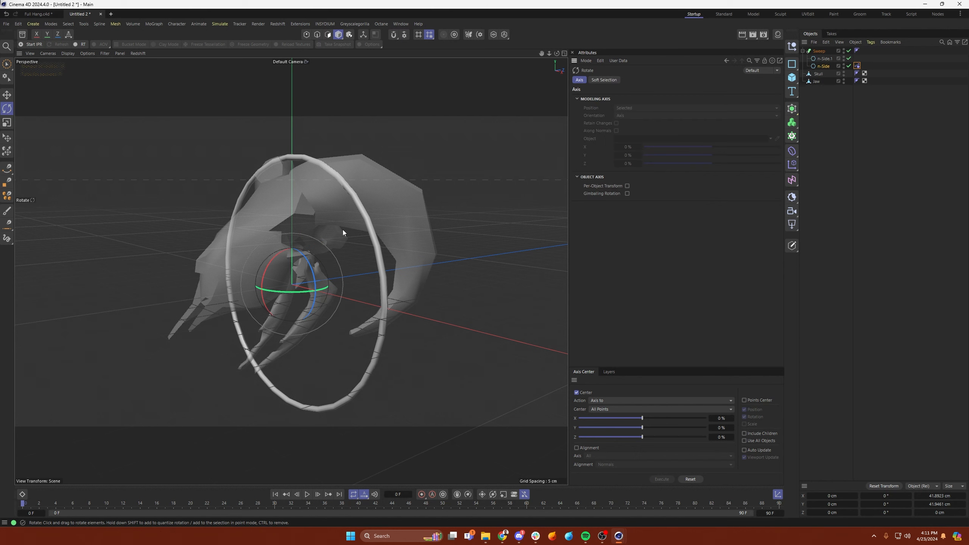
pyautogui.click(820, 51)
pyautogui.moveTo(283, 291); pyautogui.dragTo(364, 250)
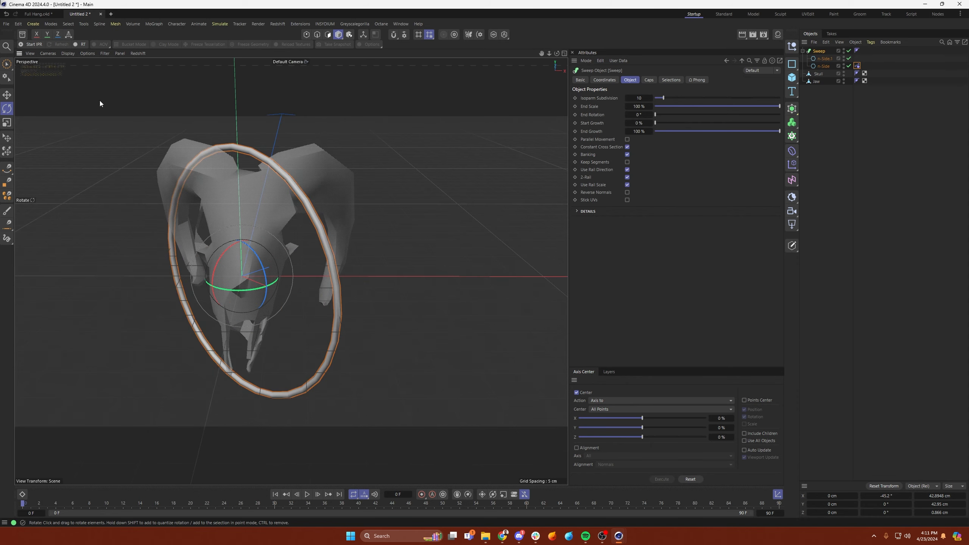
pyautogui.click(8, 95)
pyautogui.moveTo(239, 216); pyautogui.dragTo(18, 130)
pyautogui.click(7, 108)
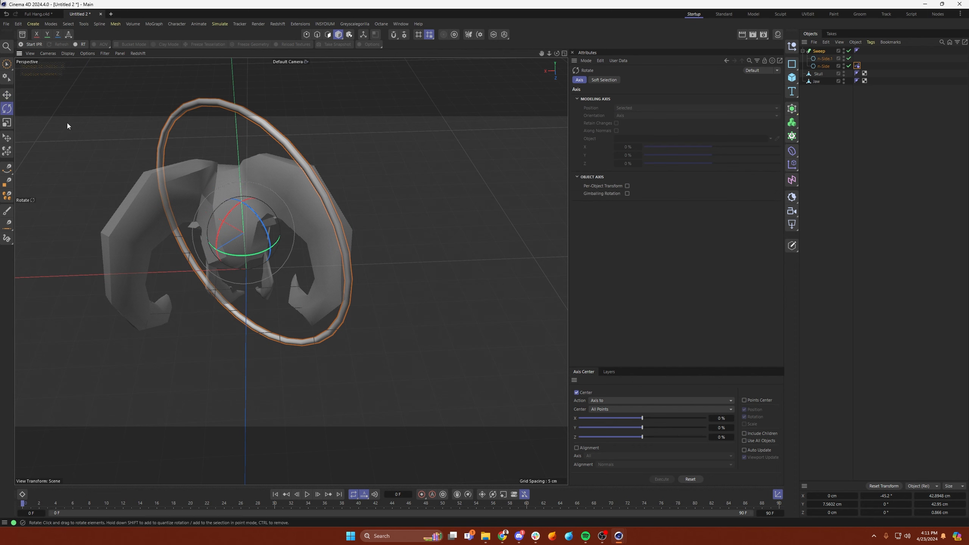
pyautogui.moveTo(263, 251); pyautogui.dragTo(252, 253)
pyautogui.keyDown('alt'); pyautogui.moveTo(253, 244); pyautogui.dragTo(396, 187); pyautogui.keyUp('alt')
pyautogui.click(845, 114)
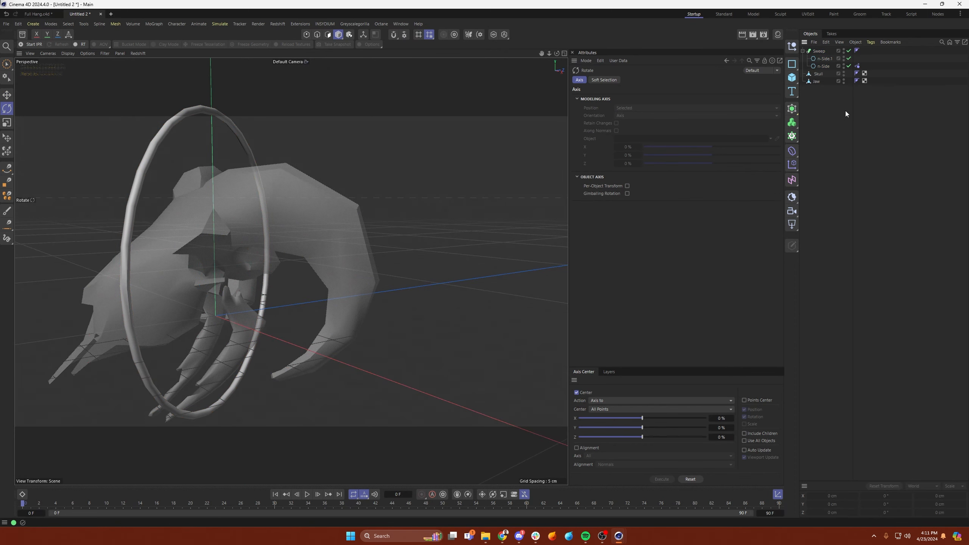
# - Reduce the path n-Side's radius to 14 cm so the ring fits closer around the skull
pyautogui.click(819, 52)
pyautogui.click(824, 66)
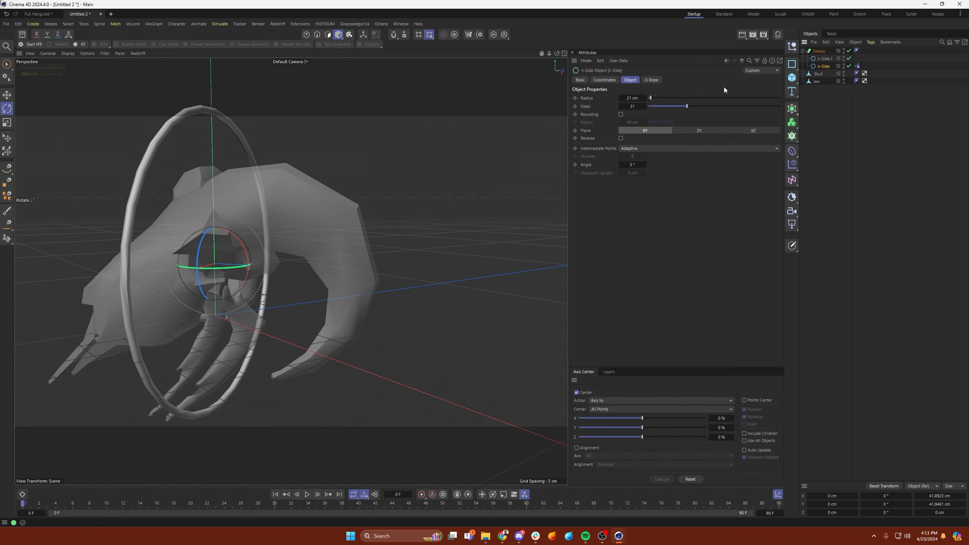
pyautogui.moveTo(621, 97); pyautogui.dragTo(618, 96)
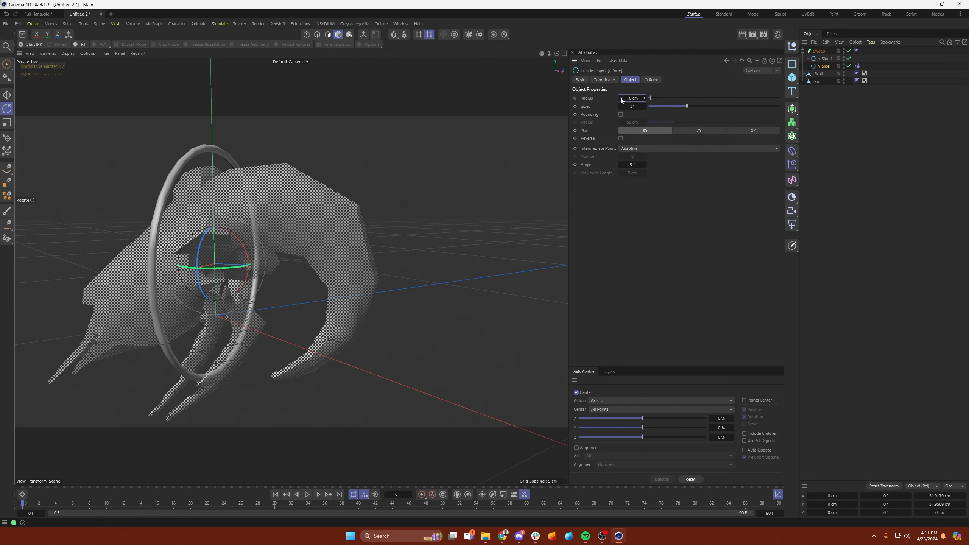
pyautogui.keyDown('alt'); pyautogui.moveTo(226, 177); pyautogui.dragTo(336, 210); pyautogui.keyUp('alt')
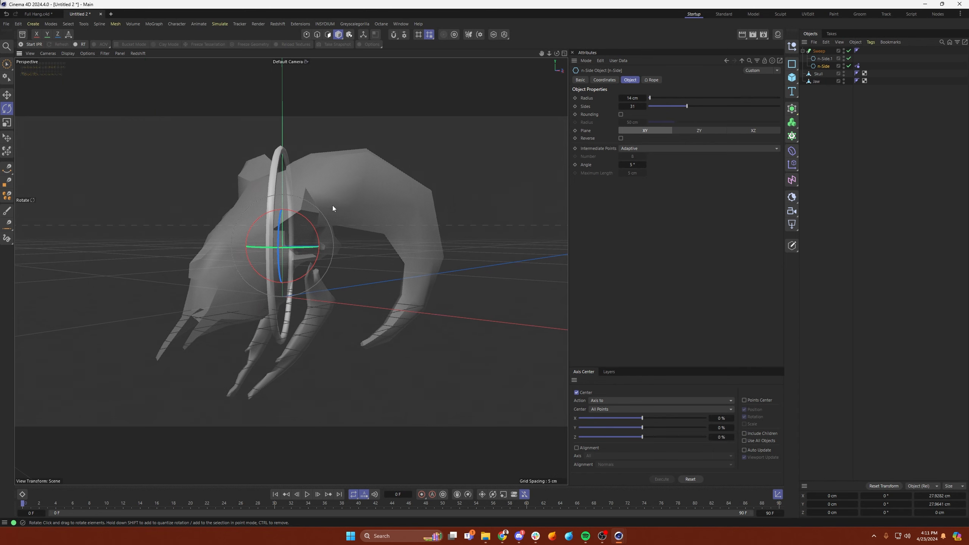
# - Play the rope simulation briefly to check how the ring behaves, and return to the first frame
pyautogui.click(308, 495)
pyautogui.click(309, 494)
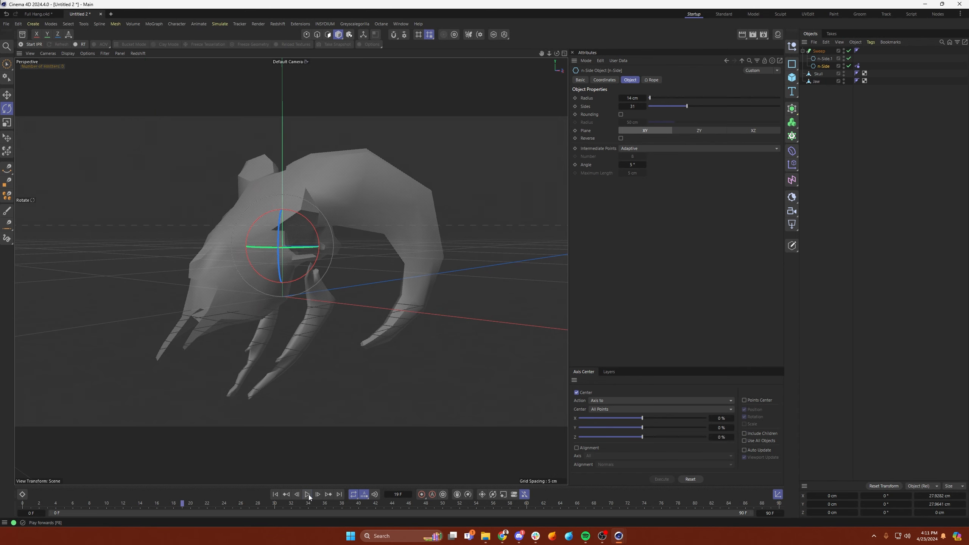
pyautogui.click(276, 495)
# - Add a Collider simulation tag to the Skull object
pyautogui.click(222, 217)
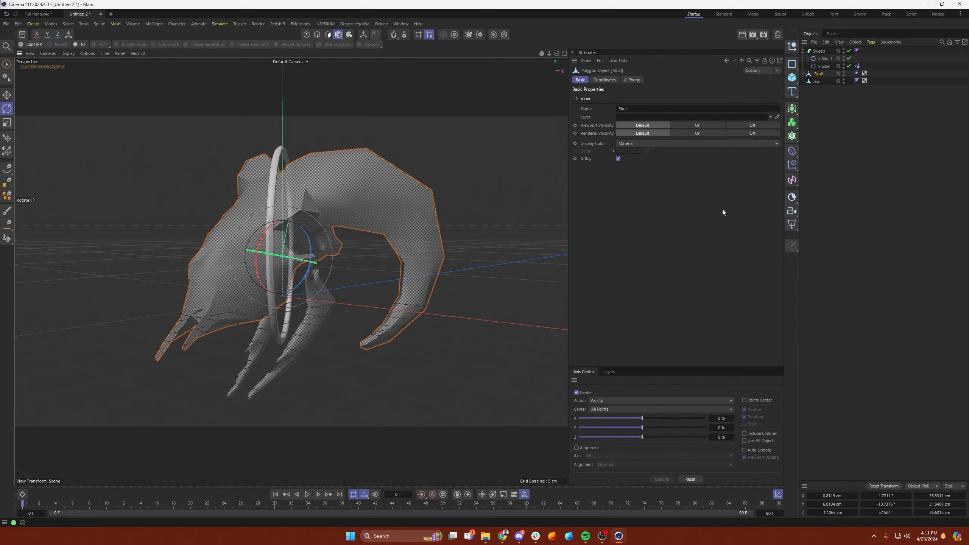
pyautogui.rightClick(822, 75)
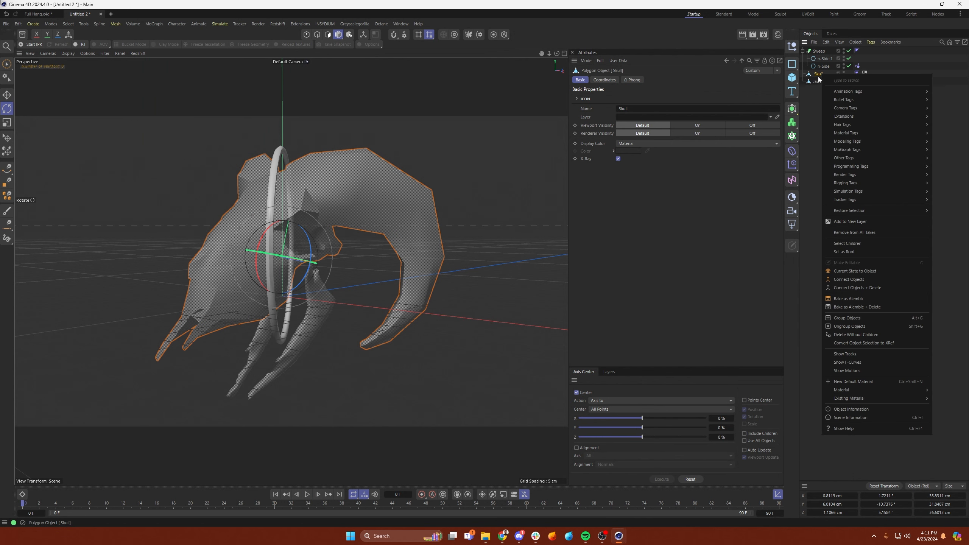
pyautogui.moveTo(875, 191)
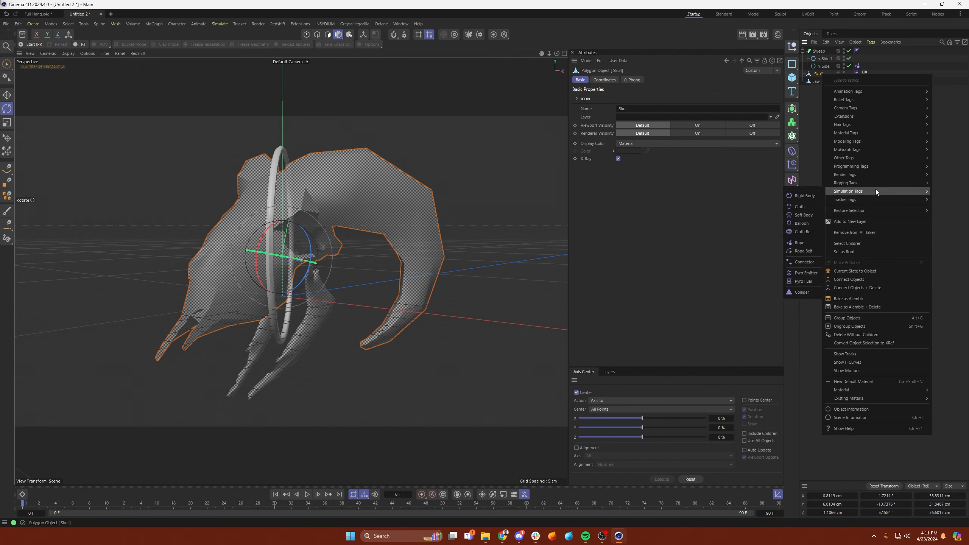
pyautogui.click(801, 292)
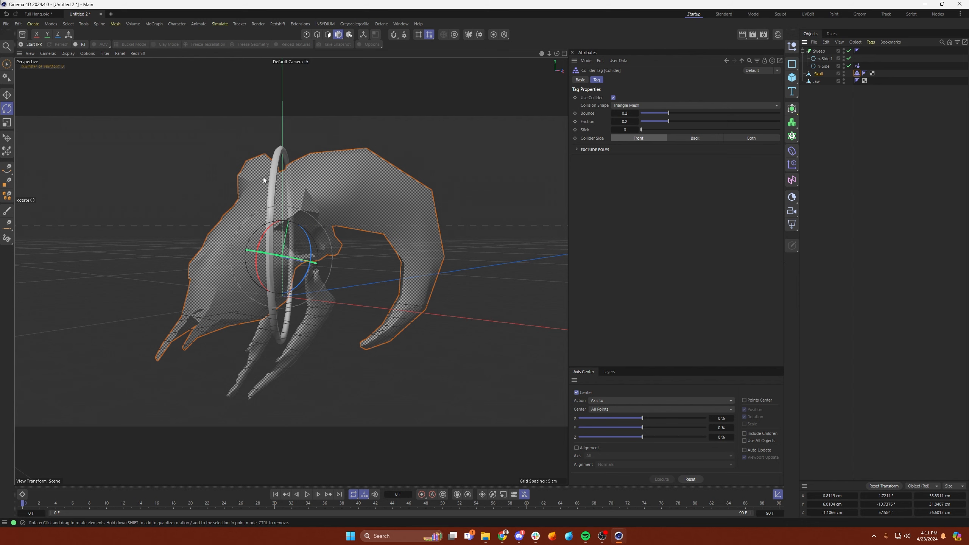
# - Play the simulation to check the rope's collision with the skull, and rewind to frame 0
pyautogui.moveTo(320, 214)
pyautogui.keyDown('alt'); pyautogui.mouseDown()
pyautogui.moveTo(236, 226)
pyautogui.moveTo(302, 219)
pyautogui.mouseUp(); pyautogui.keyUp('alt')
pyautogui.click(307, 495)
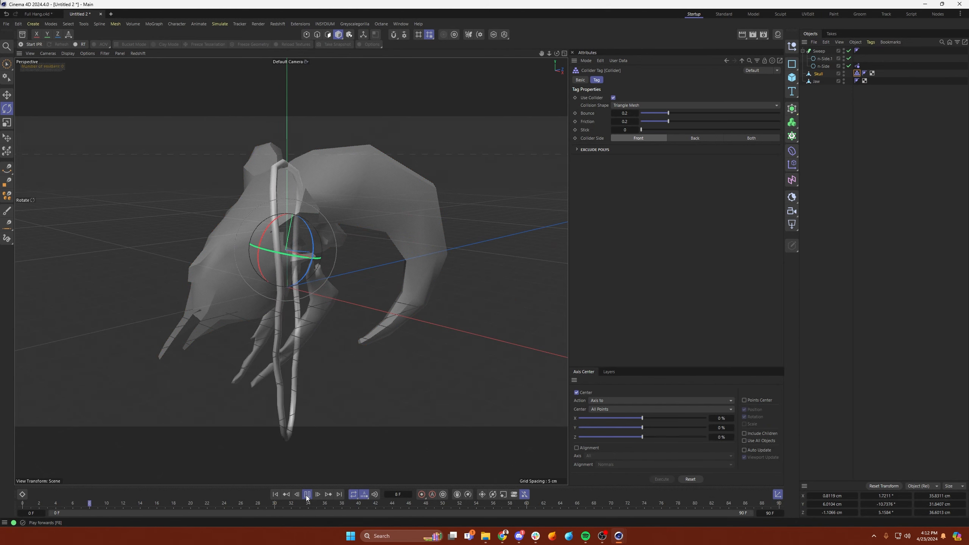
pyautogui.click(307, 497)
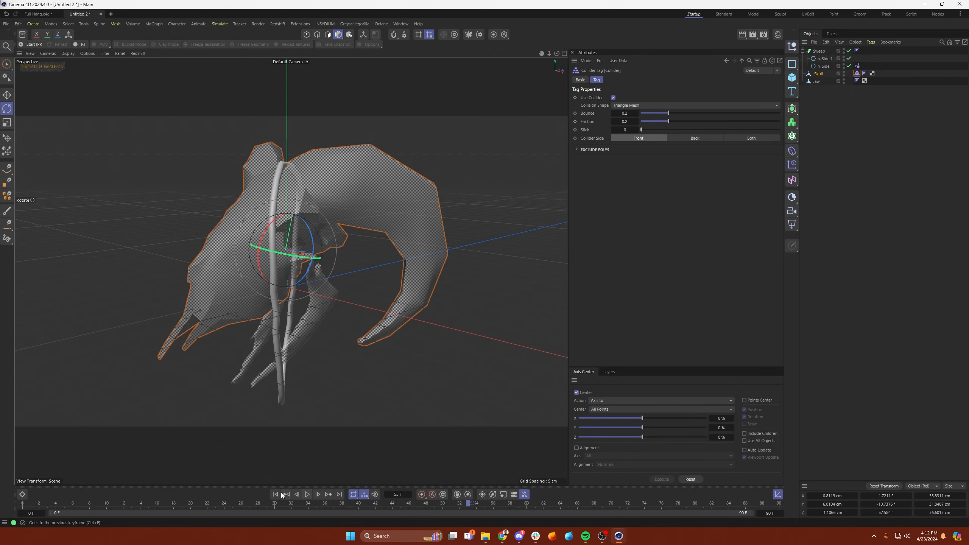
pyautogui.click(276, 494)
# - Shorten the target length in the path spline's Rope tag and play the simulation to test it
pyautogui.click(838, 114)
pyautogui.click(858, 66)
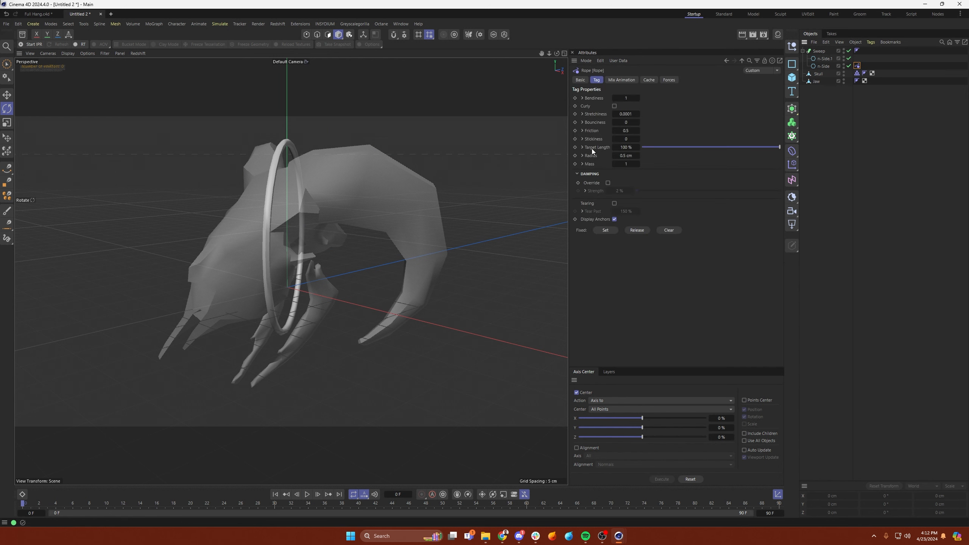
pyautogui.moveTo(749, 149); pyautogui.dragTo(759, 148)
pyautogui.click(832, 142)
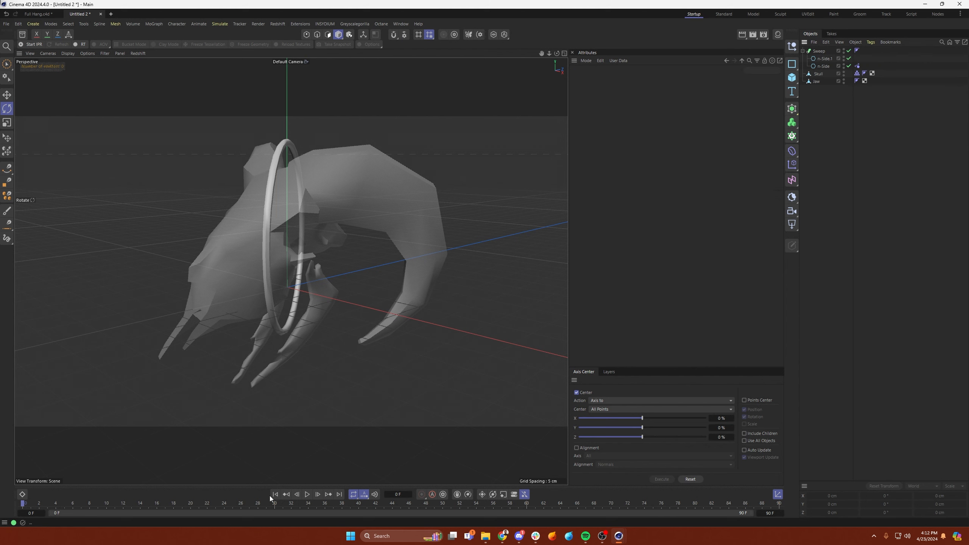
pyautogui.click(307, 495)
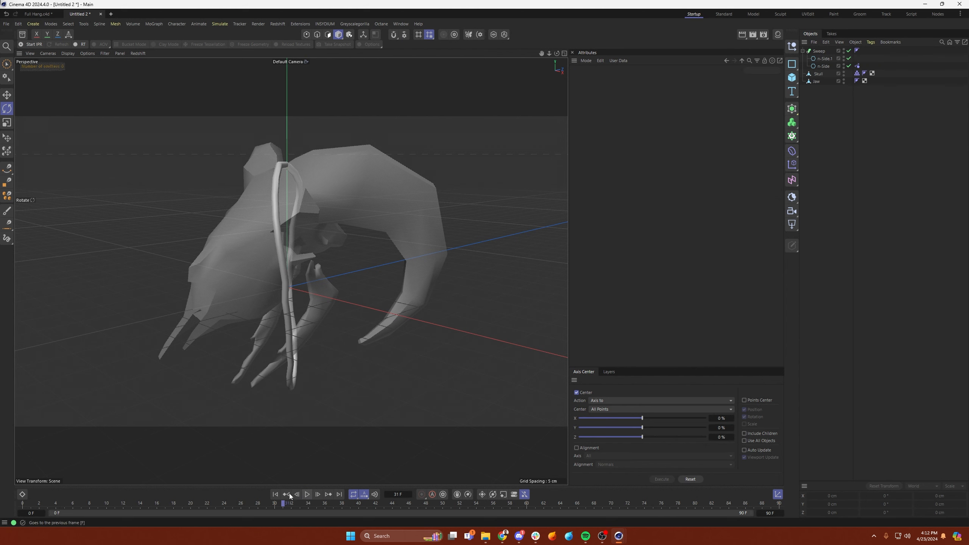
# - Set the Rope tag's target length to 49% on the loop's path spline, play the simulation to test it, and rewind to frame 0
pyautogui.click(856, 65)
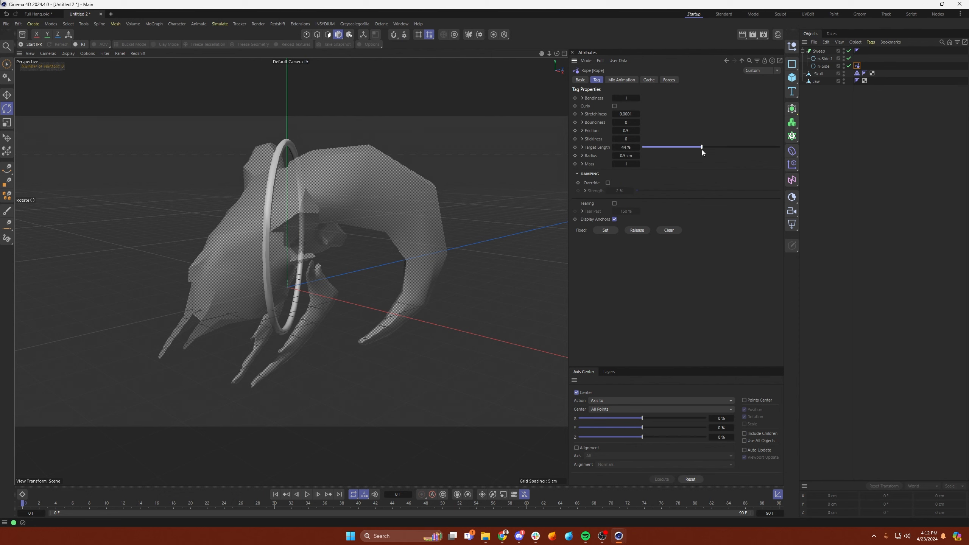
pyautogui.moveTo(709, 147); pyautogui.dragTo(709, 148)
pyautogui.click(307, 495)
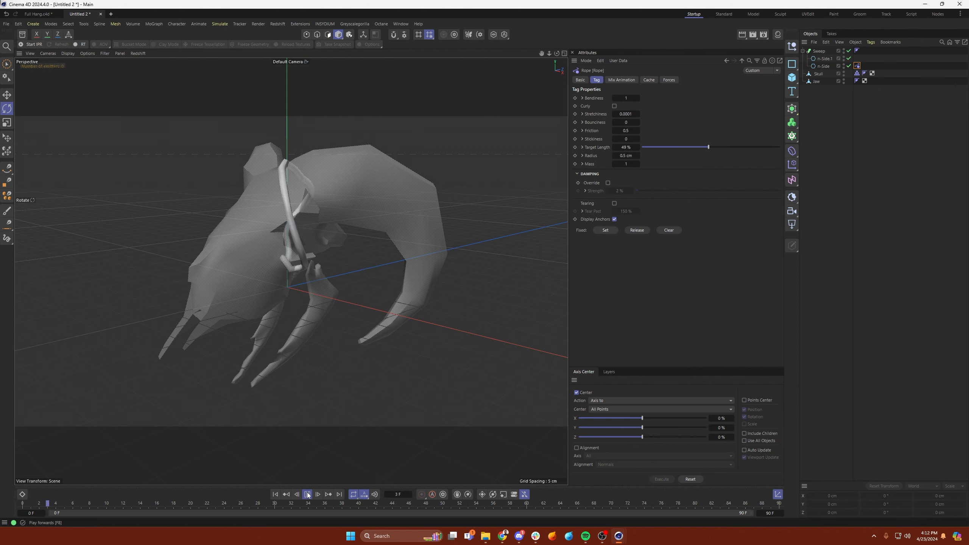
pyautogui.click(307, 495)
pyautogui.keyDown('alt'); pyautogui.moveTo(340, 183); pyautogui.dragTo(295, 169); pyautogui.keyUp('alt')
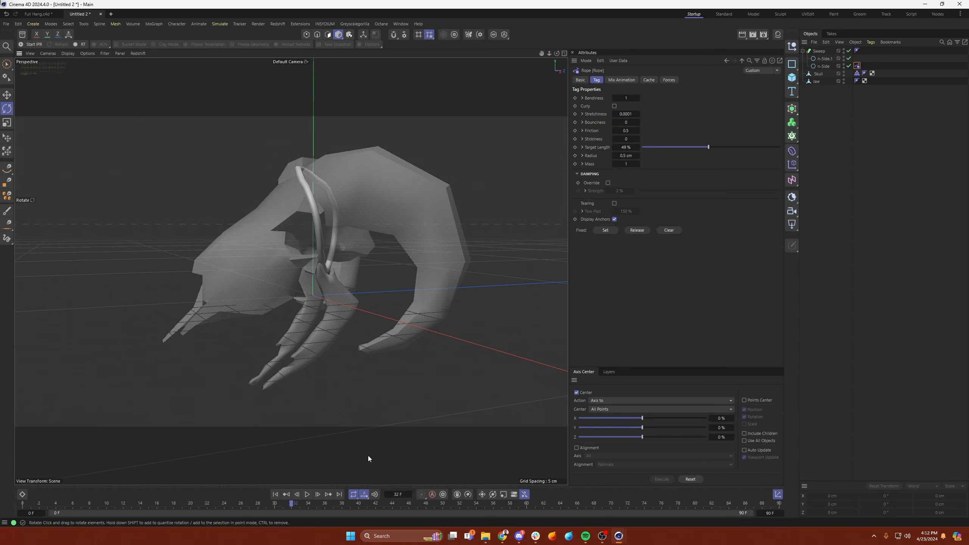
pyautogui.click(275, 495)
pyautogui.keyDown('alt'); pyautogui.moveTo(318, 253); pyautogui.dragTo(397, 245); pyautogui.keyUp('alt')
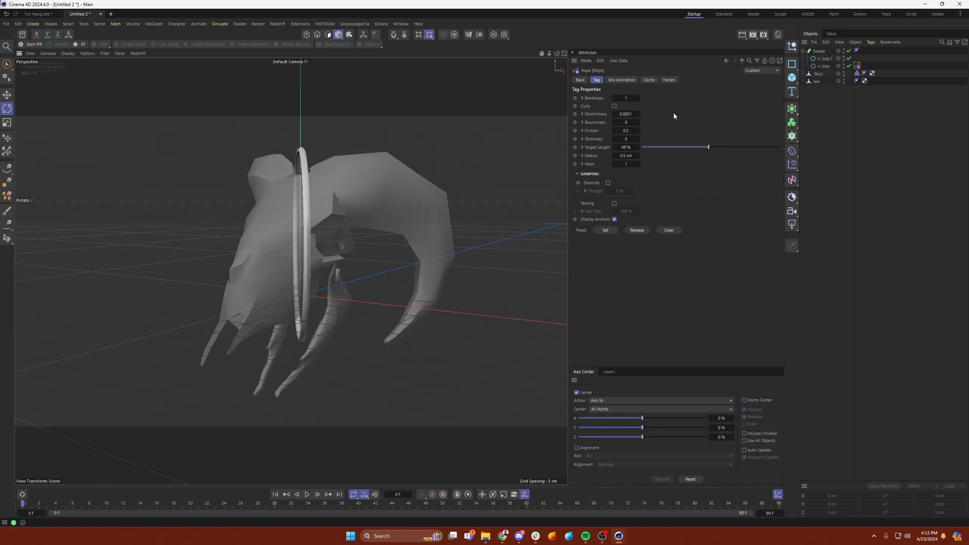
# - Raise the rope's friction to 12.3 and stickiness to 2.9, and play the simulation to test the grip on the skull
pyautogui.moveTo(626, 131); pyautogui.dragTo(637, 131)
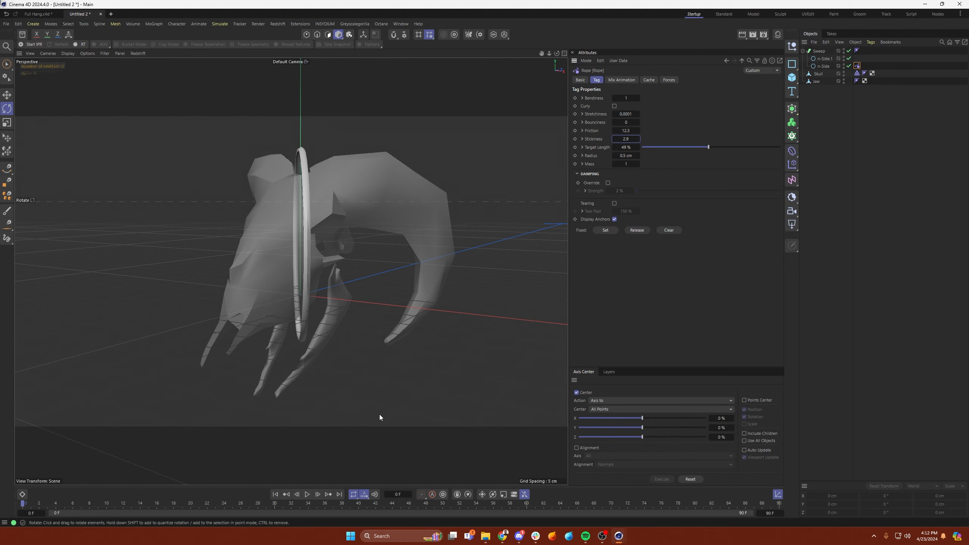
pyautogui.click(307, 494)
pyautogui.moveTo(290, 267)
pyautogui.keyDown('alt'); pyautogui.mouseDown()
pyautogui.moveTo(251, 255)
pyautogui.moveTo(150, 258)
pyautogui.moveTo(335, 288)
pyautogui.moveTo(325, 254)
pyautogui.moveTo(278, 253)
pyautogui.moveTo(292, 255)
pyautogui.mouseUp(); pyautogui.keyUp('alt')
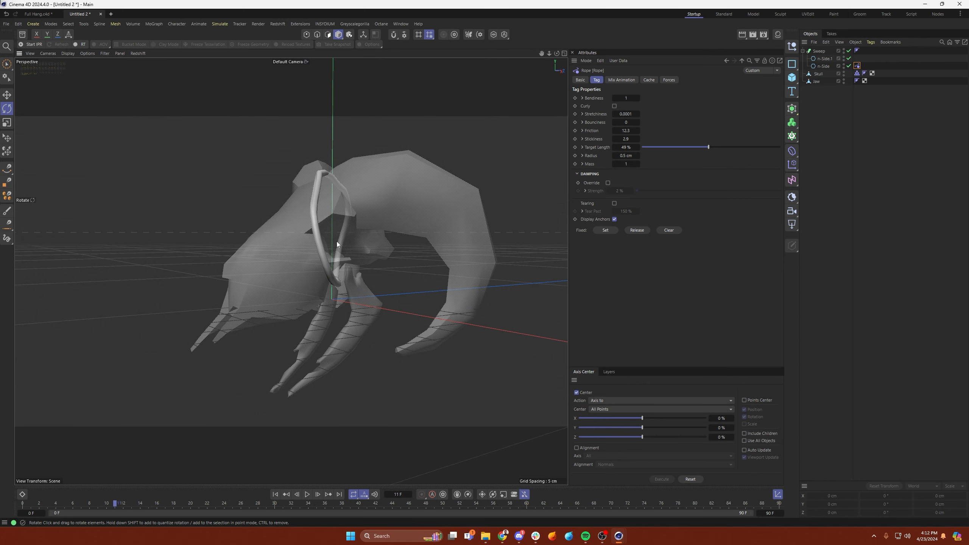
# - Duplicate the Sweep rope loop and rotate the copy around its vertical axis to a heading of about -123°
pyautogui.click(820, 52)
pyautogui.keyDown('ctrl'); pyautogui.click(822, 51); pyautogui.keyUp('ctrl')
pyautogui.keyDown('ctrl'); pyautogui.moveTo(821, 51); pyautogui.dragTo(821, 50); pyautogui.keyUp('ctrl')
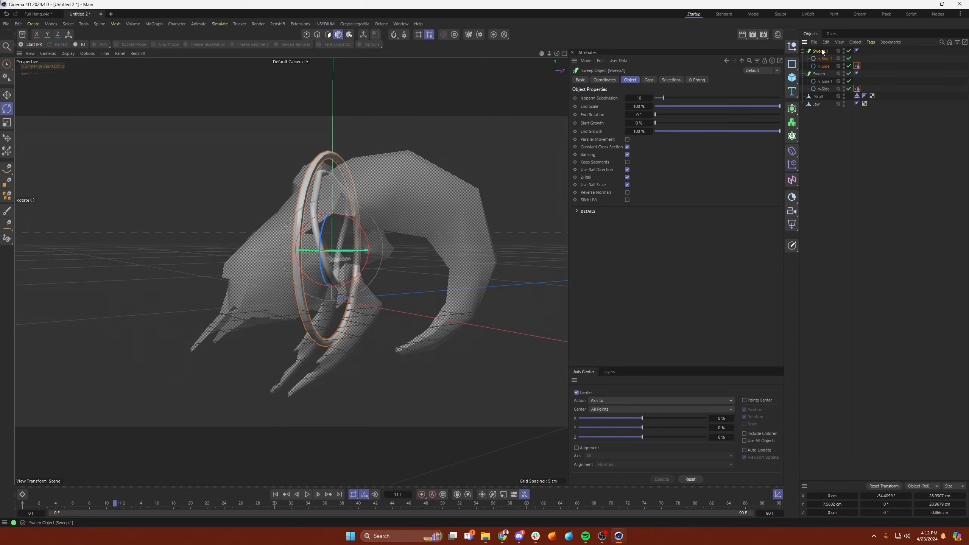
pyautogui.moveTo(364, 249); pyautogui.dragTo(280, 255)
pyautogui.keyDown('alt'); pyautogui.moveTo(309, 244); pyautogui.dragTo(402, 271); pyautogui.keyUp('alt')
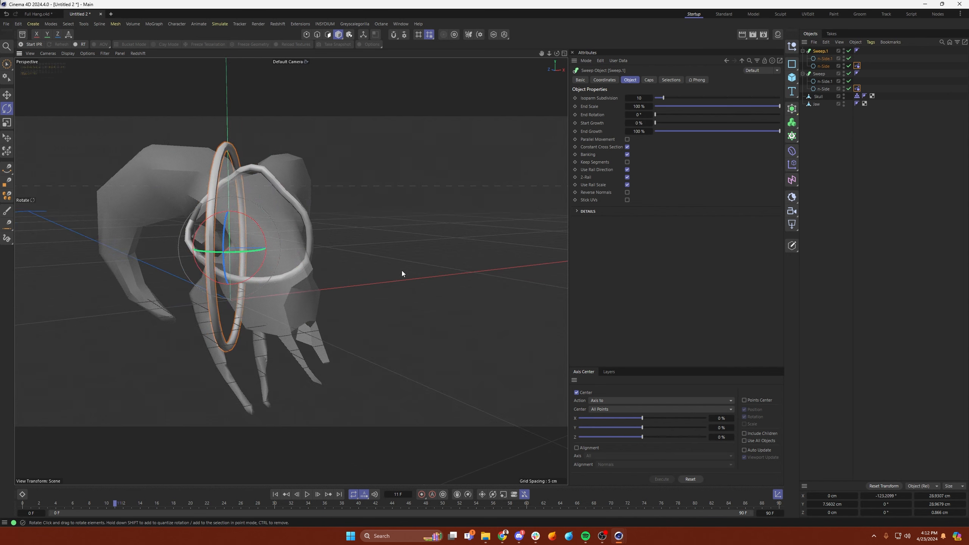
# - Rewind to frame 0 and raise the duplicated loop slightly to a Y position of about 8.6 cm
pyautogui.click(275, 495)
pyautogui.keyDown('alt'); pyautogui.moveTo(253, 220); pyautogui.dragTo(221, 218); pyautogui.keyUp('alt')
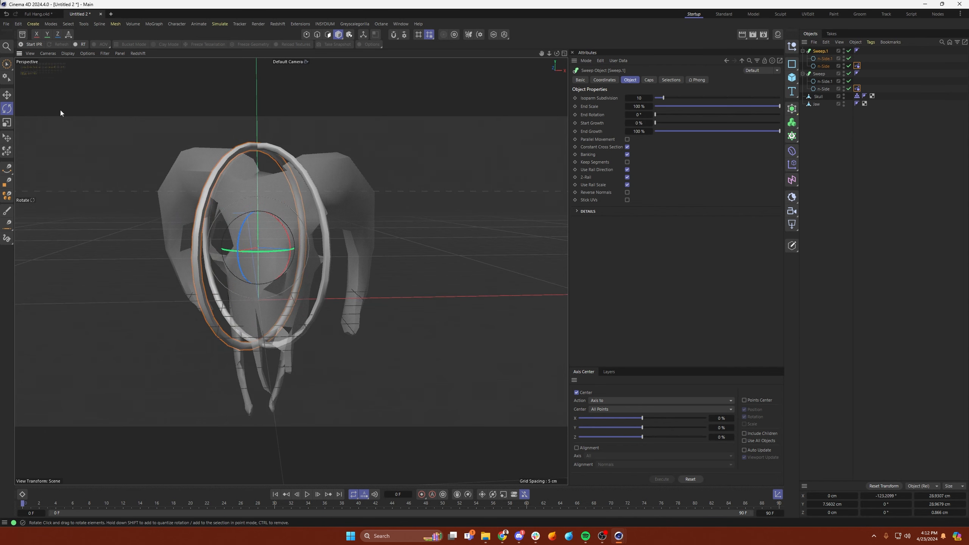
pyautogui.click(7, 95)
pyautogui.keyDown('alt'); pyautogui.moveTo(323, 226); pyautogui.dragTo(268, 191); pyautogui.keyUp('alt')
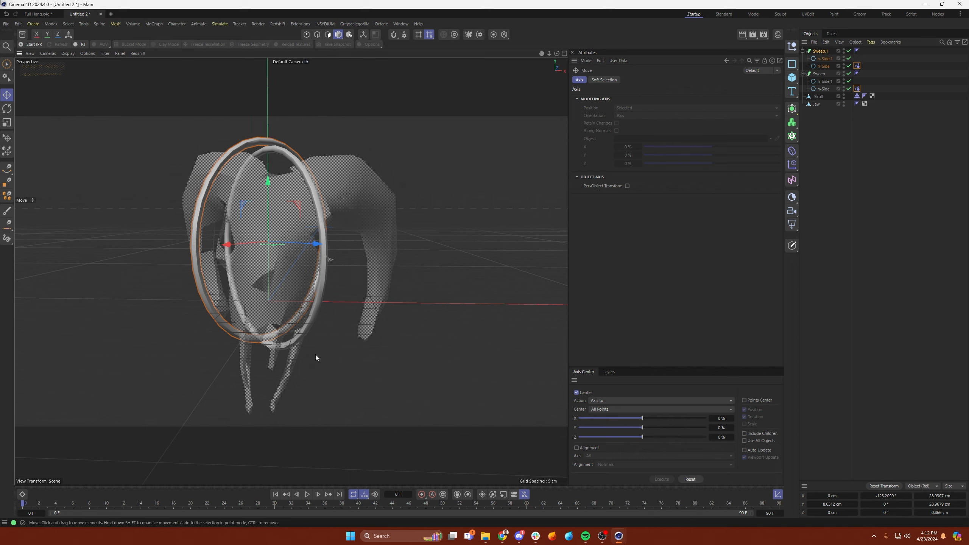
# - Play the simulation of both rope loops and inspect how they wrap around the skull
pyautogui.click(307, 495)
pyautogui.click(307, 495)
pyautogui.keyDown('alt'); pyautogui.moveTo(294, 238); pyautogui.dragTo(435, 235); pyautogui.keyUp('alt')
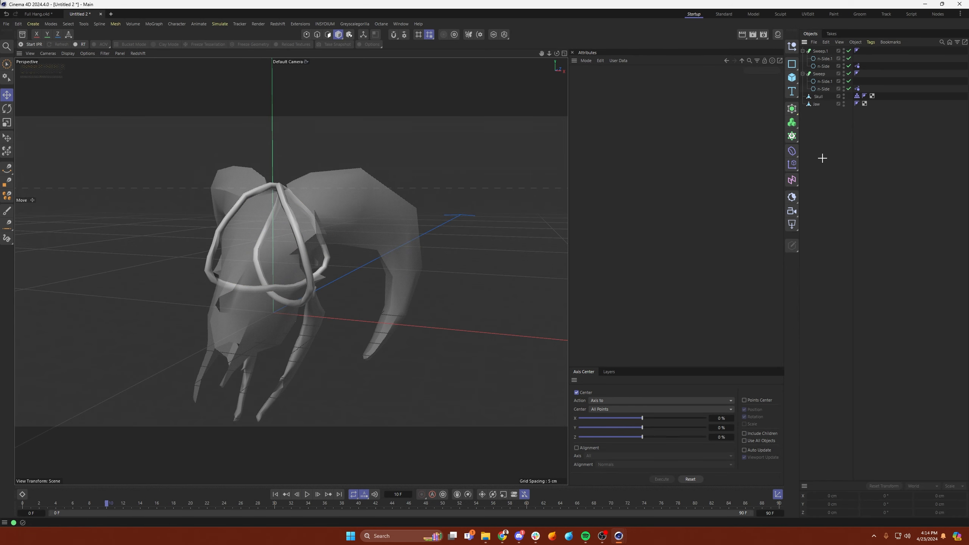
pyautogui.keyDown('alt'); pyautogui.moveTo(347, 222); pyautogui.dragTo(333, 237); pyautogui.keyUp('alt')
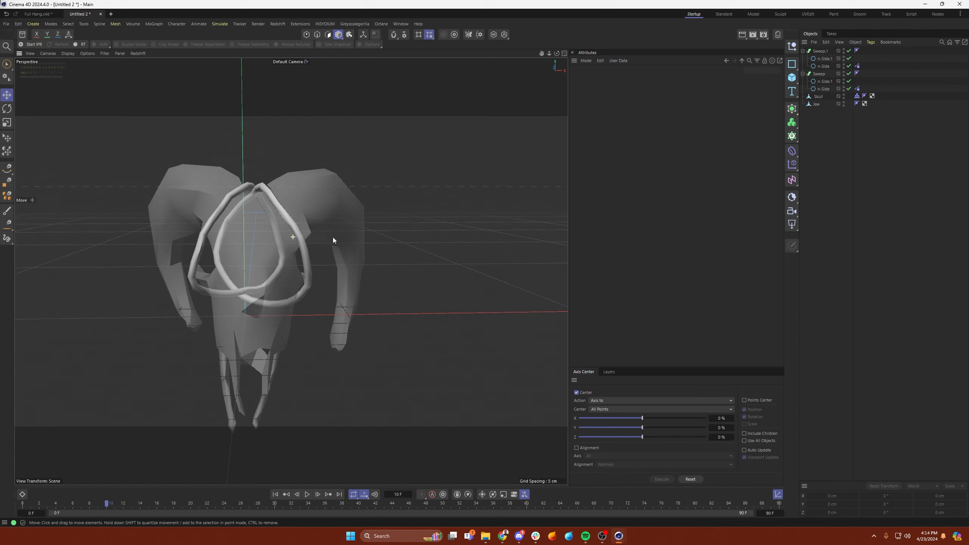
# - Rewind and replay the simulation, stopping at frame 21 with both loops tightened around the skull
pyautogui.click(304, 496)
pyautogui.click(275, 496)
pyautogui.click(308, 496)
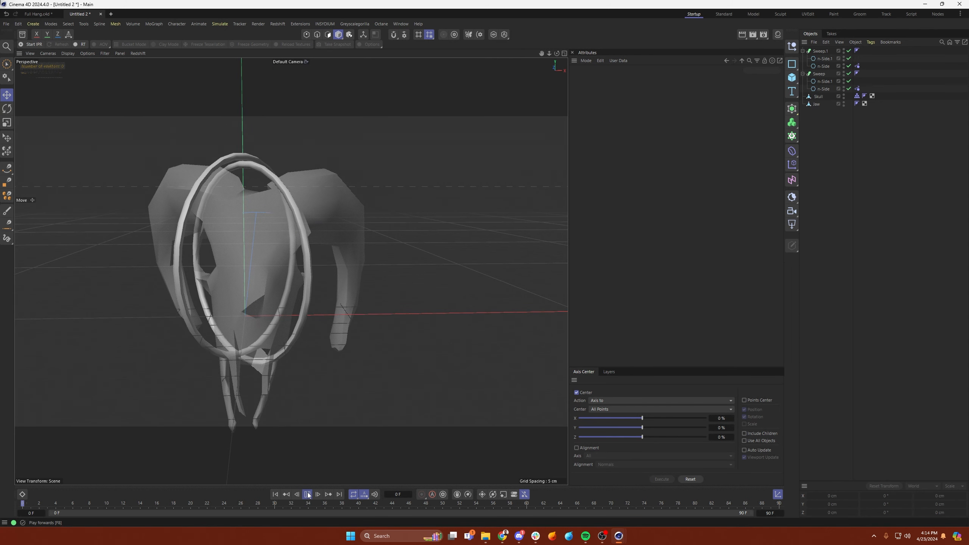
pyautogui.click(307, 495)
pyautogui.keyDown('alt'); pyautogui.moveTo(275, 186); pyautogui.dragTo(249, 240); pyautogui.keyUp('alt')
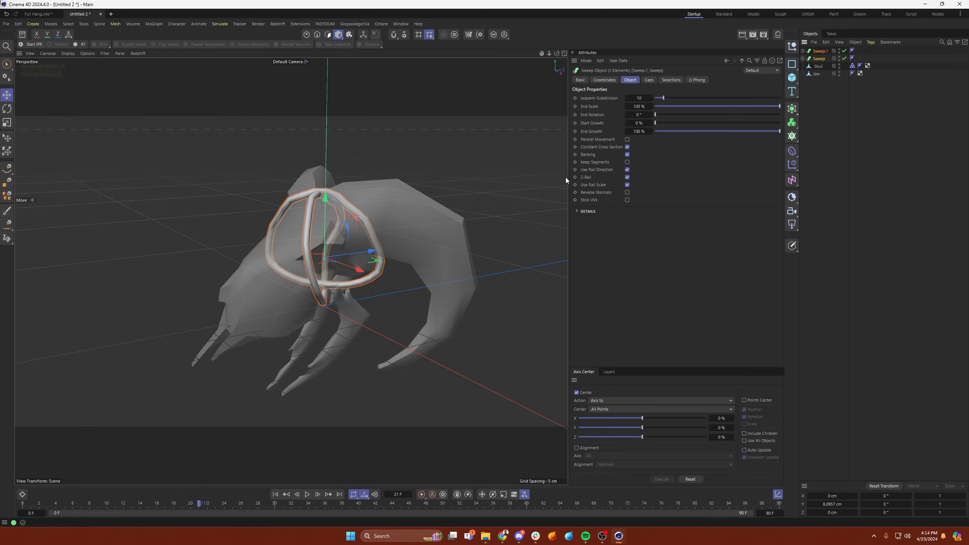
# - Merge the two Sweep loops into a single polygon object with Connect Objects + Delete
pyautogui.rightClick(822, 60)
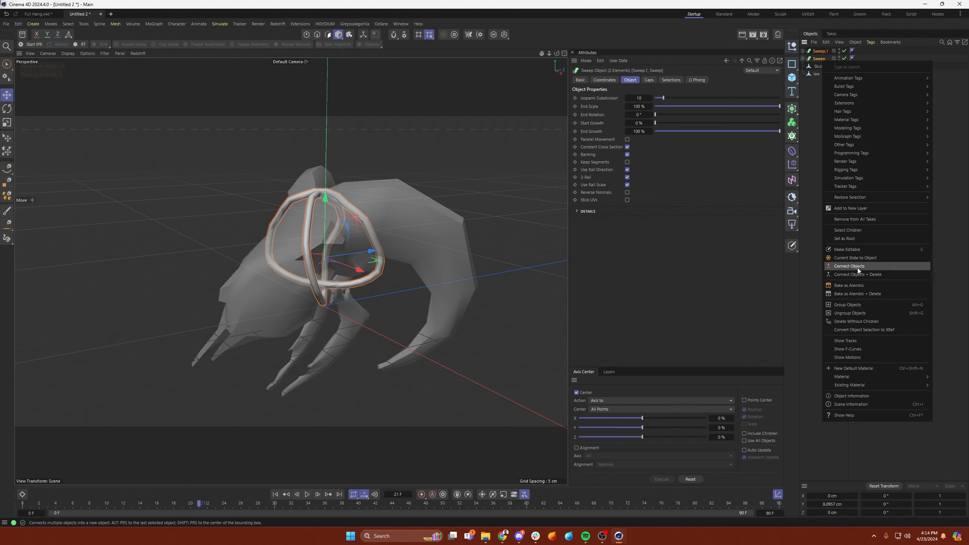
pyautogui.click(847, 273)
pyautogui.click(829, 173)
pyautogui.click(822, 52)
pyautogui.keyDown('alt'); pyautogui.moveTo(324, 231); pyautogui.dragTo(378, 229); pyautogui.keyUp('alt')
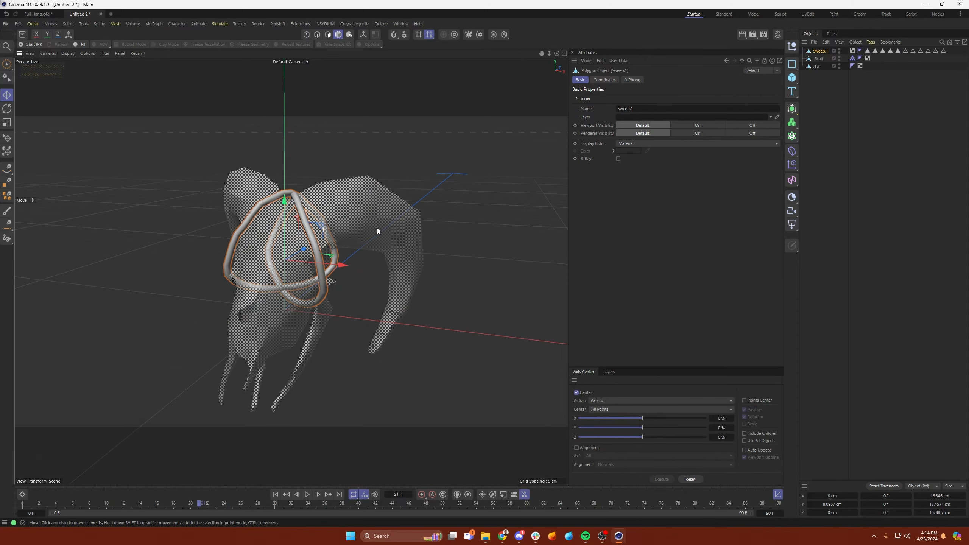
# - Make the merged rope loops a child of the Skull and delete the Skull's Collider tag
pyautogui.moveTo(821, 51); pyautogui.dragTo(819, 58)
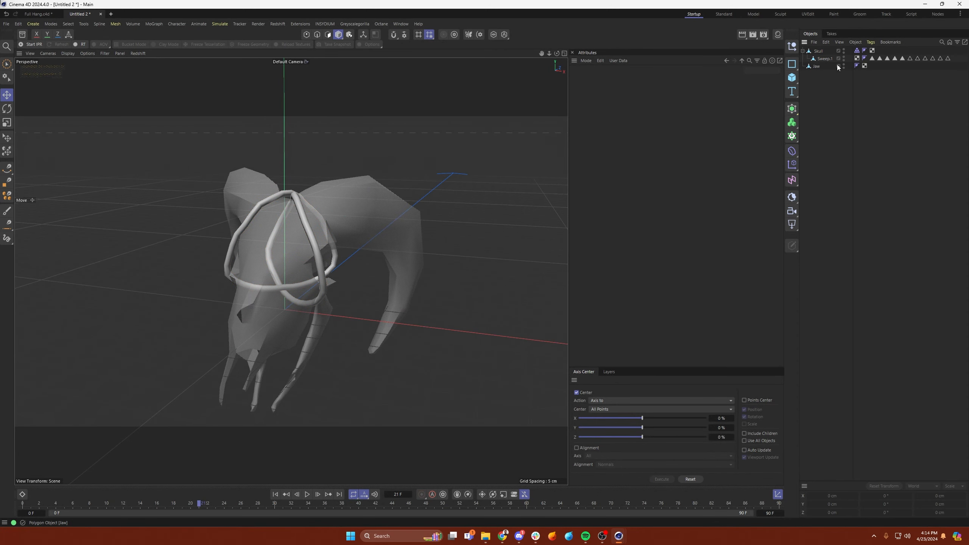
pyautogui.click(857, 51)
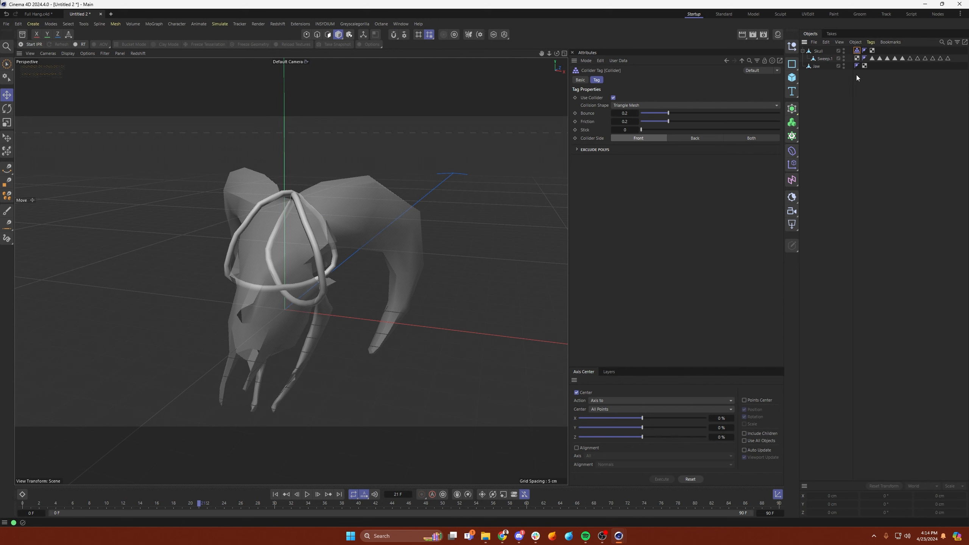
pyautogui.press('Delete')
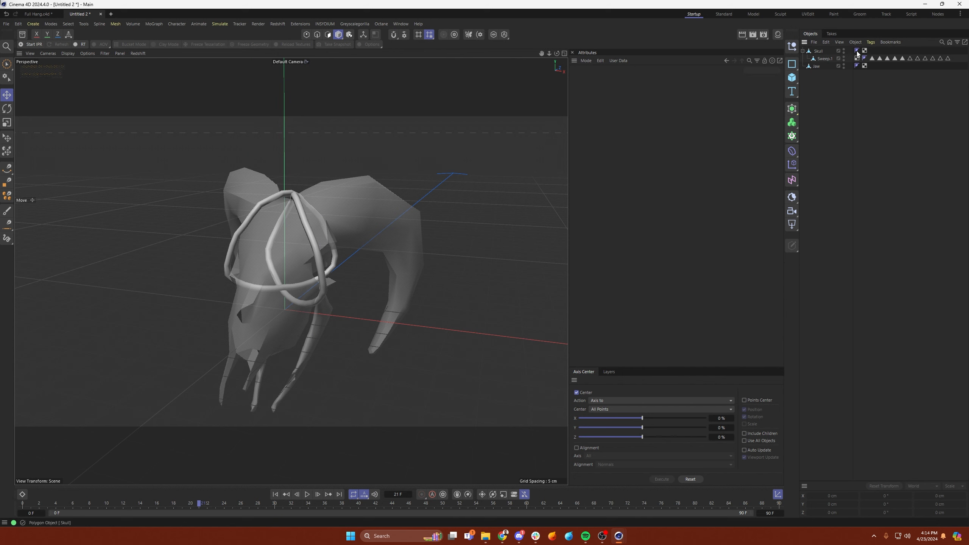
# - Activate the Spline Pen with room above the skull for a hanging rope, and switch to the four-view layout
pyautogui.keyDown('alt'); pyautogui.moveTo(427, 191); pyautogui.dragTo(309, 215); pyautogui.keyUp('alt')
pyautogui.keyDown('alt'); pyautogui.moveTo(309, 212); pyautogui.dragTo(307, 230, button='right'); pyautogui.keyUp('alt')
pyautogui.keyDown('alt'); pyautogui.moveTo(307, 230); pyautogui.dragTo(329, 237); pyautogui.keyUp('alt')
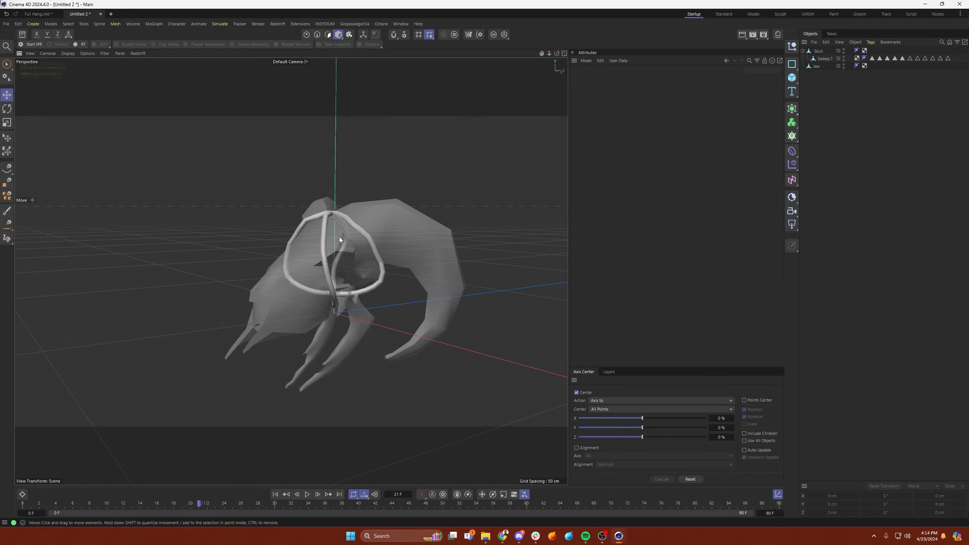
pyautogui.keyDown('alt'); pyautogui.moveTo(356, 233); pyautogui.dragTo(342, 244, button='middle'); pyautogui.keyUp('alt')
pyautogui.keyDown('alt'); pyautogui.moveTo(342, 244); pyautogui.dragTo(326, 252, button='right'); pyautogui.keyUp('alt')
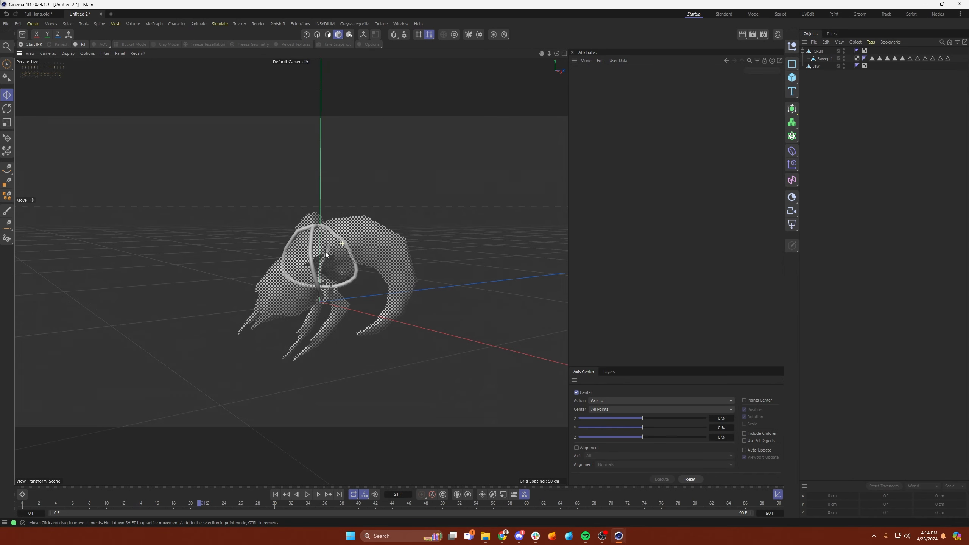
pyautogui.keyDown('alt'); pyautogui.moveTo(326, 252); pyautogui.dragTo(300, 296, button='middle'); pyautogui.keyUp('alt')
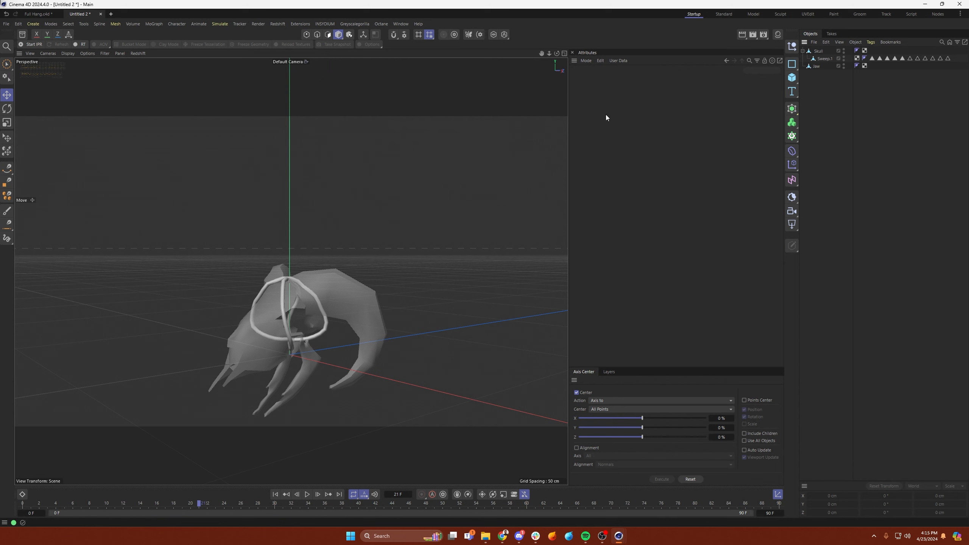
pyautogui.click(9, 169)
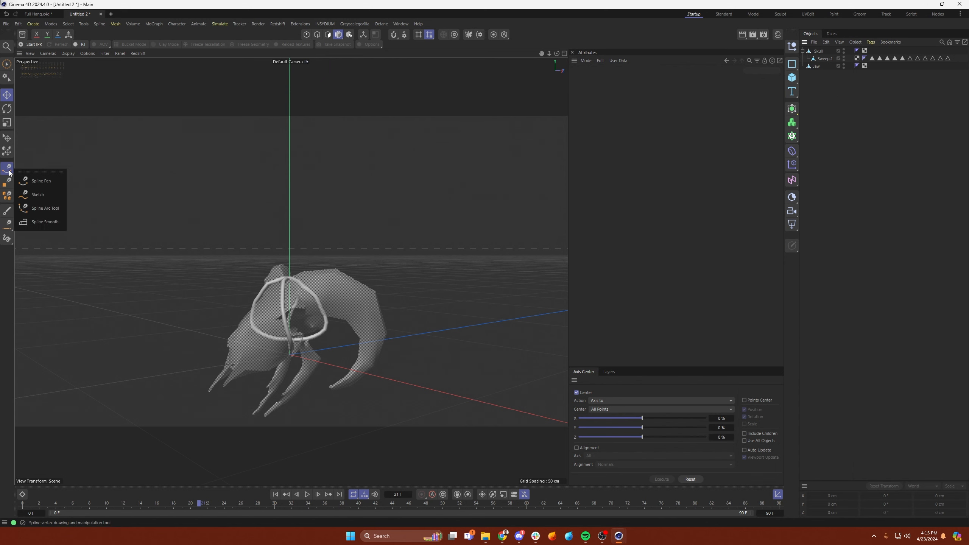
pyautogui.click(39, 180)
pyautogui.middleClick(250, 176)
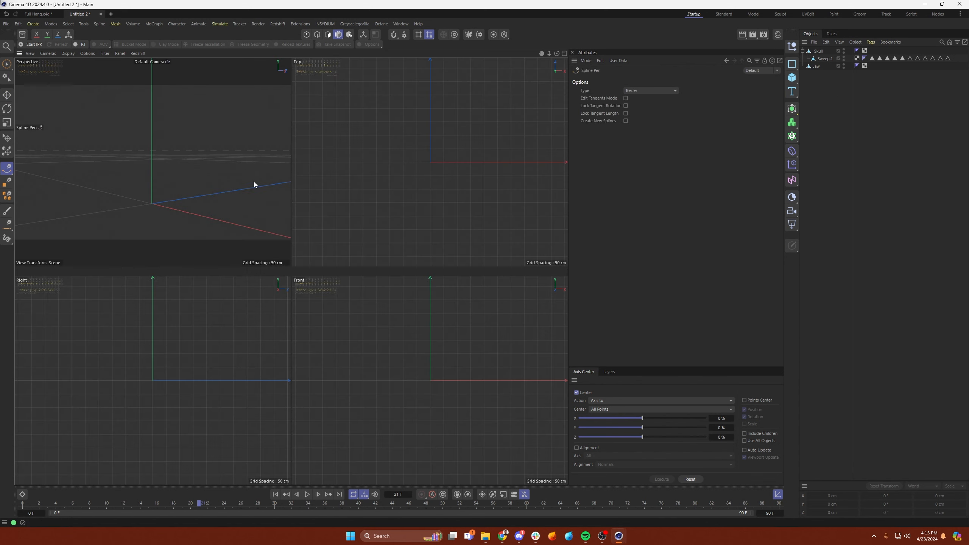
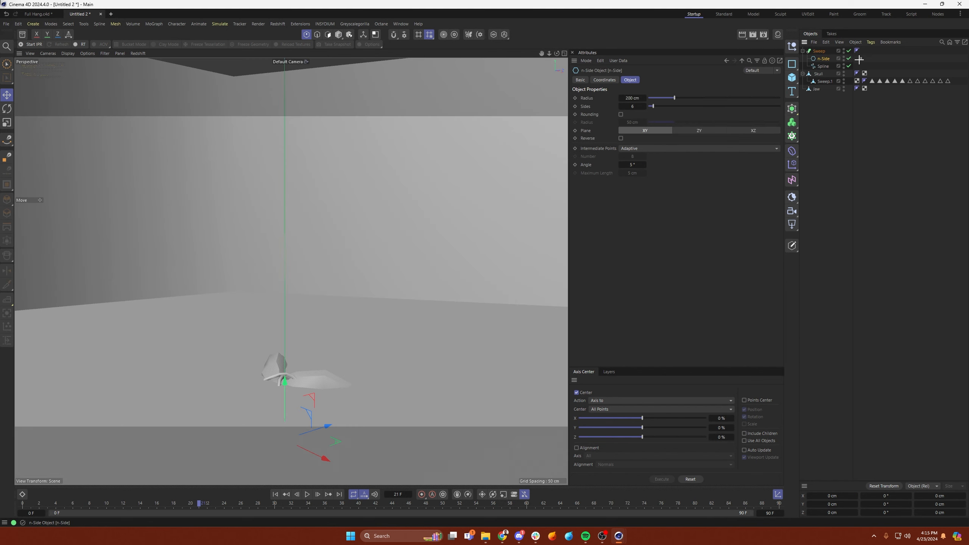
# - Set the radius of the hanging rope's n-Side profile to 0.5 cm
pyautogui.moveTo(668, 98); pyautogui.dragTo(641, 99)
pyautogui.click(644, 98)
pyautogui.click(643, 99)
pyautogui.click(621, 98)
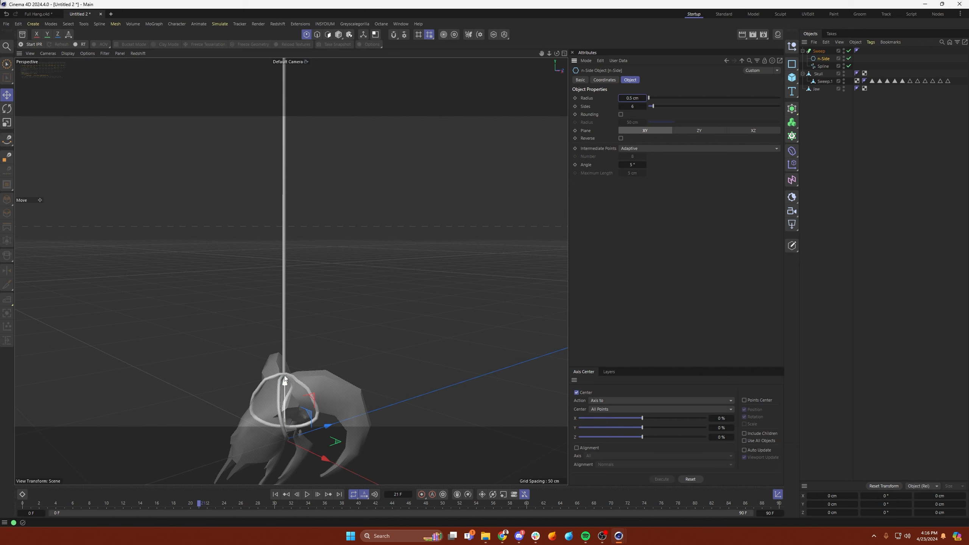
pyautogui.write('0.5')
pyautogui.press('Return')
# - Move the hanging rope's Sweep so its lower end meets the crossing of the loops on top of the skull
pyautogui.keyDown('alt'); pyautogui.moveTo(291, 371); pyautogui.dragTo(279, 347); pyautogui.keyUp('alt')
pyautogui.keyDown('alt'); pyautogui.moveTo(276, 384); pyautogui.dragTo(252, 373); pyautogui.keyUp('alt')
pyautogui.click(821, 53)
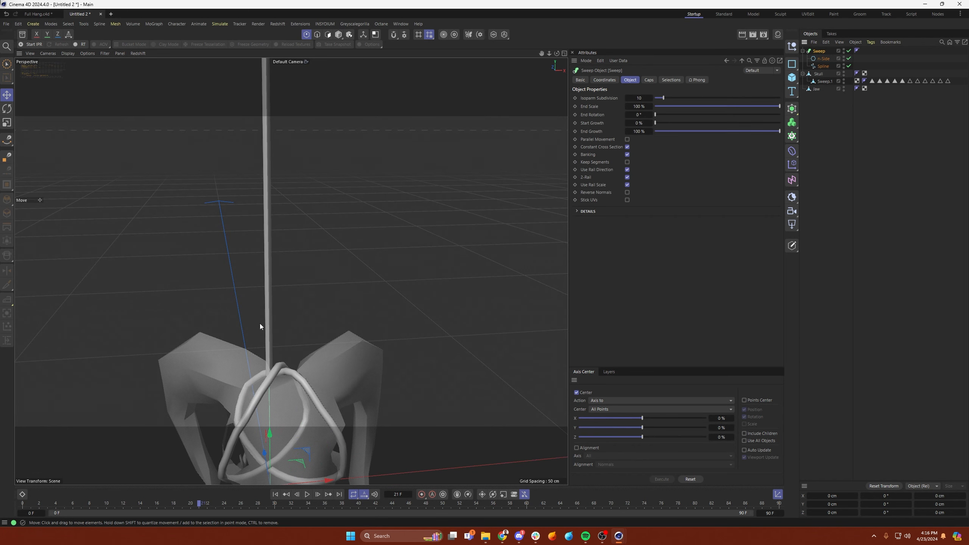
pyautogui.press('o')
pyautogui.moveTo(324, 388); pyautogui.dragTo(328, 388)
pyautogui.moveTo(274, 350)
pyautogui.mouseDown()
pyautogui.moveTo(274, 327)
pyautogui.moveTo(272, 375)
pyautogui.moveTo(201, 358)
pyautogui.moveTo(280, 367)
pyautogui.moveTo(267, 343)
pyautogui.mouseUp()
pyautogui.keyDown('alt'); pyautogui.moveTo(283, 291); pyautogui.dragTo(262, 285); pyautogui.keyUp('alt')
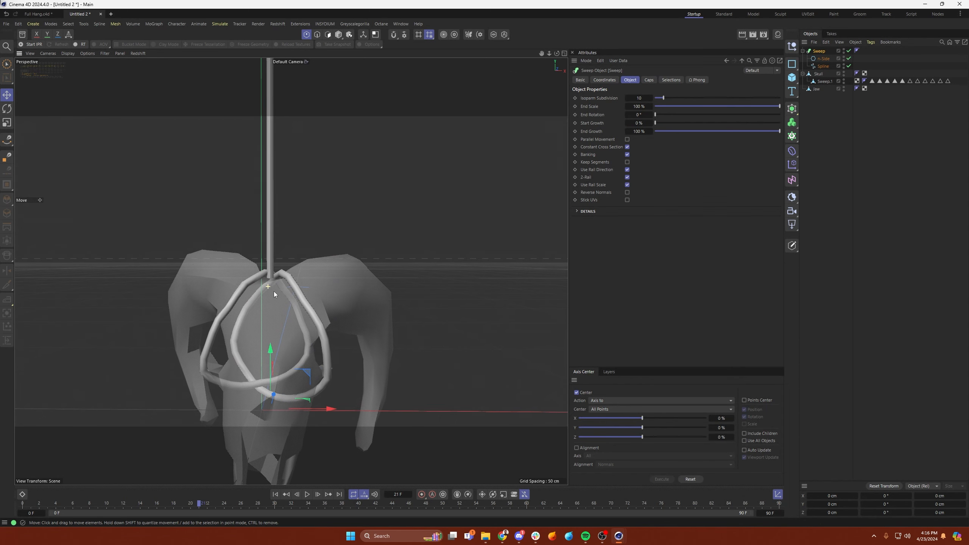
pyautogui.moveTo(270, 340); pyautogui.dragTo(271, 348)
pyautogui.click(828, 139)
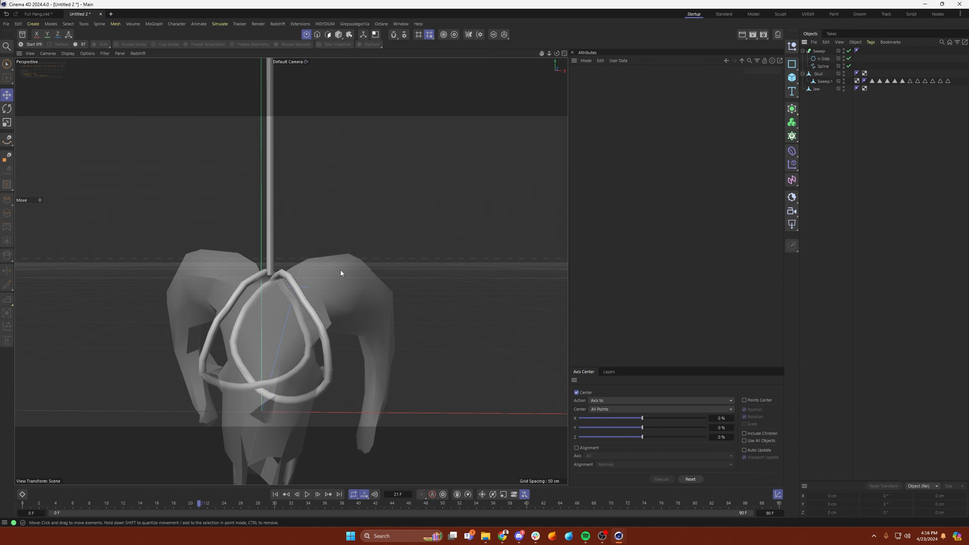
# - Add a Rope simulation tag to the hanging rope's Spline
pyautogui.scroll(5, 339, 269)
pyautogui.scroll(2, 336, 270)
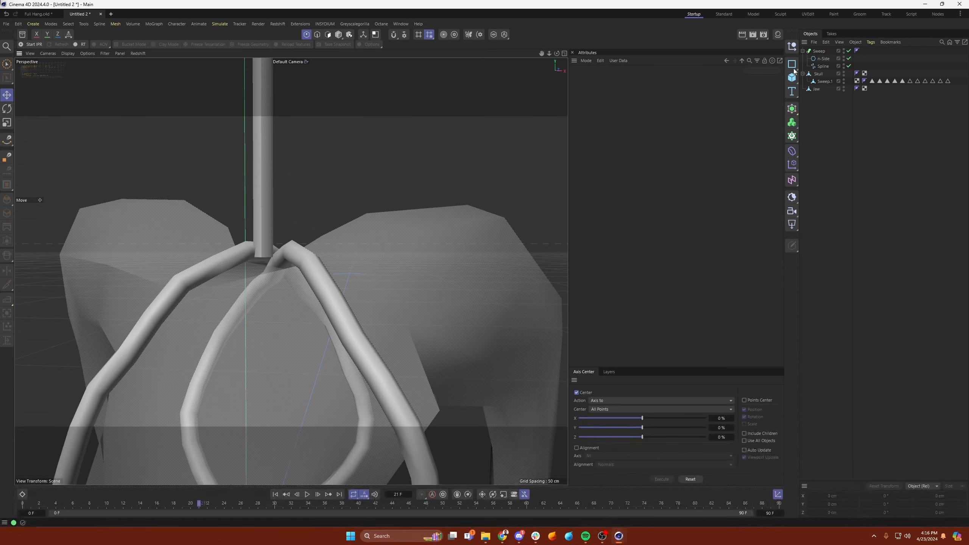
pyautogui.click(824, 67)
pyautogui.rightClick(825, 67)
pyautogui.moveTo(889, 184)
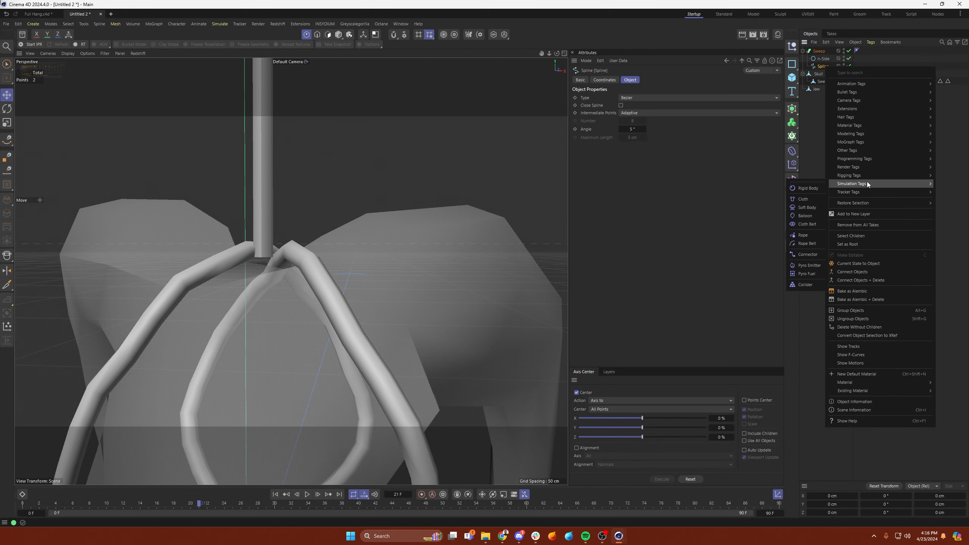
pyautogui.click(813, 237)
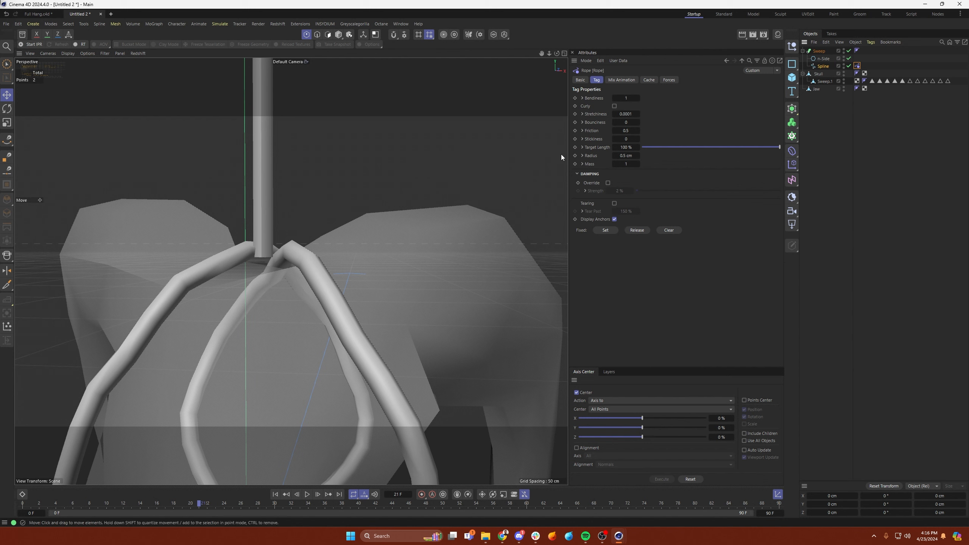
# - Play the simulation to check the hanging rope's behavior, rewind to frame 0, and clear the Rope tag selection
pyautogui.click(307, 495)
pyautogui.click(306, 495)
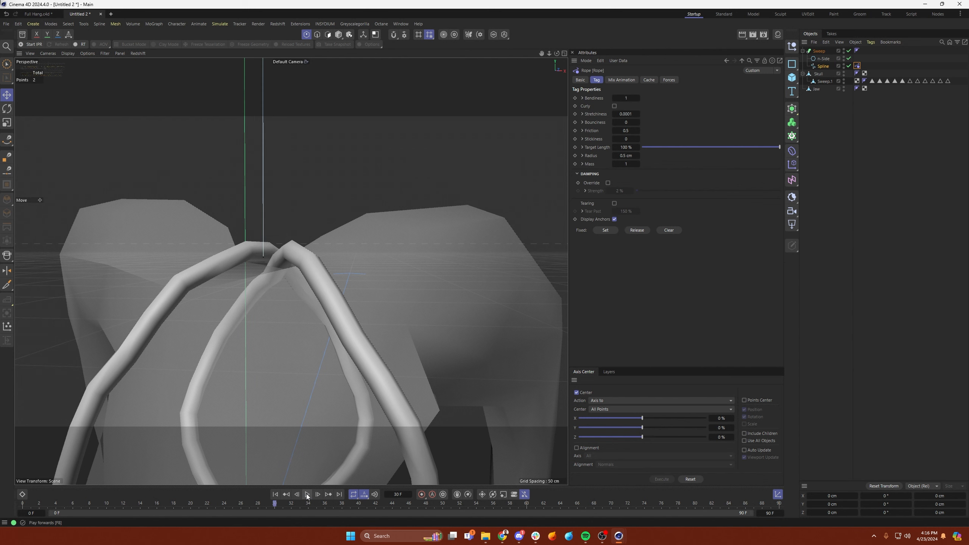
pyautogui.click(275, 494)
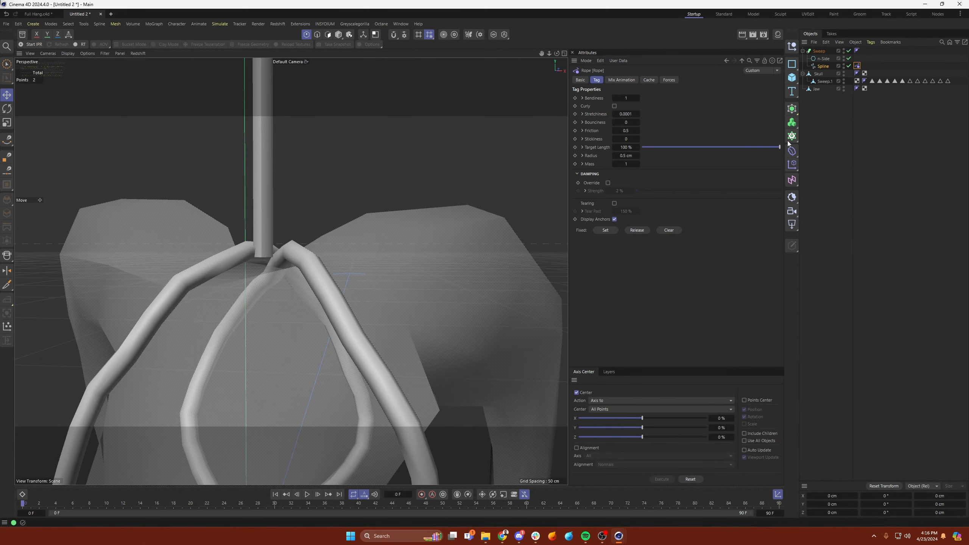
pyautogui.click(824, 65)
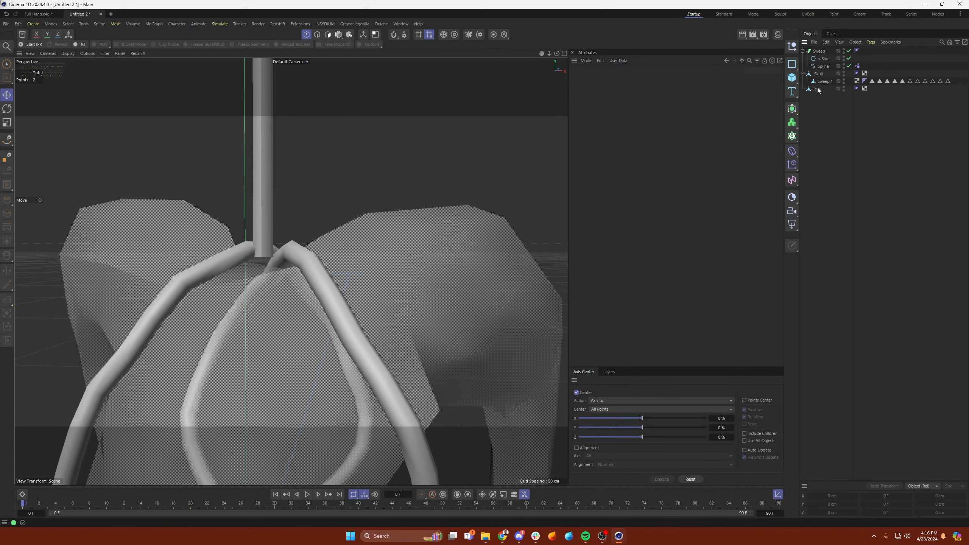
# - Select the top point of the hanging rope's Spline and set it as fixed in the Rope tag
pyautogui.scroll(-1, 278, 144)
pyautogui.scroll(-3, 312, 266)
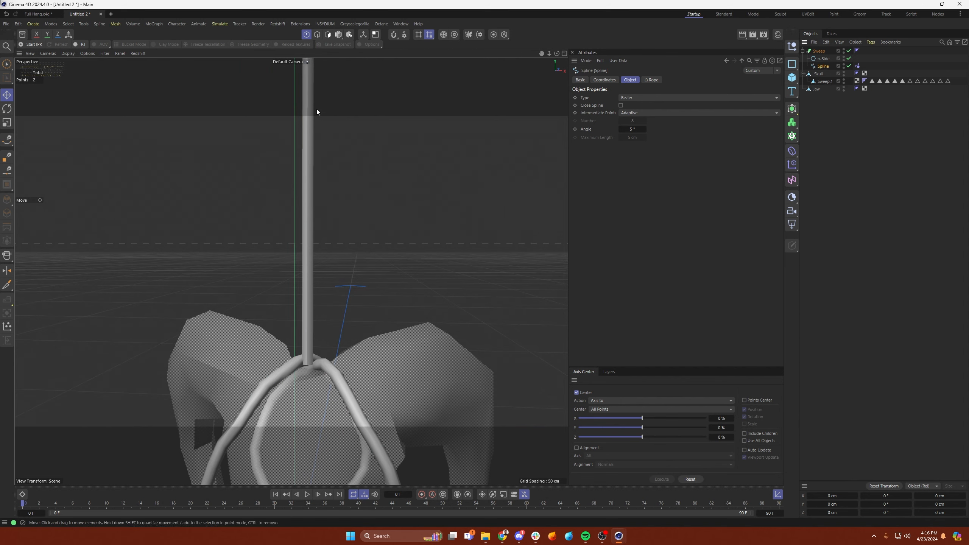
pyautogui.scroll(-6, 283, 174)
pyautogui.scroll(3, 281, 356)
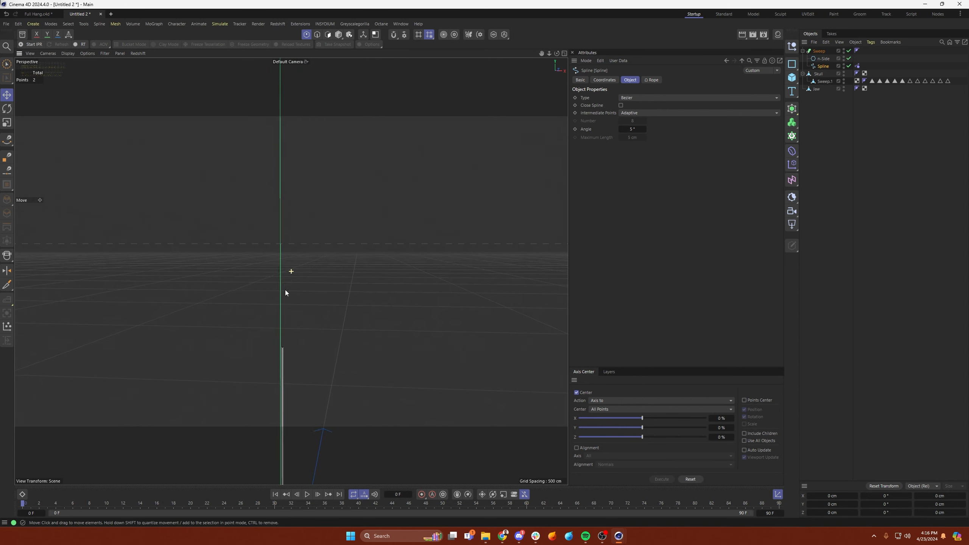
pyautogui.scroll(2, 379, 269)
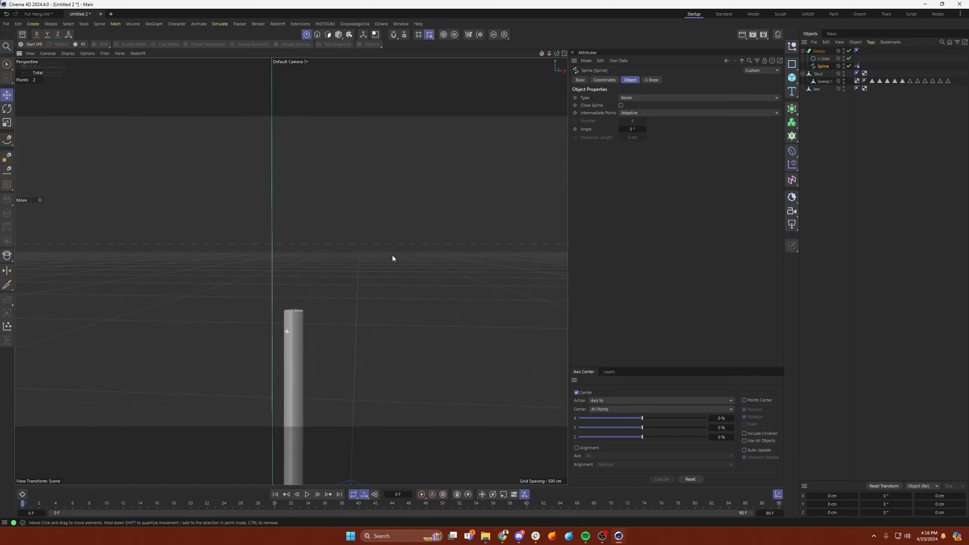
pyautogui.click(298, 305)
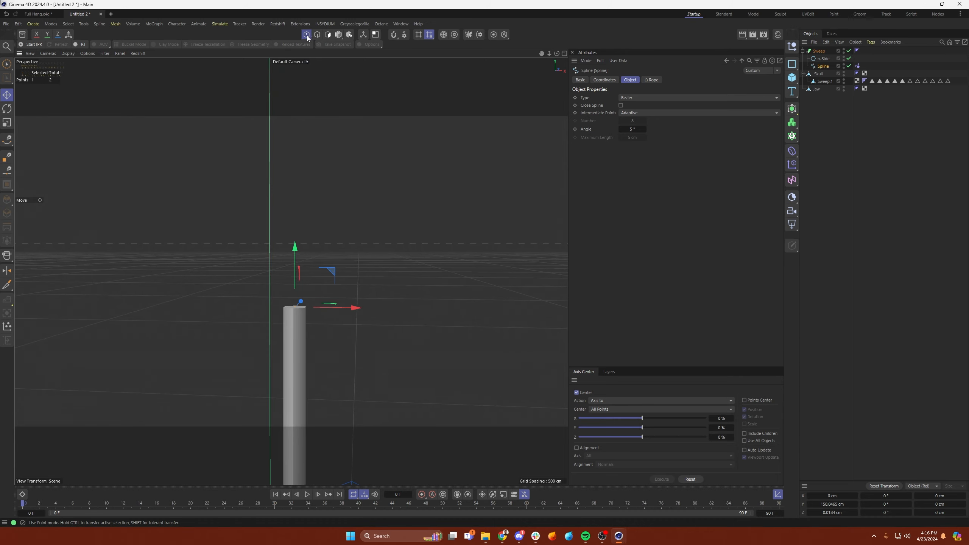
pyautogui.keyDown('alt'); pyautogui.moveTo(297, 312); pyautogui.dragTo(314, 328); pyautogui.keyUp('alt')
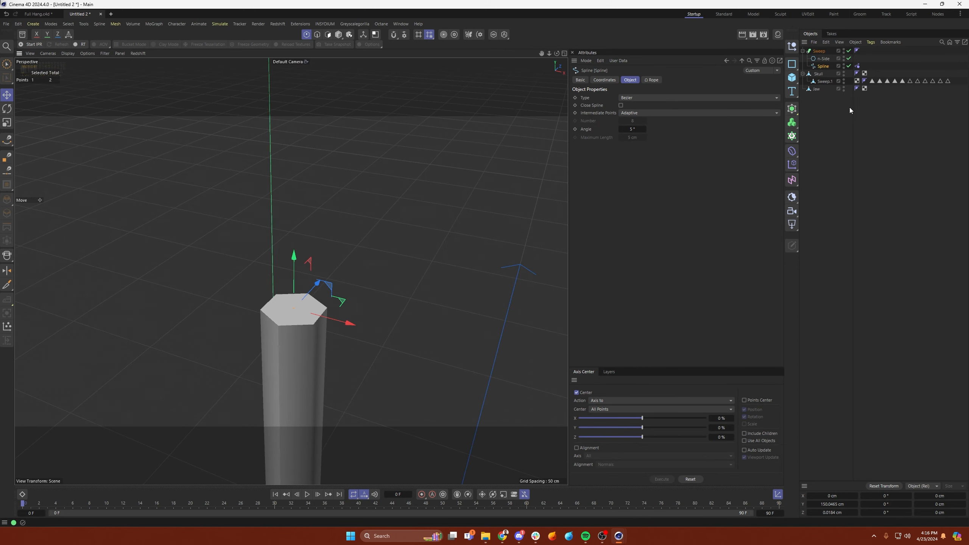
pyautogui.click(857, 66)
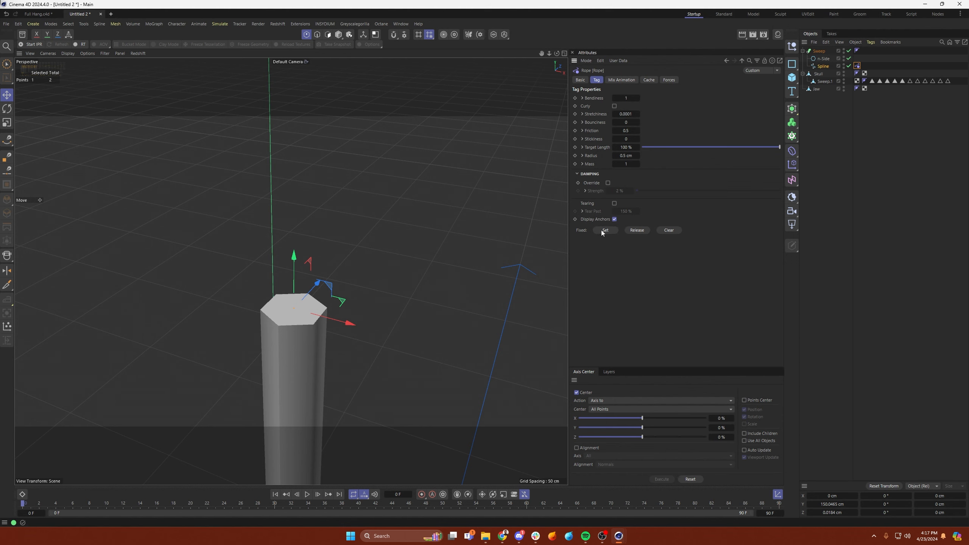
pyautogui.scroll(-3, 305, 328)
pyautogui.keyDown('alt'); pyautogui.moveTo(305, 328); pyautogui.dragTo(316, 256, button='middle'); pyautogui.keyUp('alt')
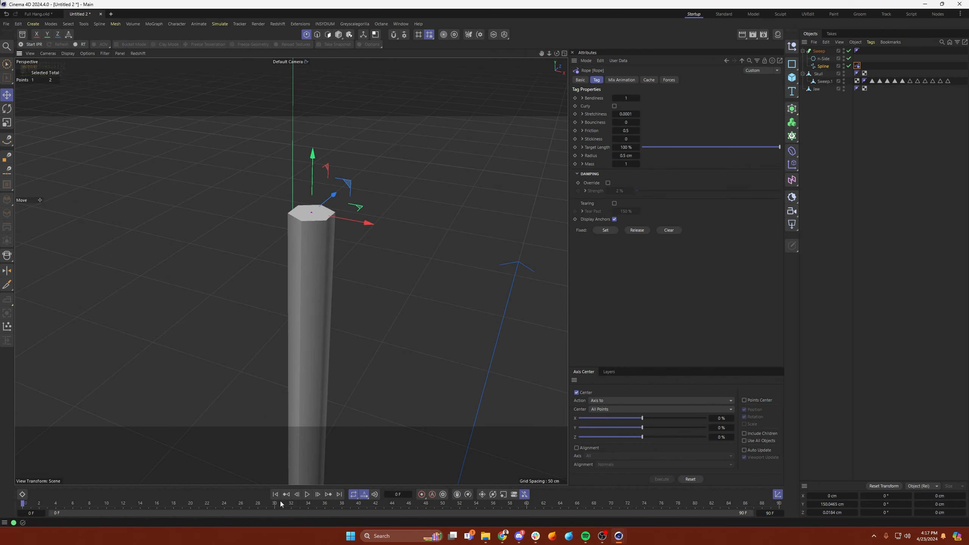
# - Play the simulation to check the rope's fixed top end, then rewind to frame 0
pyautogui.click(306, 494)
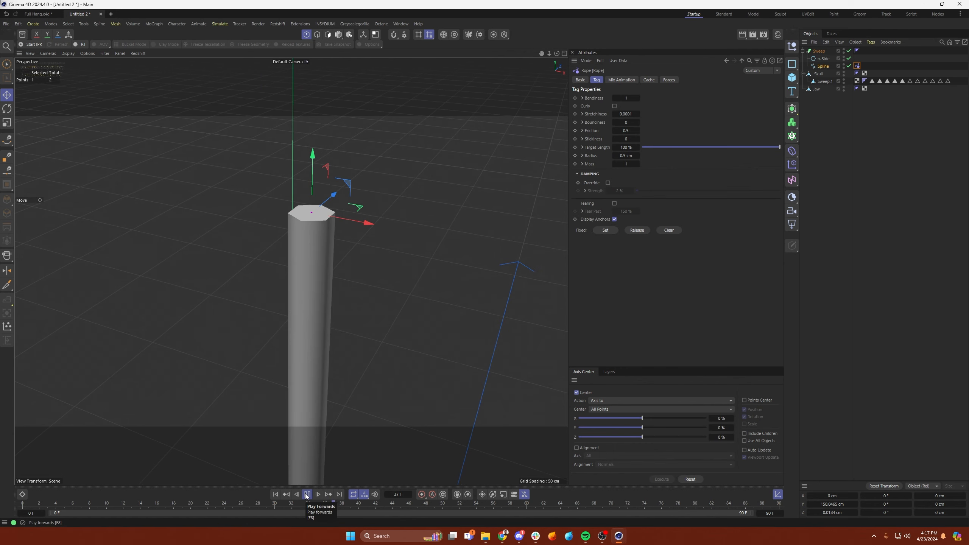
pyautogui.click(305, 494)
pyautogui.keyDown('alt'); pyautogui.moveTo(301, 318); pyautogui.dragTo(287, 391, button='right'); pyautogui.keyUp('alt')
pyautogui.keyDown('alt'); pyautogui.moveTo(312, 302); pyautogui.dragTo(326, 263); pyautogui.keyUp('alt')
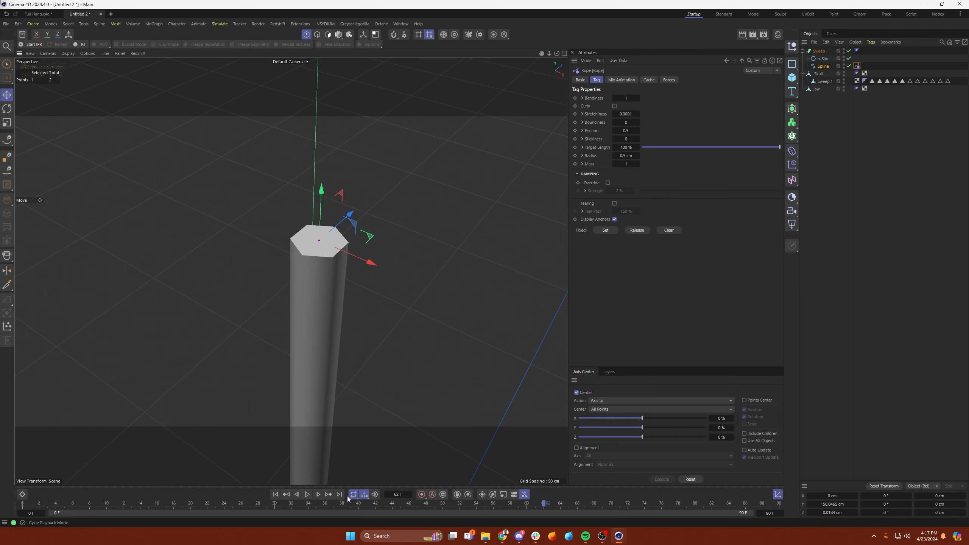
pyautogui.click(307, 494)
pyautogui.click(276, 494)
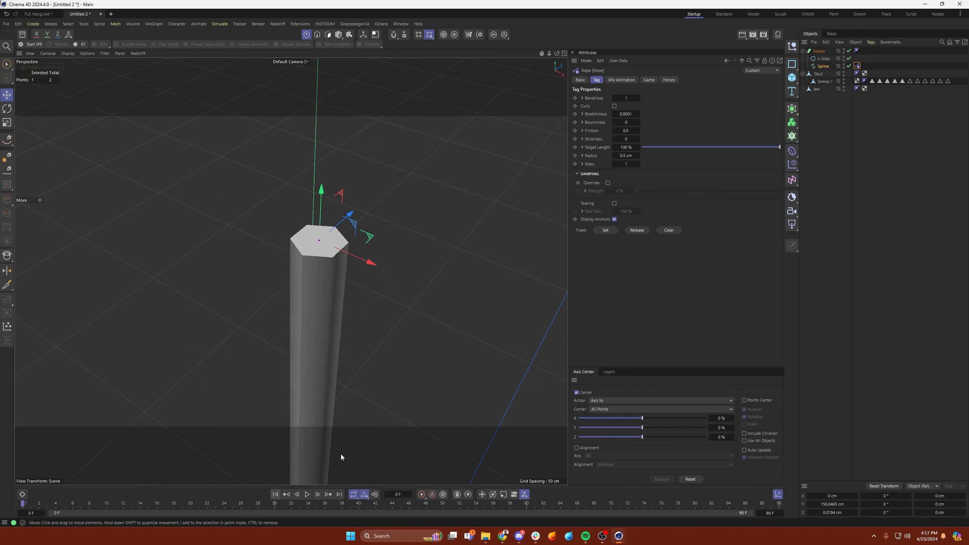
# - Select the hanging rope's bottom spline point at the loop crossing and add a Connector simulation tag to the Spline
pyautogui.keyDown('alt'); pyautogui.moveTo(335, 304); pyautogui.dragTo(266, 375, button='right'); pyautogui.keyUp('alt')
pyautogui.keyDown('alt'); pyautogui.moveTo(338, 384); pyautogui.dragTo(327, 112, button='middle'); pyautogui.keyUp('alt')
pyautogui.keyDown('alt'); pyautogui.moveTo(315, 336); pyautogui.dragTo(320, 163, button='middle'); pyautogui.keyUp('alt')
pyautogui.keyDown('alt'); pyautogui.moveTo(316, 278); pyautogui.dragTo(418, 214, button='right'); pyautogui.keyUp('alt')
pyautogui.keyDown('alt'); pyautogui.moveTo(357, 304); pyautogui.dragTo(343, 323, button='middle'); pyautogui.keyUp('alt')
pyautogui.keyDown('alt'); pyautogui.moveTo(331, 322); pyautogui.dragTo(345, 268); pyautogui.keyUp('alt')
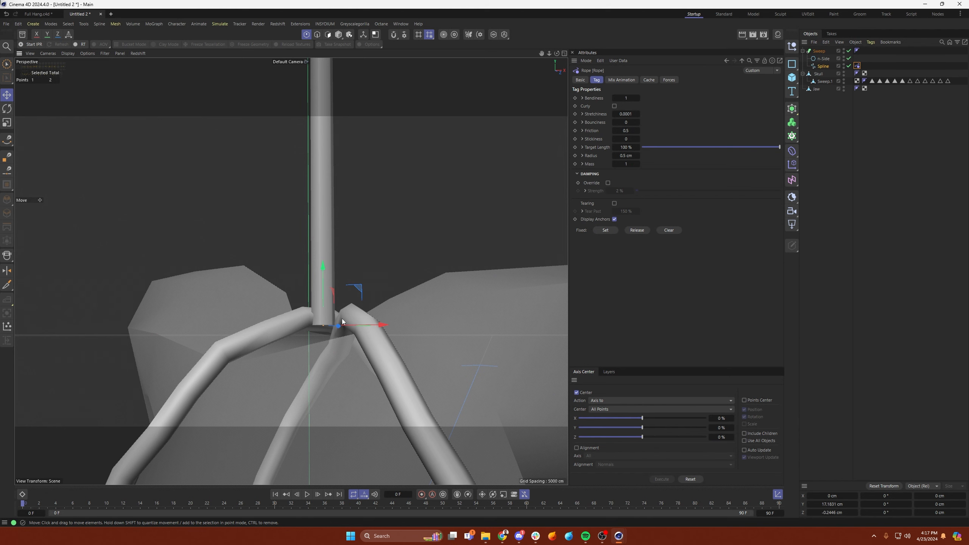
pyautogui.keyDown('alt'); pyautogui.moveTo(365, 334); pyautogui.dragTo(344, 294); pyautogui.keyUp('alt')
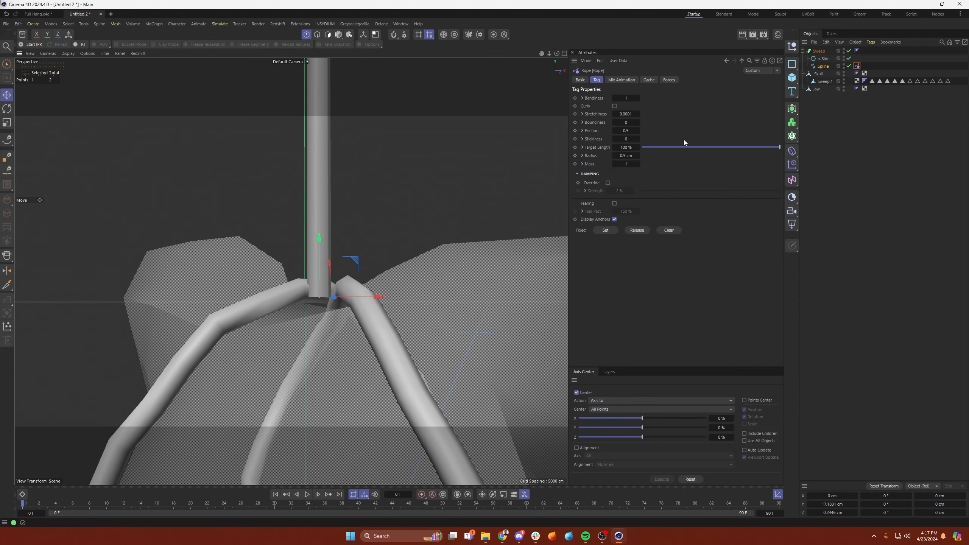
pyautogui.rightClick(825, 65)
pyautogui.moveTo(883, 186)
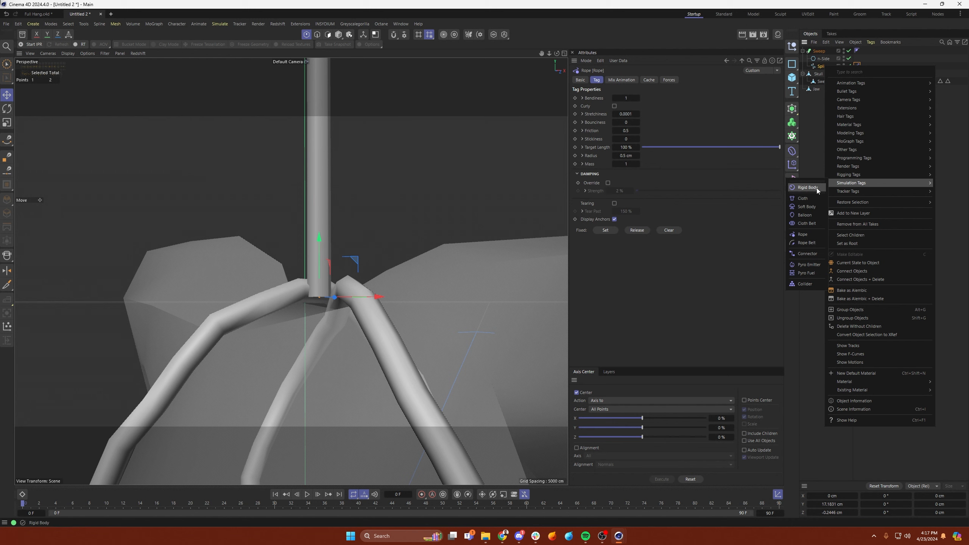
pyautogui.click(813, 254)
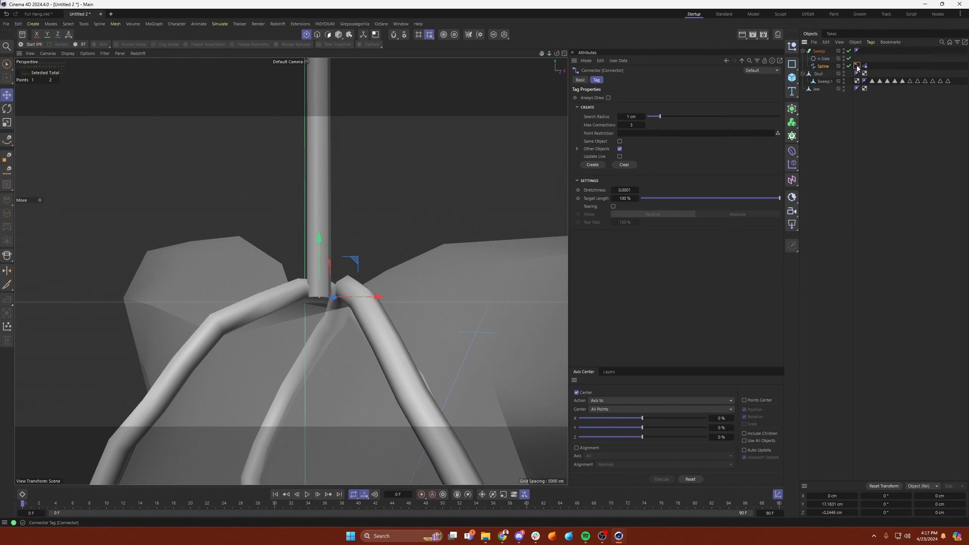
# - Add a Rigid Body simulation tag to the Skull object and clear the selection
pyautogui.click(820, 75)
pyautogui.rightClick(820, 75)
pyautogui.moveTo(878, 195)
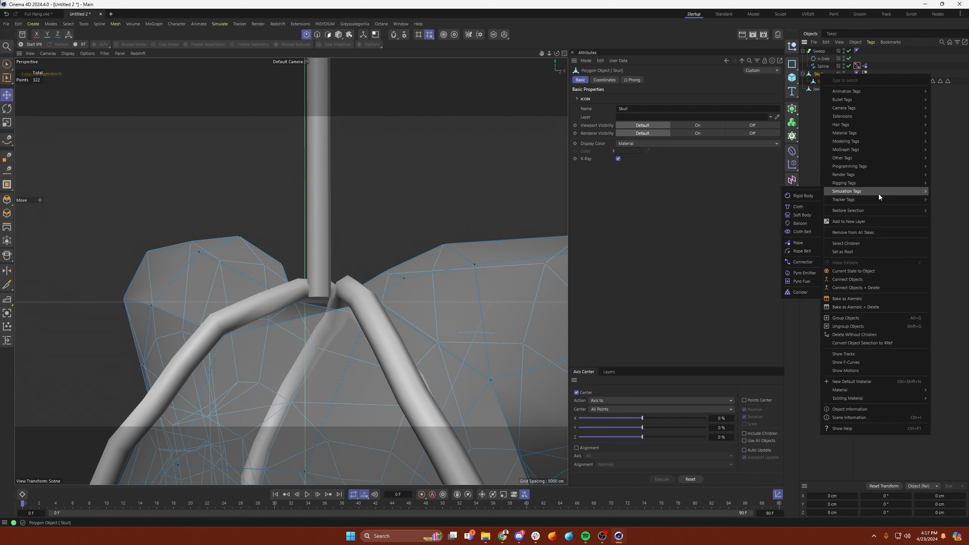
pyautogui.click(813, 196)
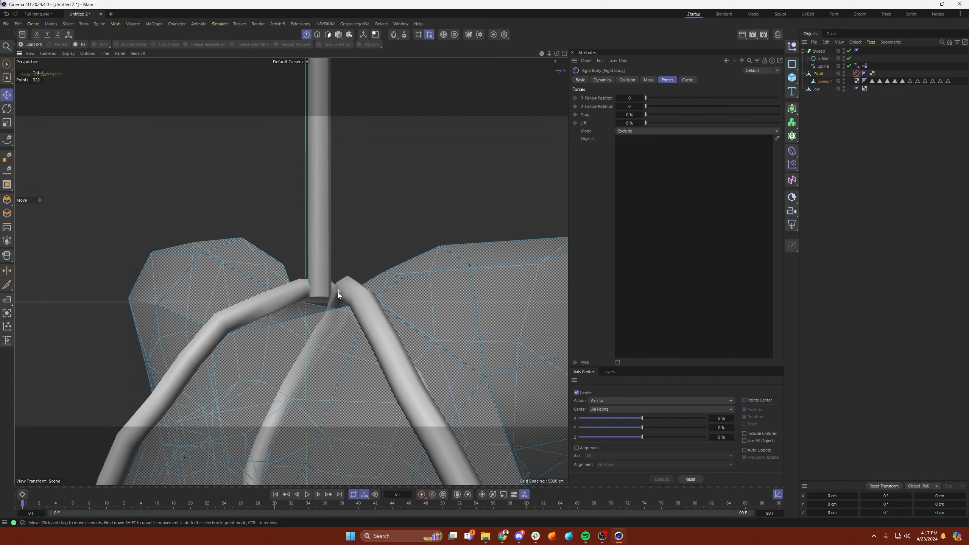
pyautogui.scroll(-5, 338, 292)
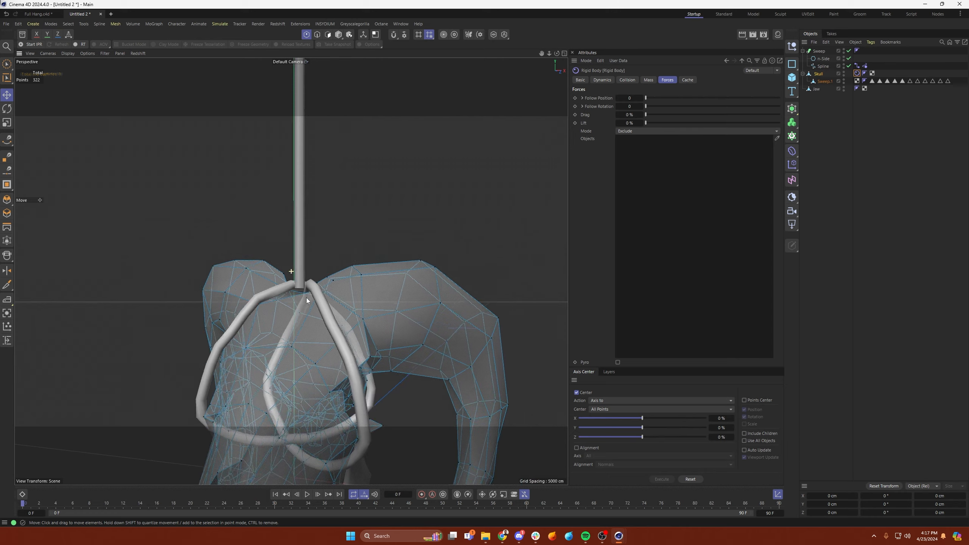
pyautogui.keyDown('alt'); pyautogui.moveTo(308, 300); pyautogui.dragTo(258, 306); pyautogui.keyUp('alt')
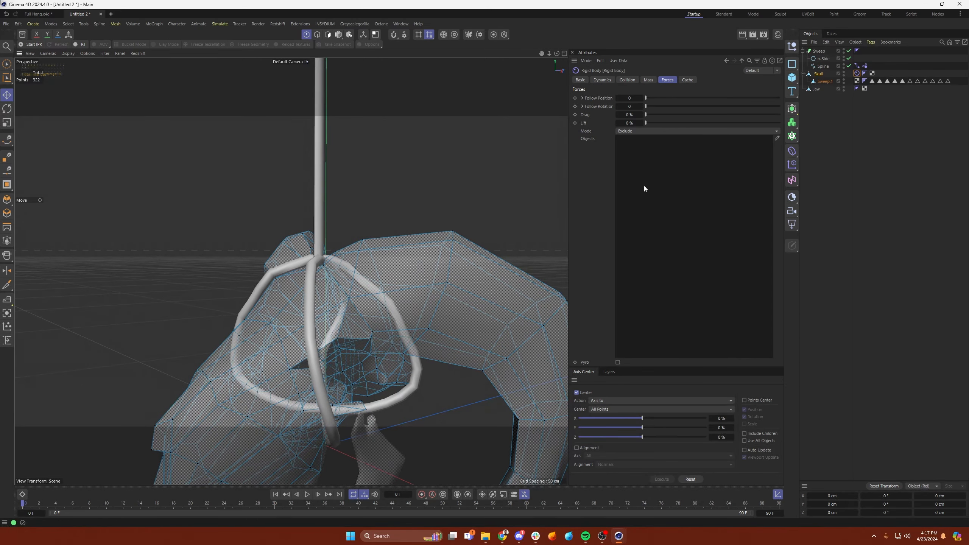
pyautogui.click(825, 125)
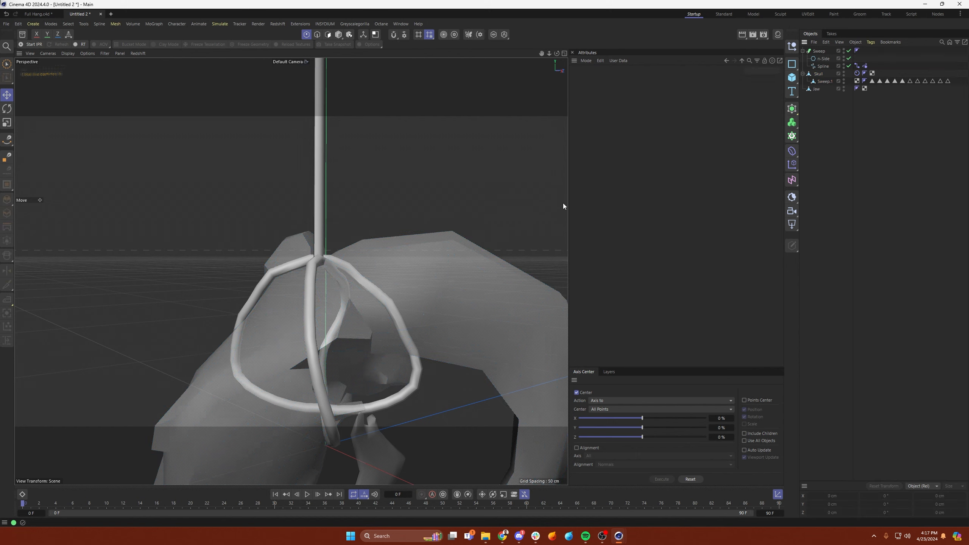
# - Open the dynamics settings of the Skull's Rigid Body tag
pyautogui.click(857, 73)
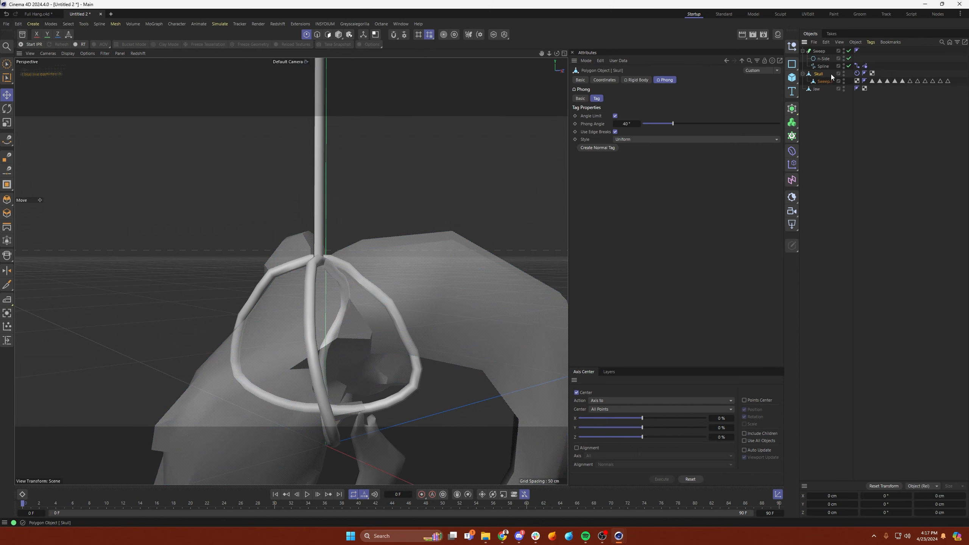
pyautogui.keyDown('alt'); pyautogui.moveTo(369, 270); pyautogui.dragTo(331, 308, button='right'); pyautogui.keyUp('alt')
pyautogui.keyDown('alt'); pyautogui.moveTo(331, 307); pyautogui.dragTo(326, 288); pyautogui.keyUp('alt')
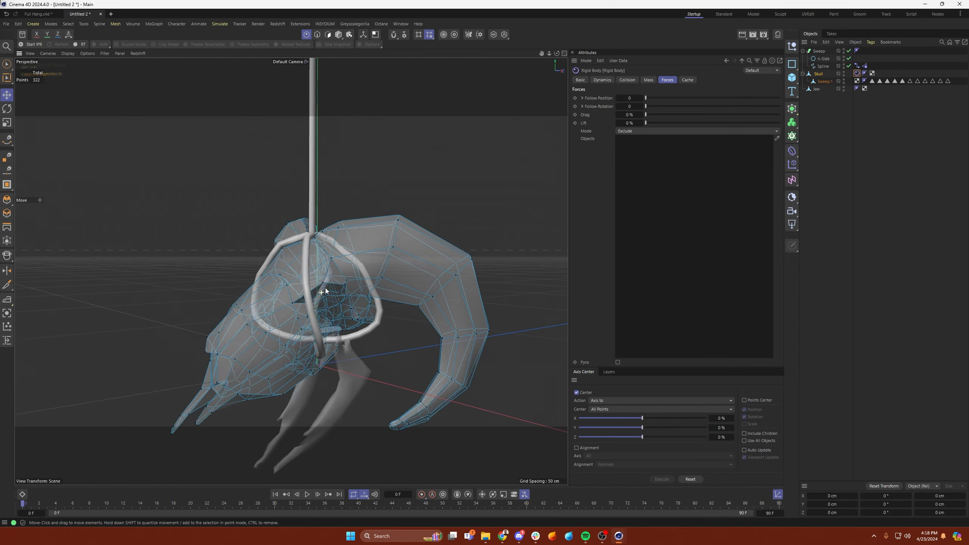
pyautogui.keyDown('alt'); pyautogui.moveTo(326, 288); pyautogui.dragTo(335, 278, button='right'); pyautogui.keyUp('alt')
pyautogui.keyDown('alt'); pyautogui.moveTo(348, 263); pyautogui.dragTo(340, 264); pyautogui.keyUp('alt')
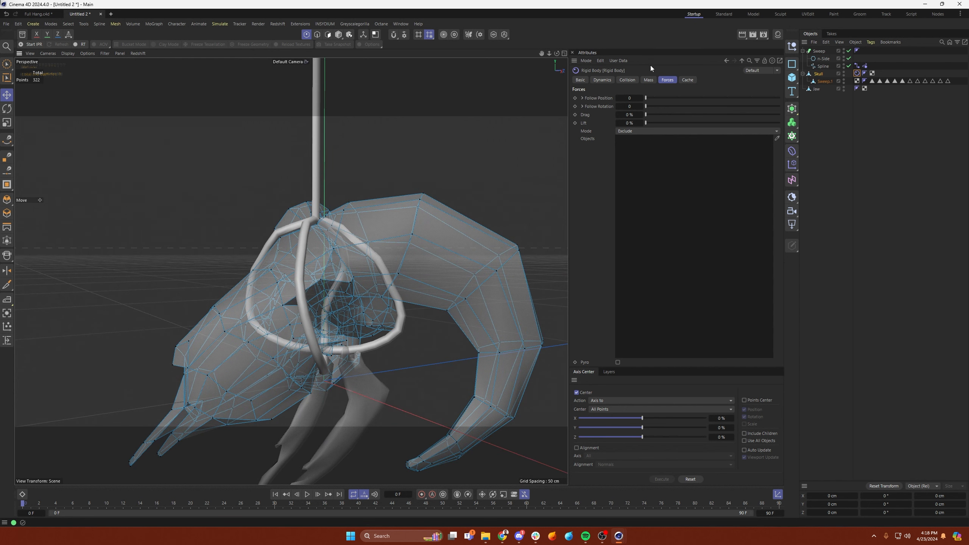
pyautogui.click(610, 81)
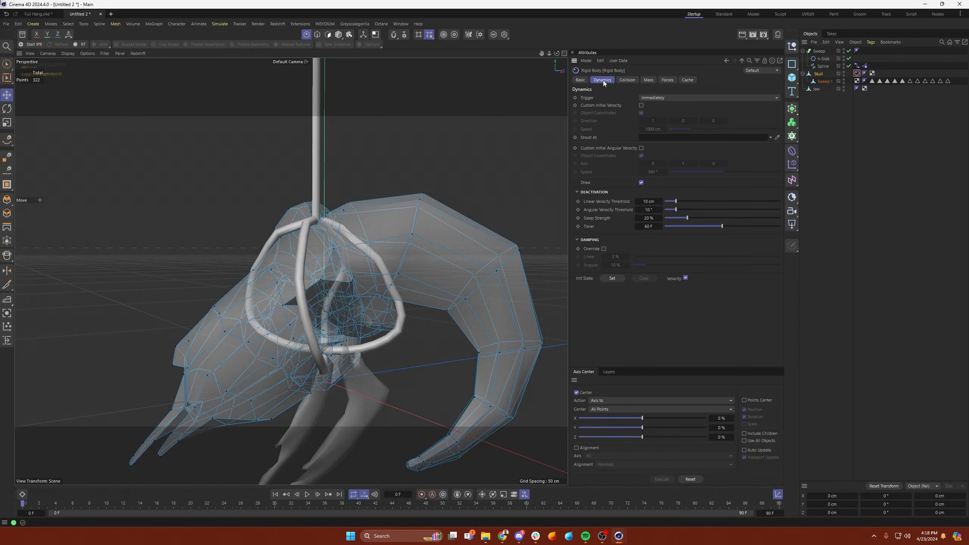
# - Enable Draw in the project's simulation settings with all overlays on, from Particles through Connectors to Rigid Body Centers and Rigid Body Shapes
pyautogui.hotkey('ctrl', 'd')
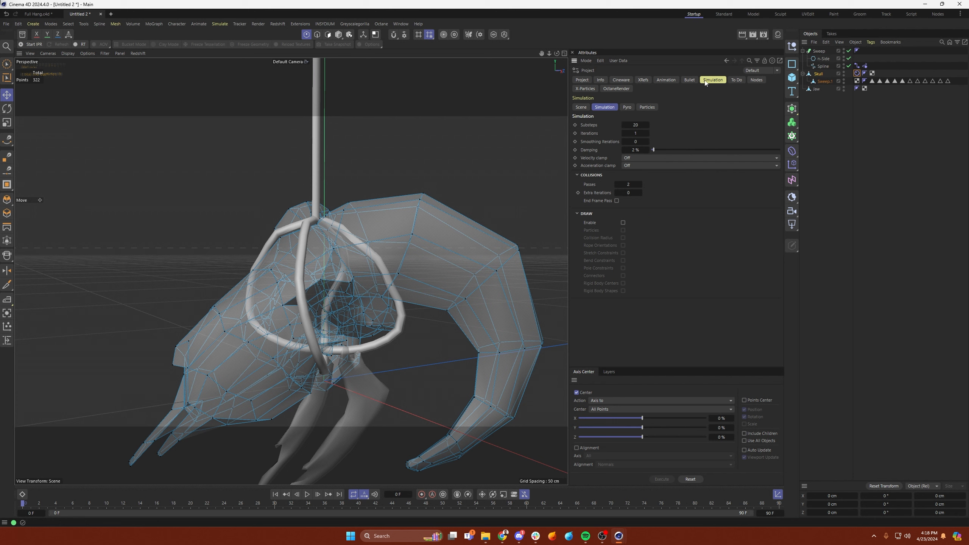
pyautogui.click(623, 223)
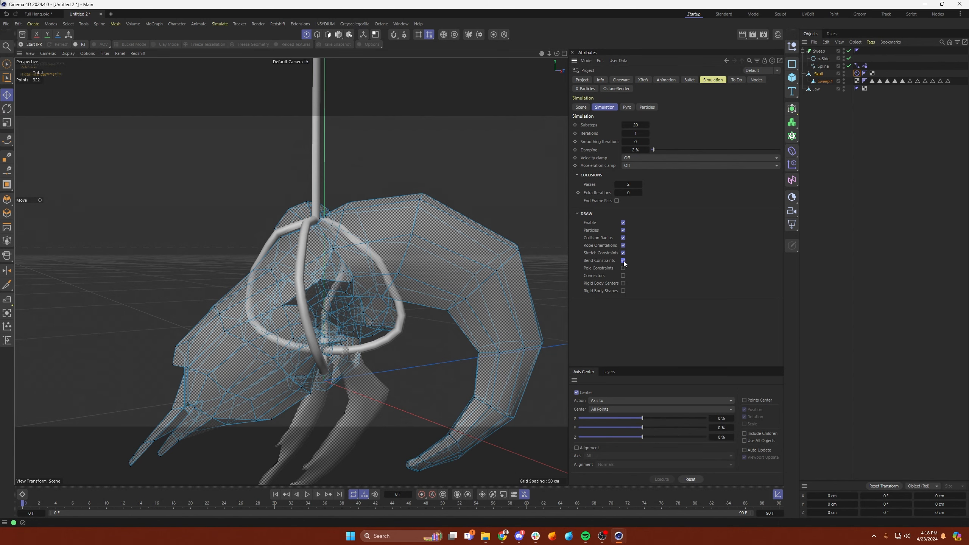
pyautogui.click(623, 275)
pyautogui.click(624, 283)
pyautogui.click(623, 290)
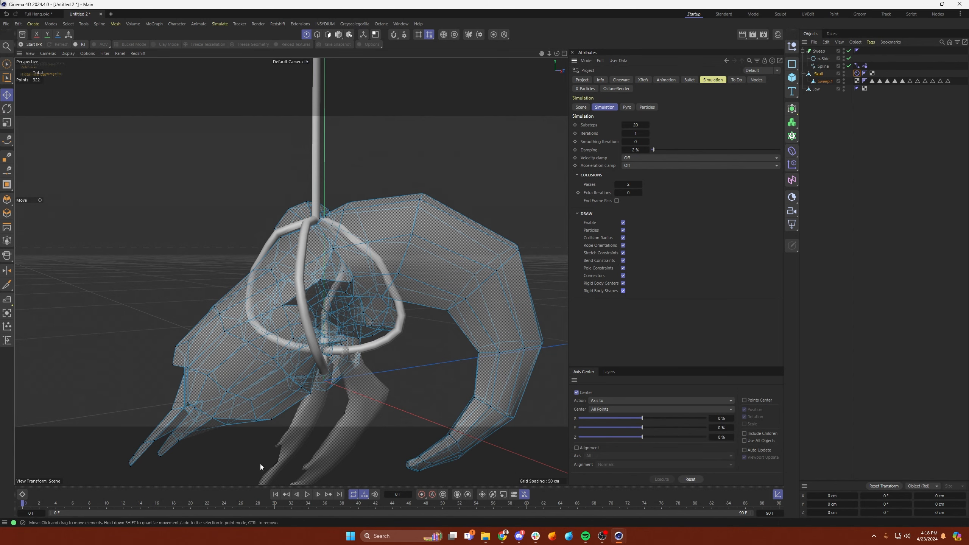
# - Advance the simulation one frame, rewind and advance again to examine the skull's collision shape and its link to the rope
pyautogui.click(317, 495)
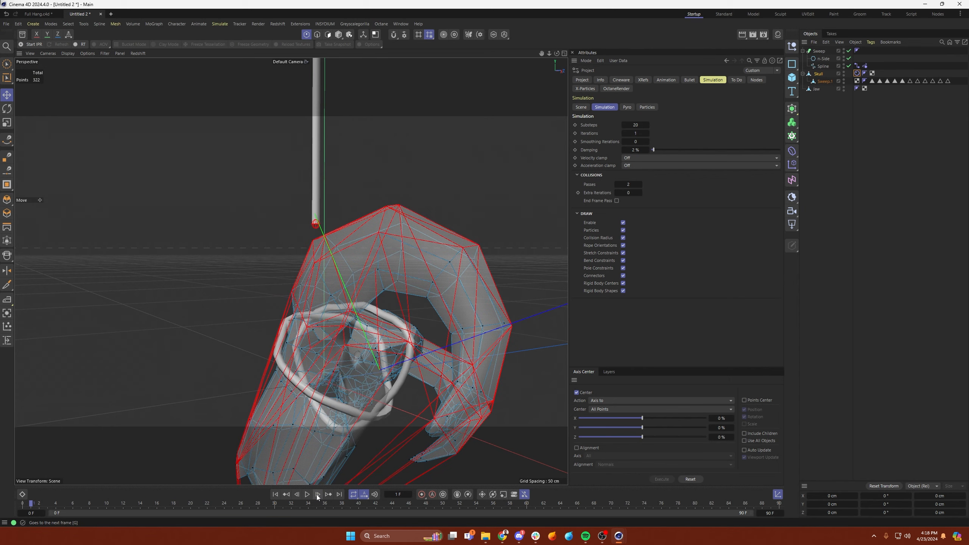
pyautogui.keyDown('alt'); pyautogui.moveTo(334, 292); pyautogui.dragTo(318, 327, button='right'); pyautogui.keyUp('alt')
pyautogui.keyDown('alt'); pyautogui.moveTo(318, 327); pyautogui.dragTo(333, 307, button='middle'); pyautogui.keyUp('alt')
pyautogui.keyDown('alt'); pyautogui.moveTo(333, 306); pyautogui.dragTo(362, 338); pyautogui.keyUp('alt')
pyautogui.click(299, 495)
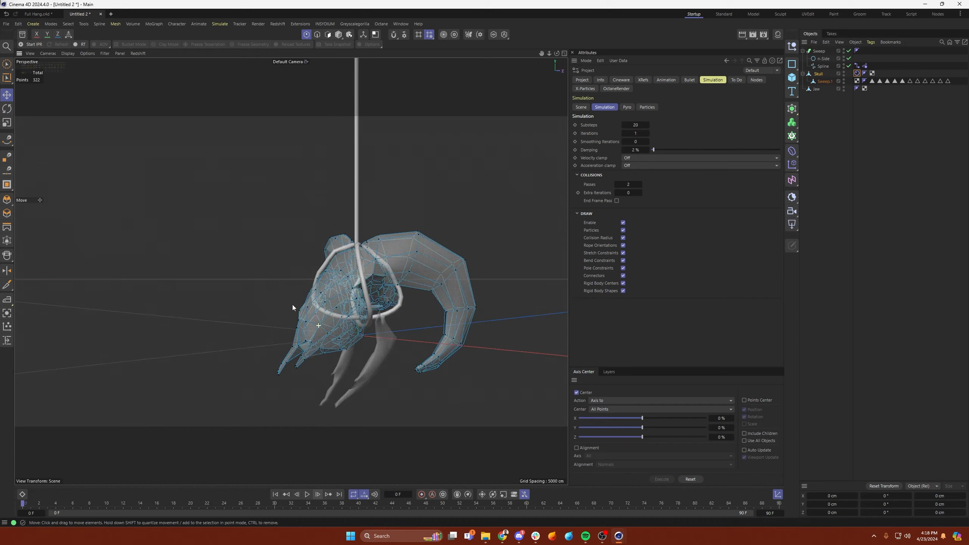
pyautogui.click(318, 494)
pyautogui.keyDown('alt'); pyautogui.moveTo(366, 287); pyautogui.dragTo(539, 219); pyautogui.keyUp('alt')
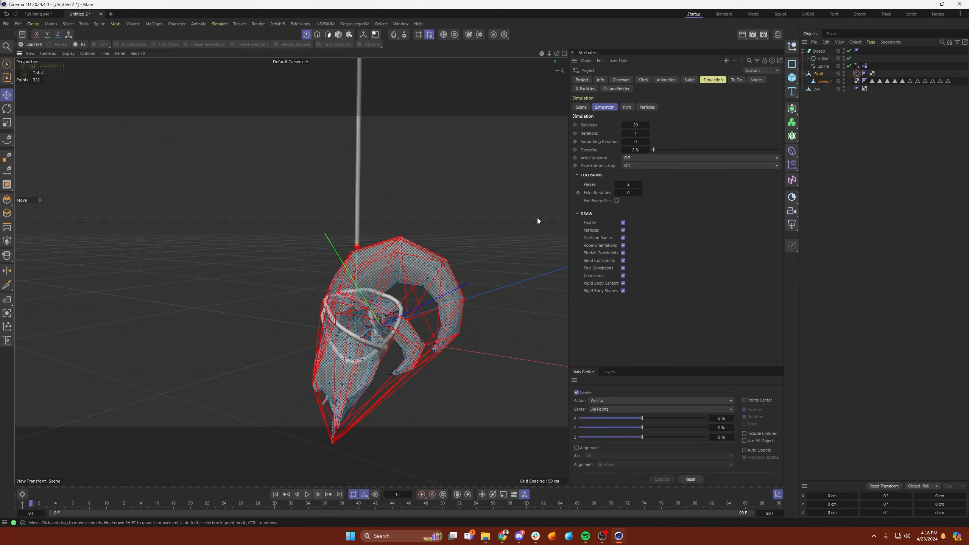
# - Set the collision shape of the Skull's Rigid Body tag to Triangle Mesh
pyautogui.click(857, 73)
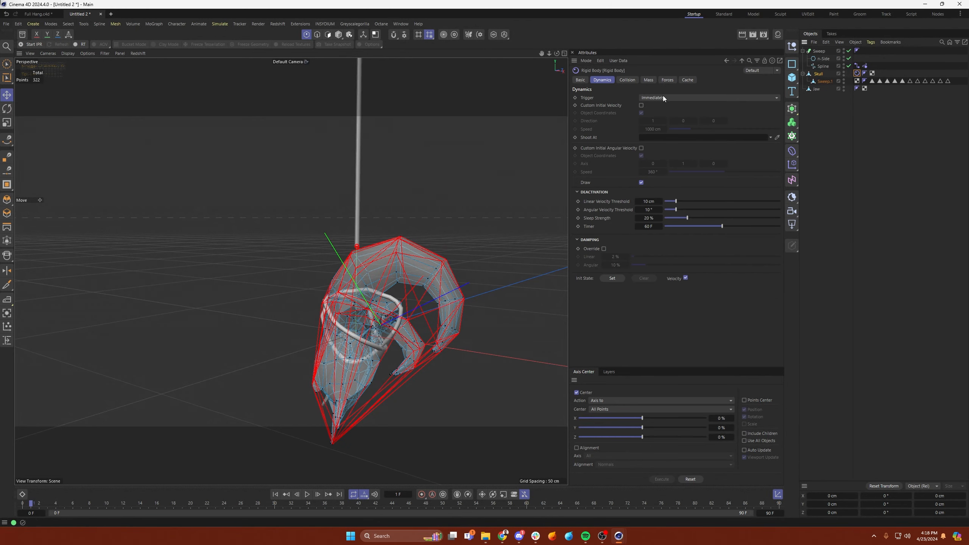
pyautogui.click(629, 81)
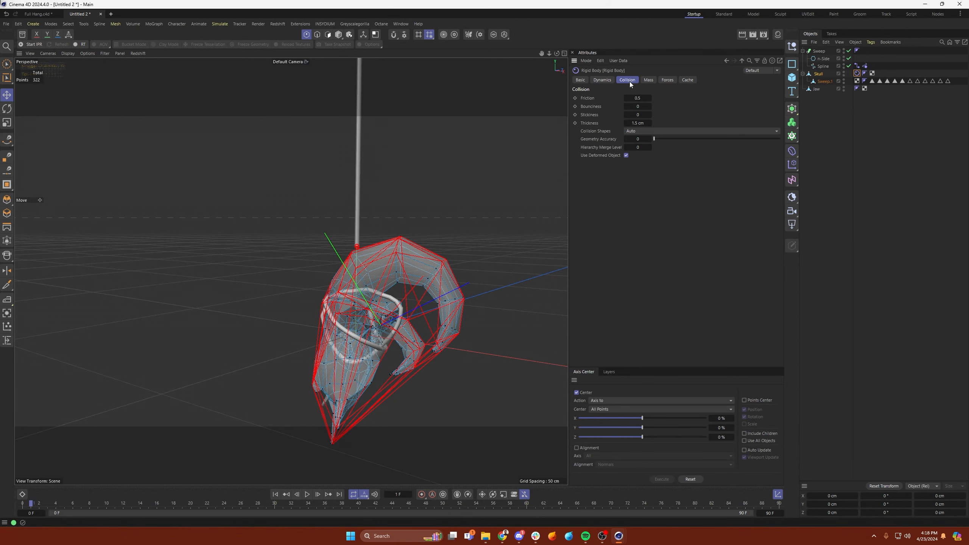
pyautogui.click(656, 131)
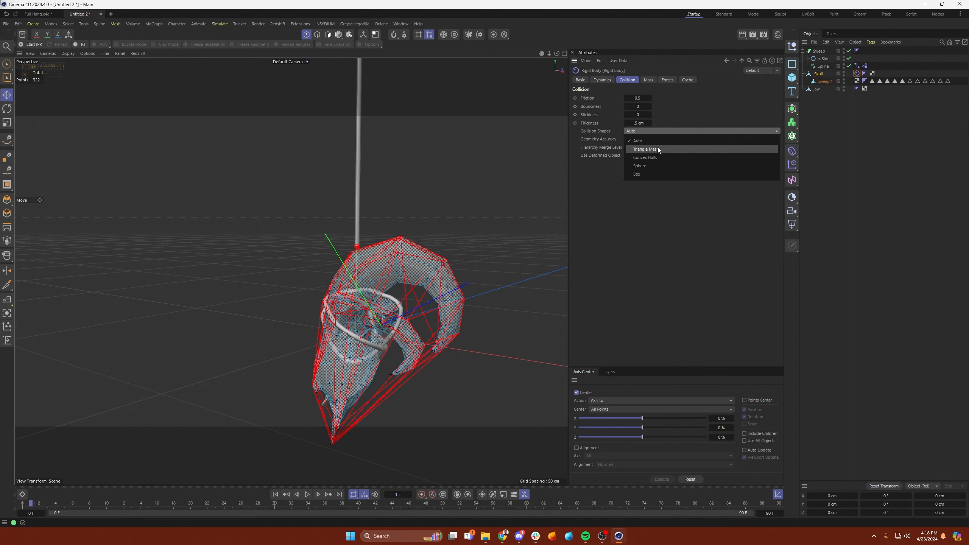
pyautogui.click(672, 149)
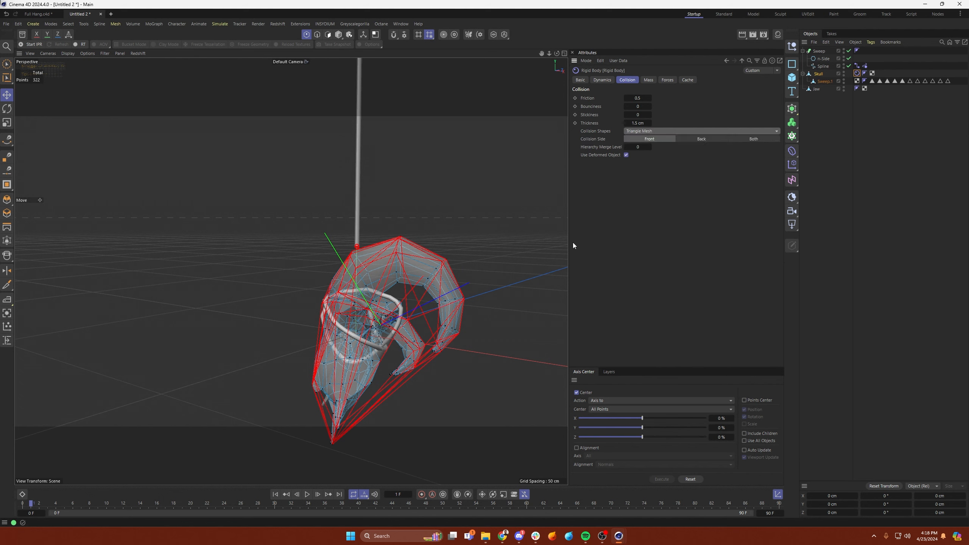
# - Restart the simulation and advance to frame 1 to examine the skull's triangle-mesh collision shape
pyautogui.click(275, 494)
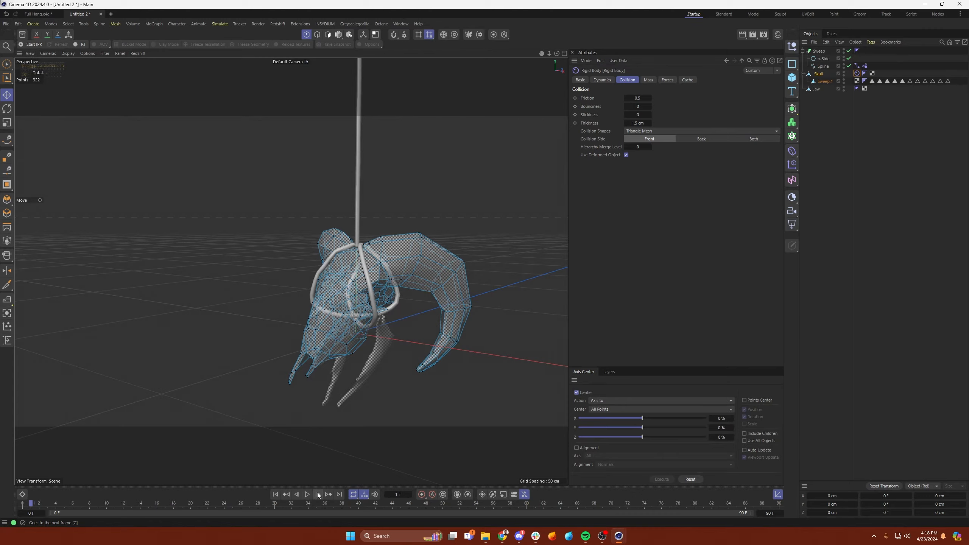
pyautogui.keyDown('alt'); pyautogui.moveTo(345, 298); pyautogui.dragTo(389, 284, button='right'); pyautogui.keyUp('alt')
pyautogui.keyDown('alt'); pyautogui.moveTo(389, 283); pyautogui.dragTo(336, 276); pyautogui.keyUp('alt')
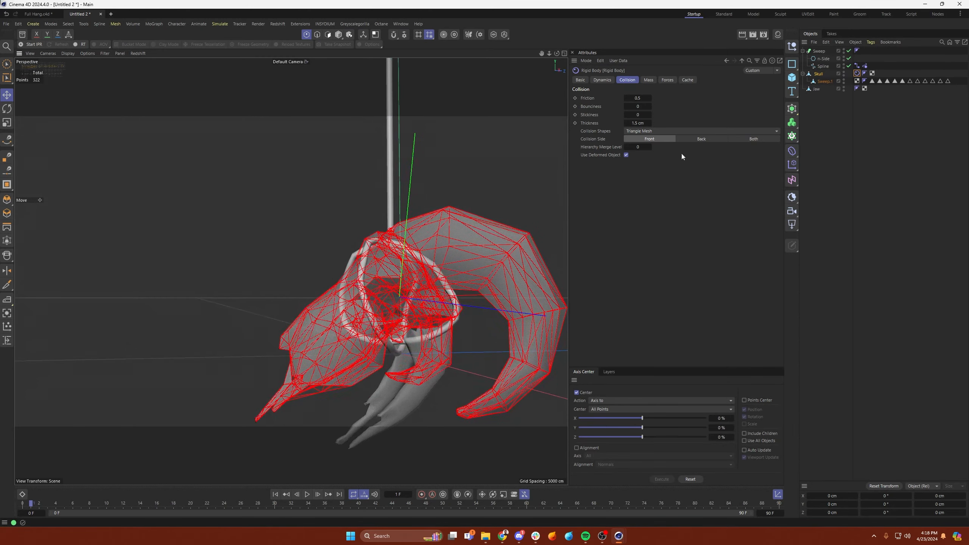
# - Restart the simulation and advance one frame to examine the rope's end against the skull's collision mesh, then rewind to the start
pyautogui.click(650, 132)
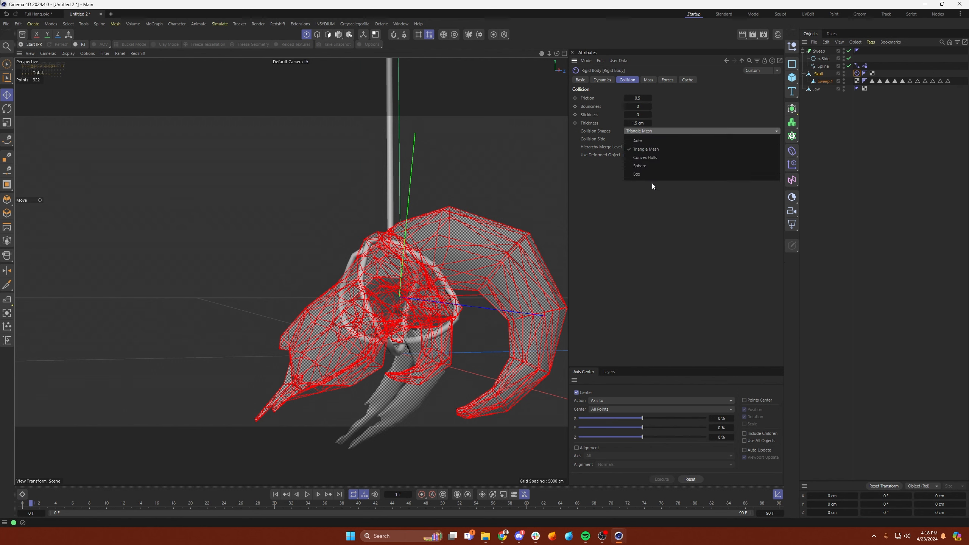
pyautogui.click(653, 218)
pyautogui.moveTo(415, 282)
pyautogui.keyDown('alt'); pyautogui.mouseDown()
pyautogui.moveTo(419, 290)
pyautogui.moveTo(379, 311)
pyautogui.moveTo(407, 286)
pyautogui.mouseUp(); pyautogui.keyUp('alt')
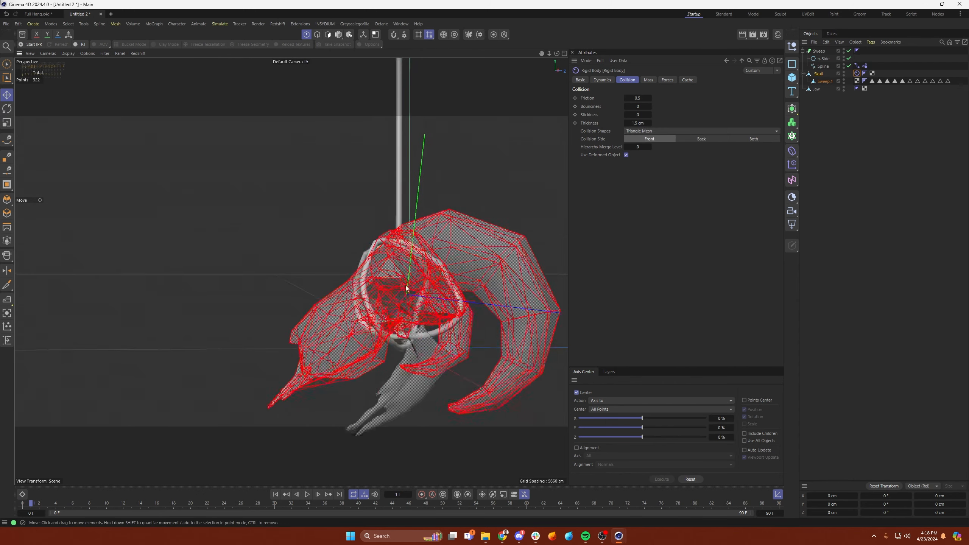
pyautogui.click(277, 496)
pyautogui.click(320, 494)
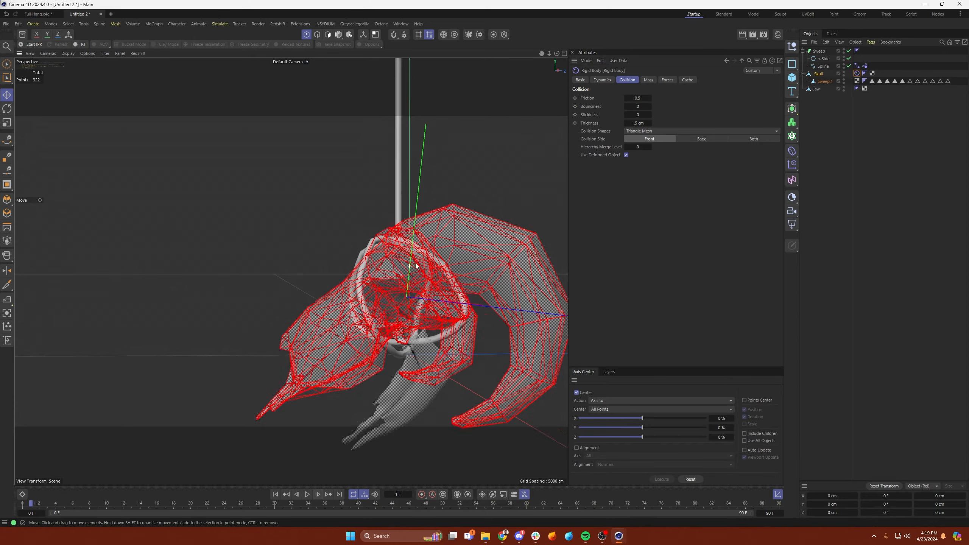
pyautogui.scroll(5, 453, 262)
pyautogui.keyDown('alt'); pyautogui.moveTo(453, 262); pyautogui.dragTo(439, 264, button='right'); pyautogui.keyUp('alt')
pyautogui.keyDown('alt'); pyautogui.moveTo(389, 279); pyautogui.dragTo(426, 275); pyautogui.keyUp('alt')
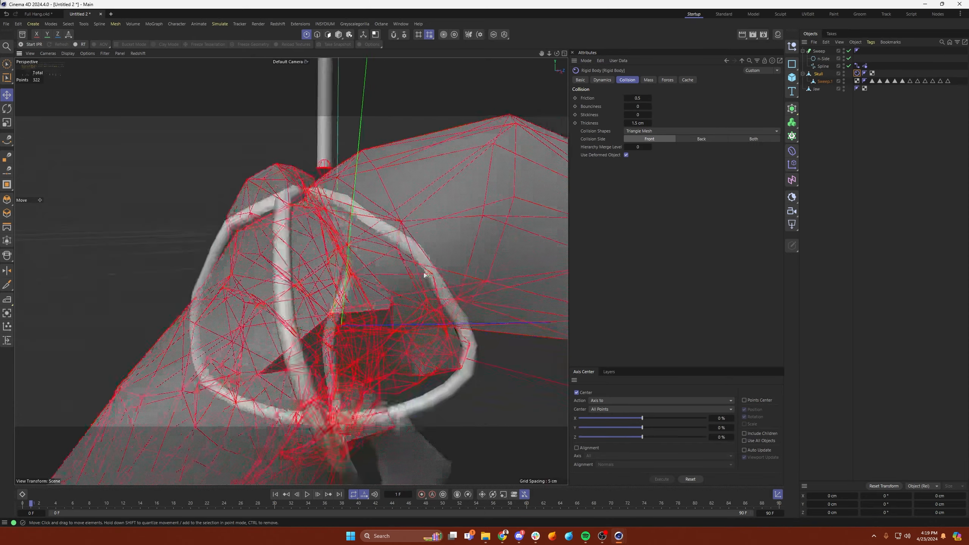
pyautogui.keyDown('alt'); pyautogui.moveTo(427, 275); pyautogui.dragTo(385, 292, button='right'); pyautogui.keyUp('alt')
pyautogui.keyDown('alt'); pyautogui.moveTo(390, 253); pyautogui.dragTo(422, 265); pyautogui.keyUp('alt')
pyautogui.keyDown('alt'); pyautogui.moveTo(342, 184); pyautogui.dragTo(383, 176, button='right'); pyautogui.keyUp('alt')
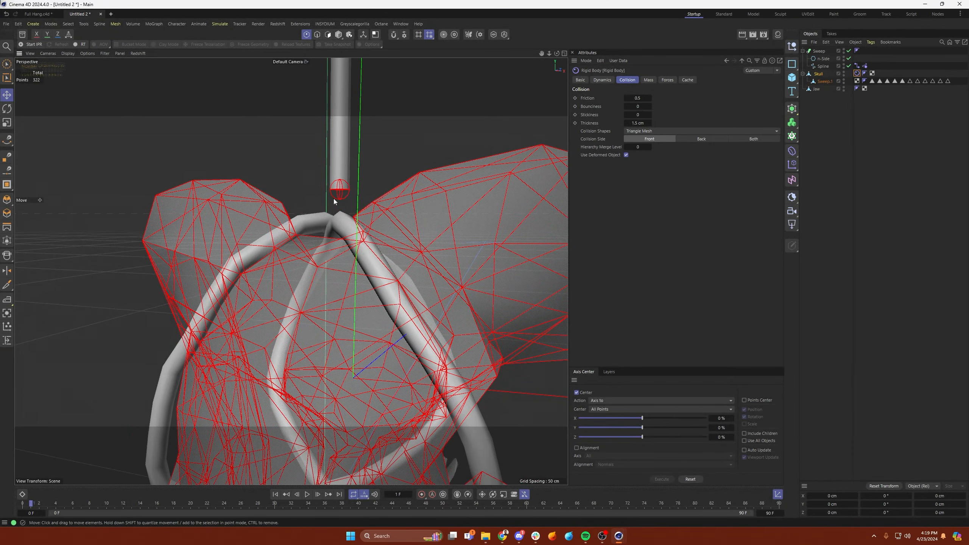
pyautogui.hotkey('shift', 'f')
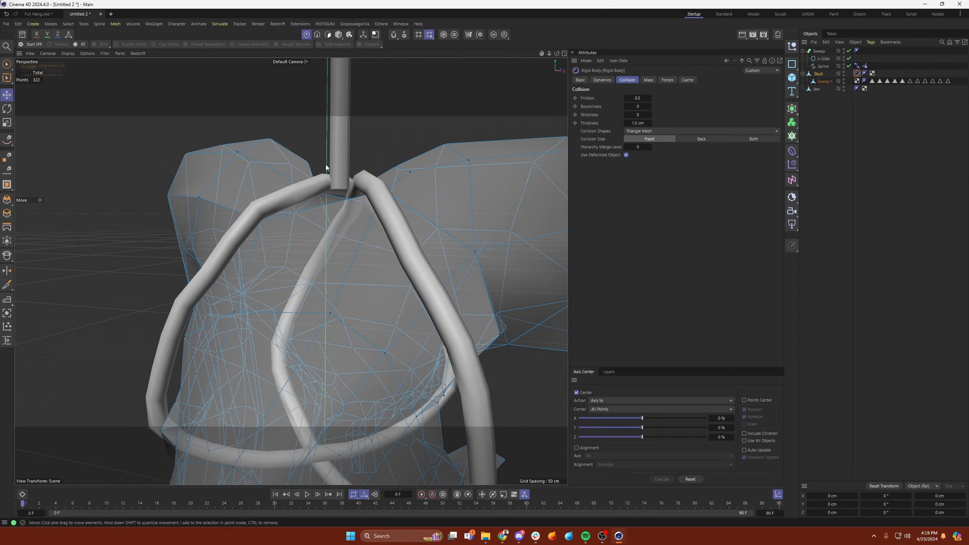
# - Set the collision thickness of the Skull's Rigid Body tag to 0.1 cm and advance the simulation one frame
pyautogui.click(640, 123)
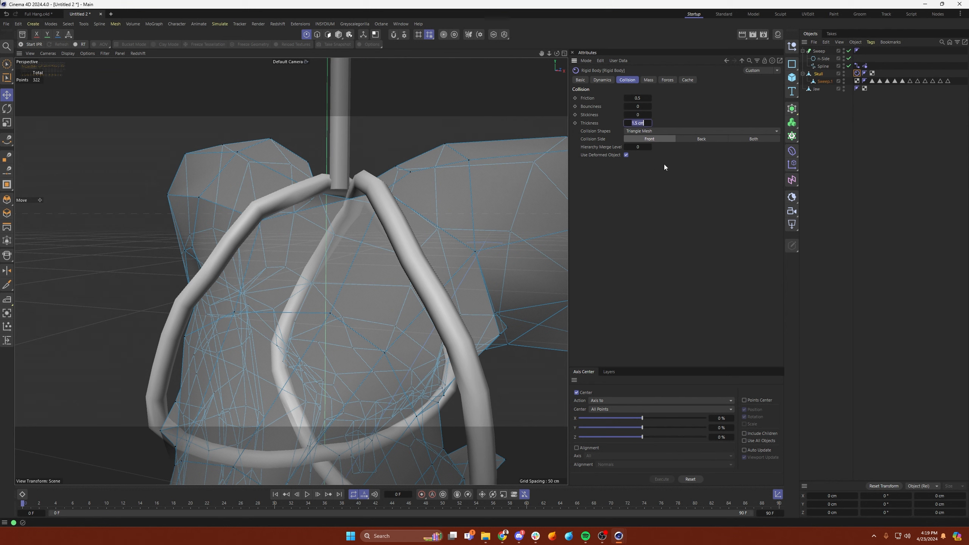
pyautogui.write('0.1')
pyautogui.press('Return')
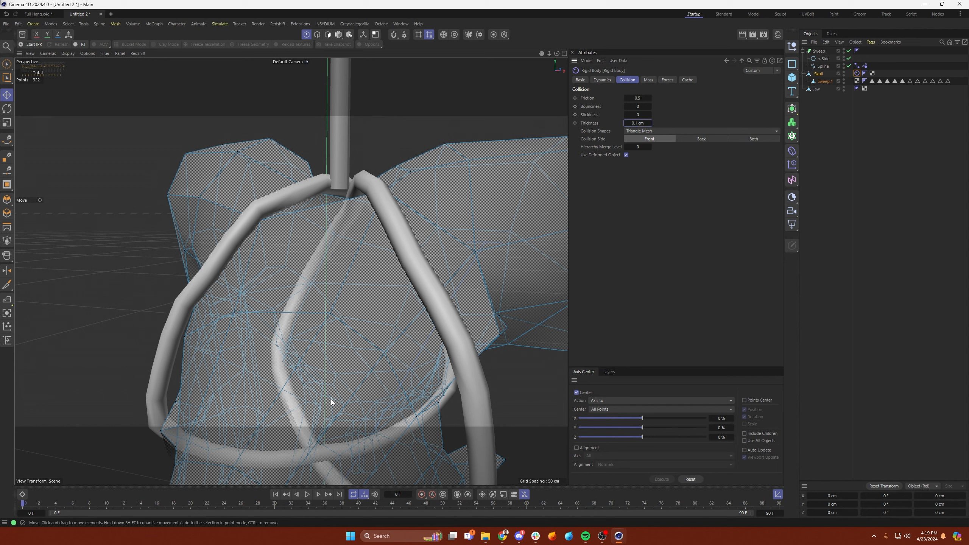
pyautogui.click(319, 495)
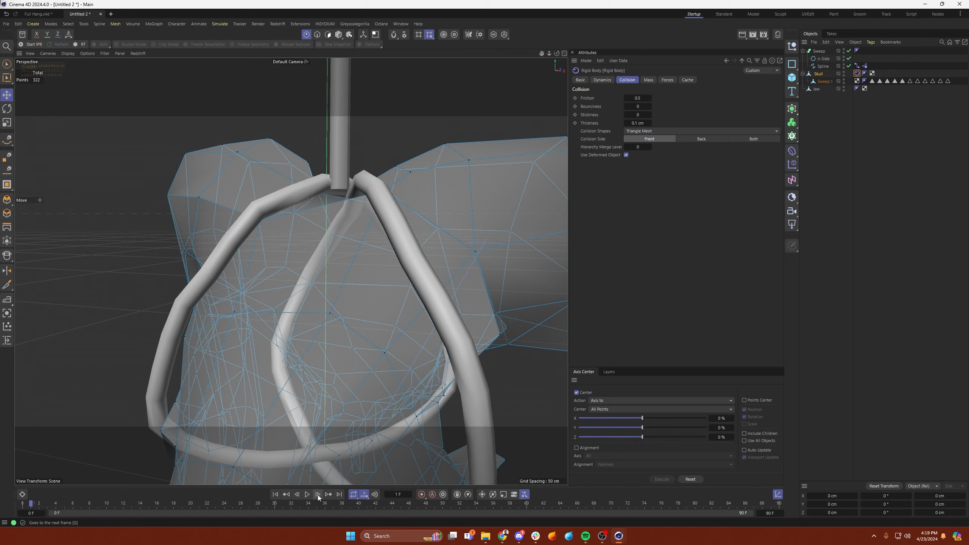
pyautogui.moveTo(364, 274)
pyautogui.keyDown('alt'); pyautogui.mouseDown()
pyautogui.moveTo(313, 273)
pyautogui.moveTo(361, 260)
pyautogui.mouseUp(); pyautogui.keyUp('alt')
# - Try a collision thickness of 4.25 cm on the Skull's Rigid Body tag, then rewind the simulation
pyautogui.moveTo(636, 124); pyautogui.dragTo(646, 124)
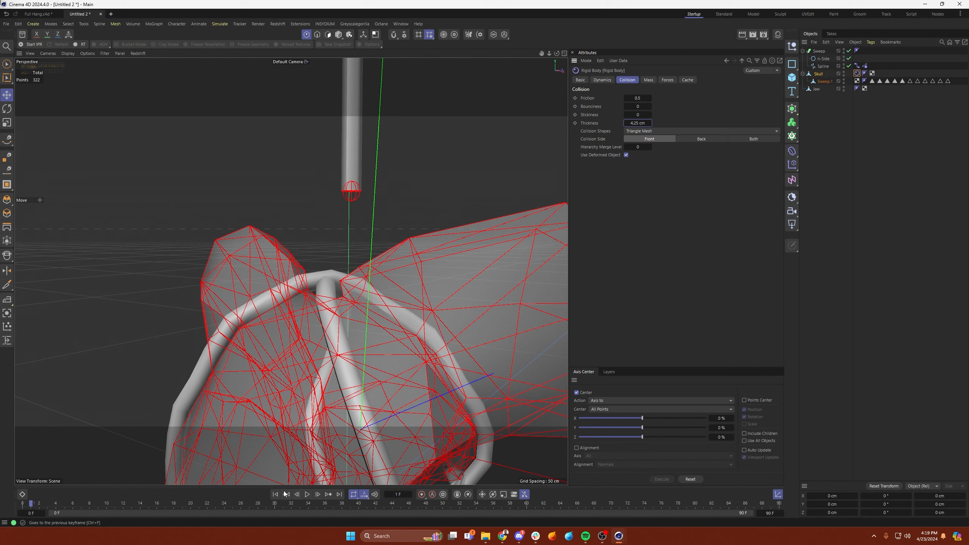
pyautogui.keyDown('alt'); pyautogui.moveTo(474, 199); pyautogui.dragTo(332, 231); pyautogui.keyUp('alt')
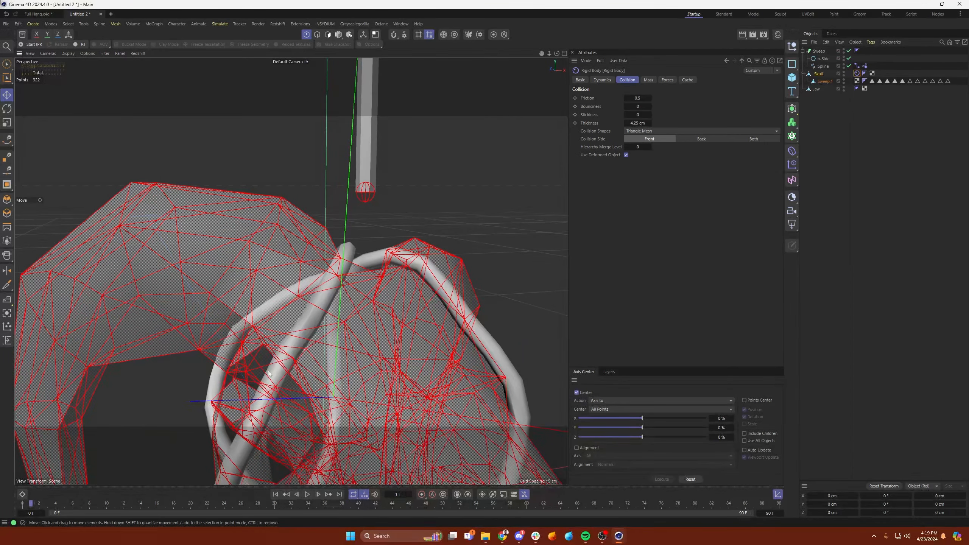
pyautogui.click(275, 496)
pyautogui.keyDown('alt'); pyautogui.moveTo(534, 215); pyautogui.dragTo(339, 203); pyautogui.keyUp('alt')
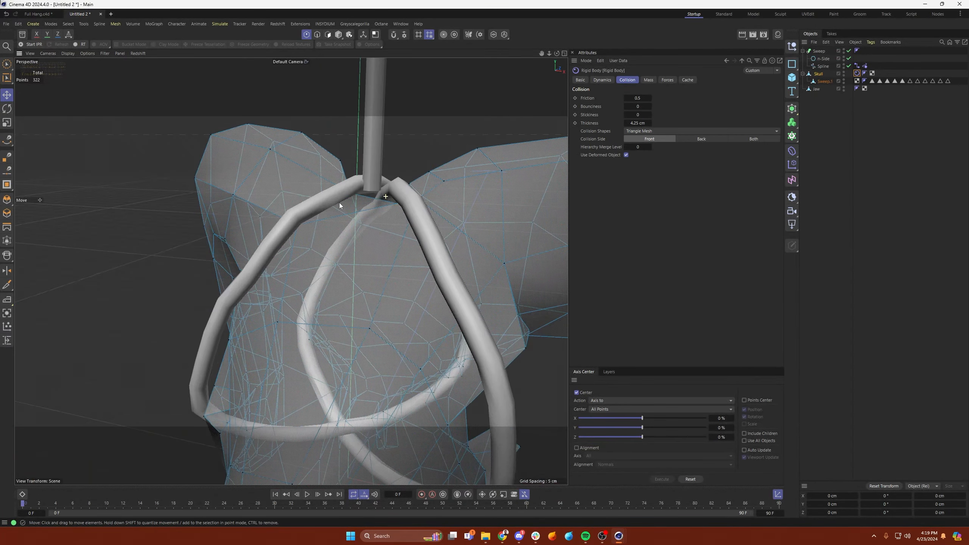
# - Return the Skull's collision thickness to 0.1 cm and inspect where the rope meets the top of the skull
pyautogui.moveTo(649, 123); pyautogui.dragTo(626, 123)
pyautogui.doubleClick(643, 123)
pyautogui.write('.1')
pyautogui.click(814, 149)
pyautogui.keyDown('alt'); pyautogui.moveTo(428, 245); pyautogui.dragTo(327, 299); pyautogui.keyUp('alt')
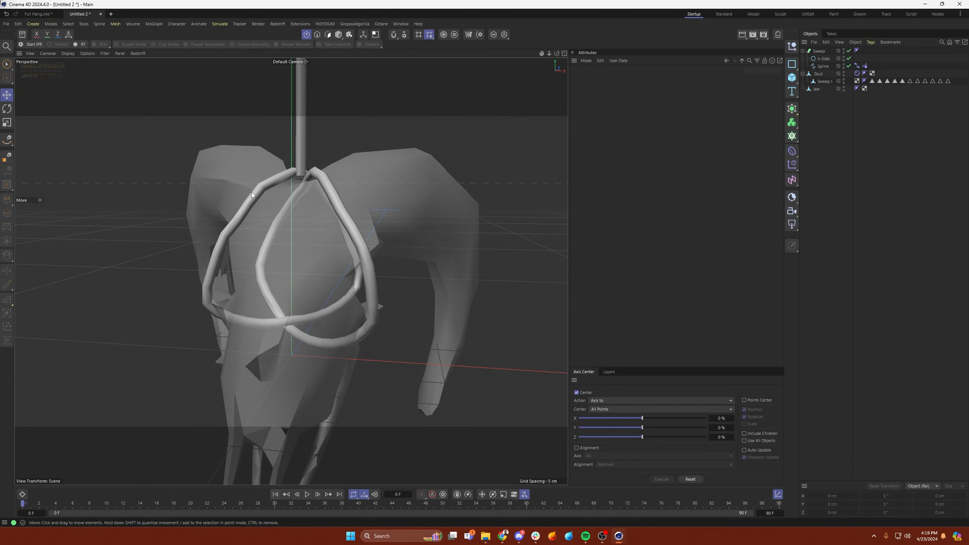
pyautogui.scroll(5, 296, 190)
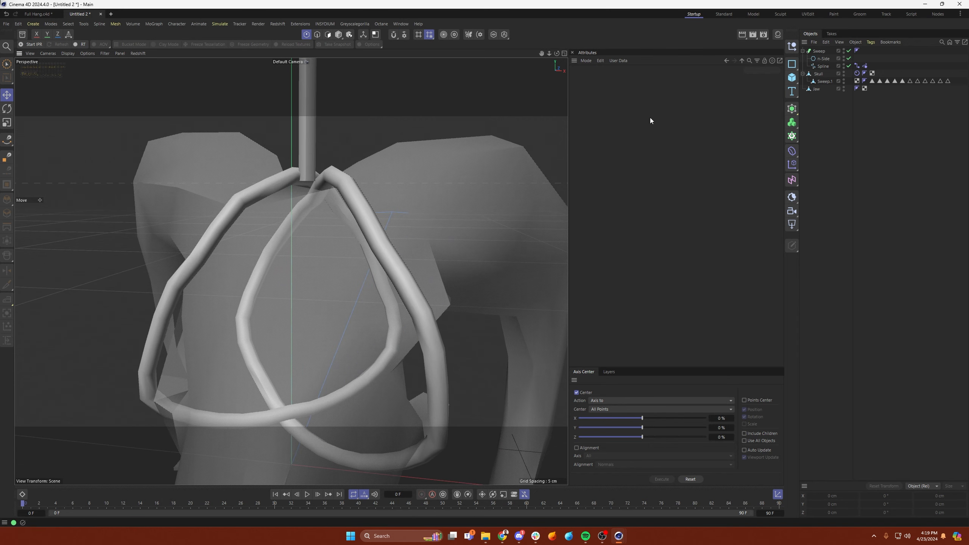
pyautogui.moveTo(340, 212)
pyautogui.keyDown('alt'); pyautogui.mouseDown()
pyautogui.moveTo(317, 210)
pyautogui.moveTo(354, 216)
pyautogui.mouseUp(); pyautogui.keyUp('alt')
pyautogui.click(858, 74)
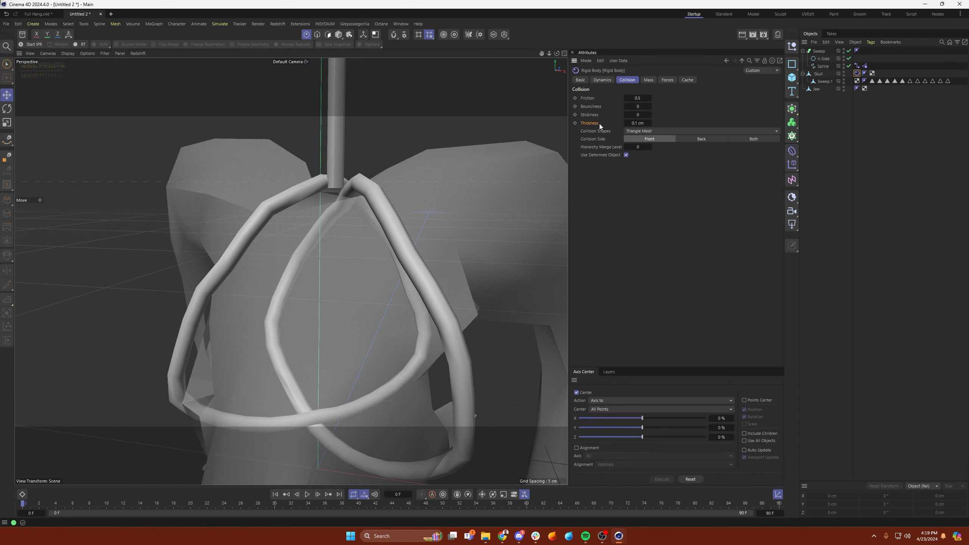
pyautogui.keyDown('alt'); pyautogui.moveTo(346, 206); pyautogui.dragTo(313, 217); pyautogui.keyUp('alt')
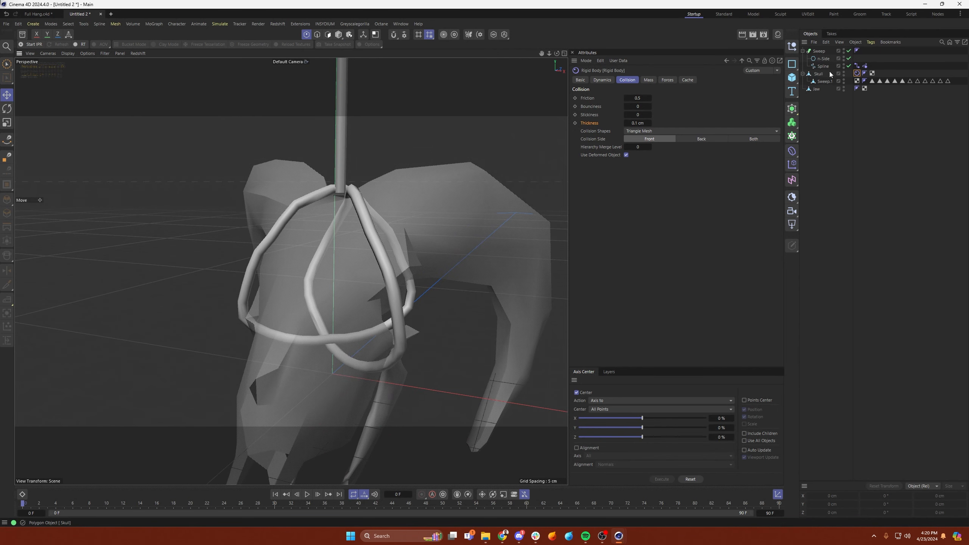
# - Enable Update Live on the rope spline's Connector tag and set its Search Radius to 0.42 cm
pyautogui.click(859, 66)
pyautogui.click(858, 73)
pyautogui.click(859, 66)
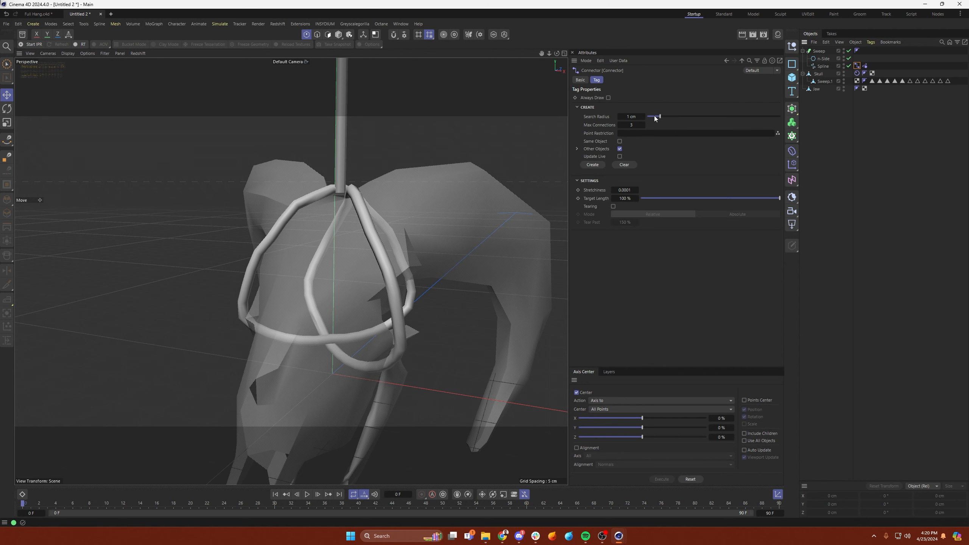
pyautogui.moveTo(660, 116); pyautogui.dragTo(661, 117)
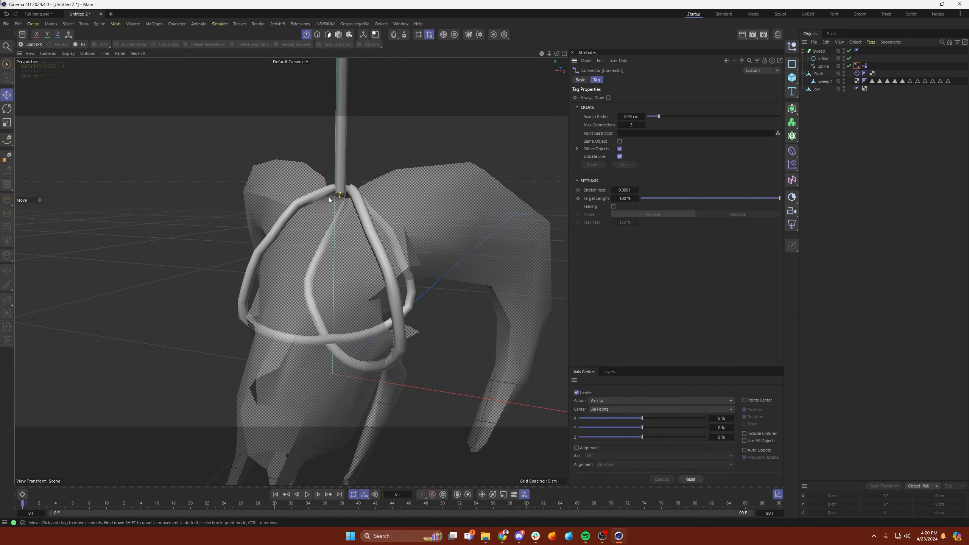
pyautogui.scroll(5, 337, 195)
pyautogui.moveTo(660, 117); pyautogui.dragTo(657, 117)
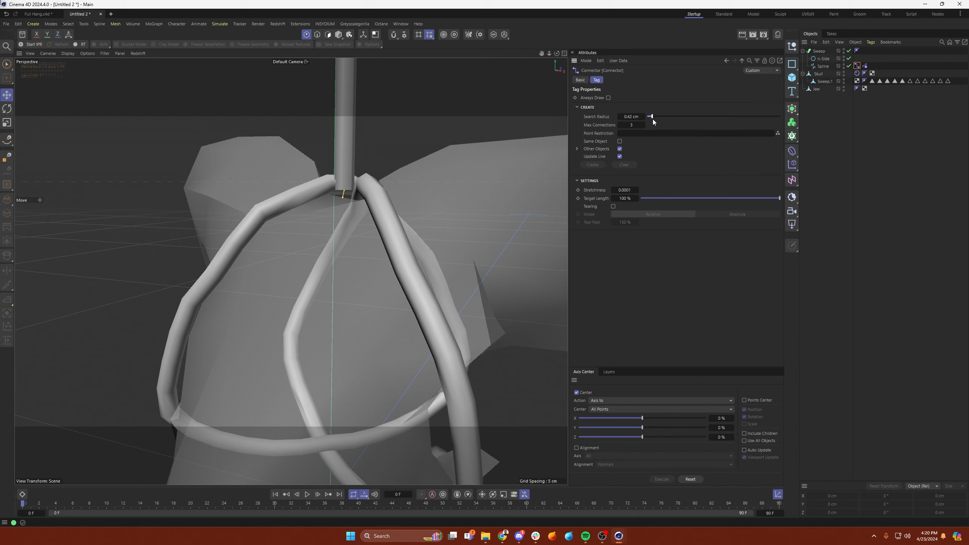
# - Play the simulation to examine how the skull hangs from the rope with the tighter connector, then stop and rewind
pyautogui.moveTo(343, 193)
pyautogui.keyDown('alt'); pyautogui.mouseDown()
pyautogui.moveTo(370, 184)
pyautogui.moveTo(344, 187)
pyautogui.moveTo(353, 190)
pyautogui.mouseUp(); pyautogui.keyUp('alt')
pyautogui.keyDown('alt'); pyautogui.moveTo(440, 176); pyautogui.dragTo(392, 265, button='right'); pyautogui.keyUp('alt')
pyautogui.keyDown('alt'); pyautogui.moveTo(392, 265); pyautogui.dragTo(381, 372); pyautogui.keyUp('alt')
pyautogui.click(308, 494)
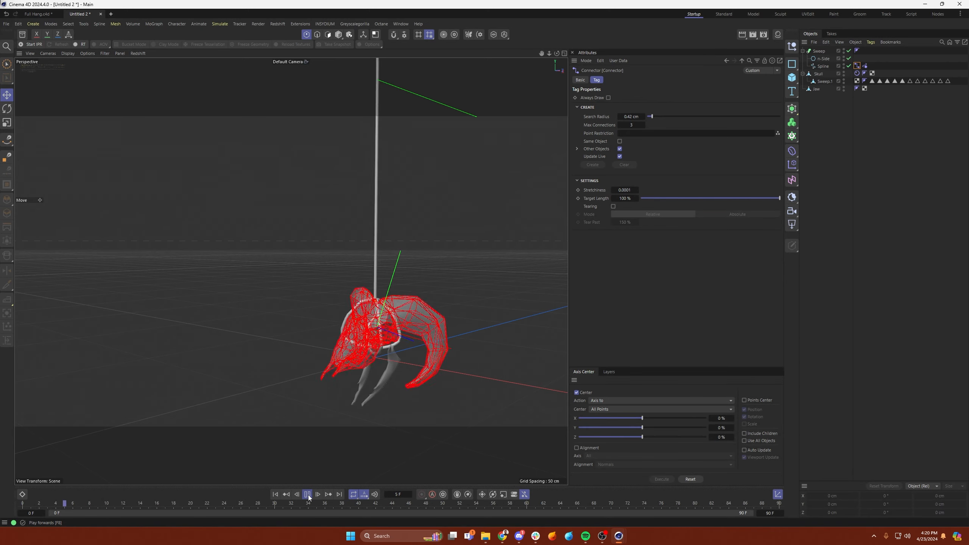
pyautogui.keyDown('alt'); pyautogui.moveTo(368, 197); pyautogui.dragTo(344, 229, button='right'); pyautogui.keyUp('alt')
pyautogui.keyDown('alt'); pyautogui.moveTo(361, 238); pyautogui.dragTo(359, 293, button='middle'); pyautogui.keyUp('alt')
pyautogui.keyDown('alt'); pyautogui.moveTo(371, 279); pyautogui.dragTo(394, 356); pyautogui.keyUp('alt')
pyautogui.keyDown('alt'); pyautogui.moveTo(394, 356); pyautogui.dragTo(430, 343, button='right'); pyautogui.keyUp('alt')
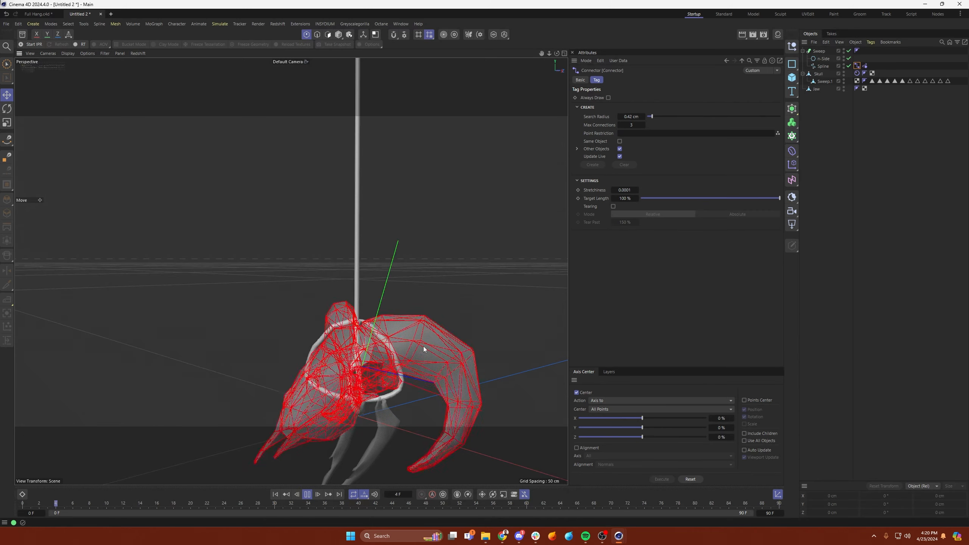
pyautogui.click(310, 494)
pyautogui.click(276, 495)
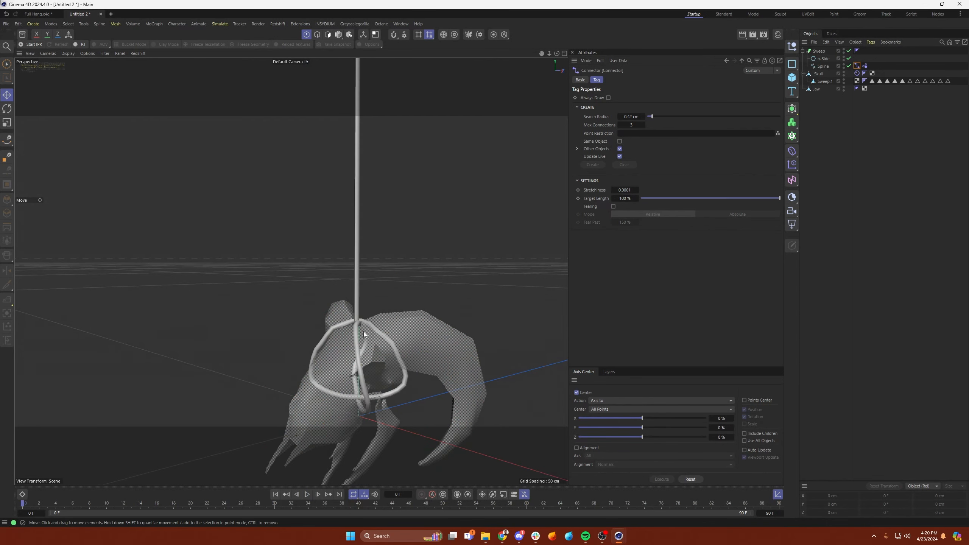
# - Set the rope spline's Intermediate Points to Uniform
pyautogui.keyDown('alt'); pyautogui.moveTo(365, 330); pyautogui.dragTo(386, 320, button='right'); pyautogui.keyUp('alt')
pyautogui.keyDown('alt'); pyautogui.moveTo(386, 320); pyautogui.dragTo(394, 323); pyautogui.keyUp('alt')
pyautogui.scroll(3, 394, 325)
pyautogui.click(840, 128)
pyautogui.click(824, 66)
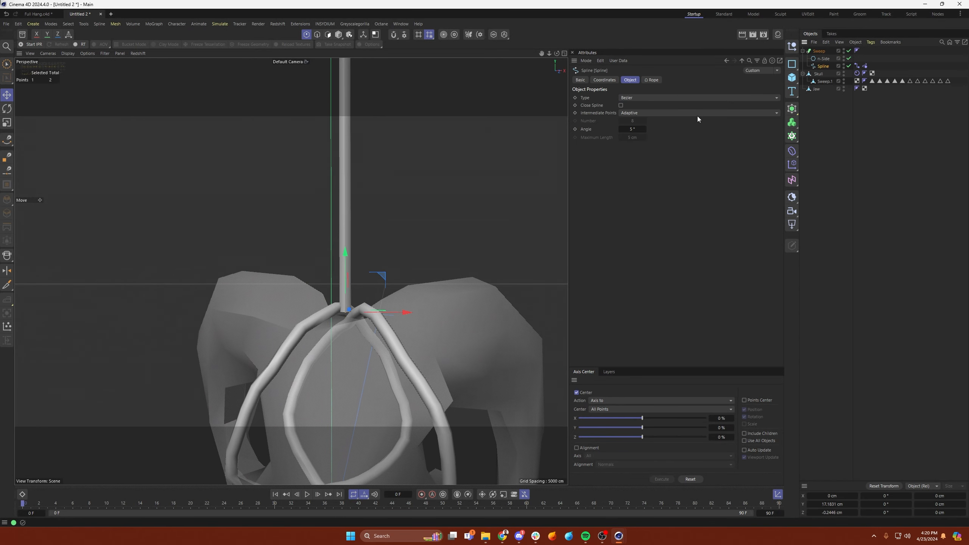
pyautogui.click(672, 113)
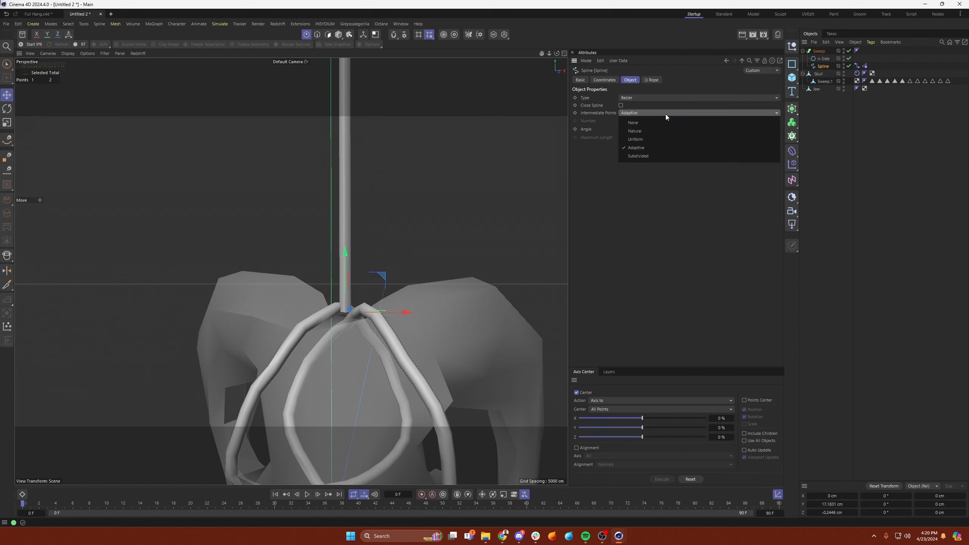
pyautogui.click(652, 138)
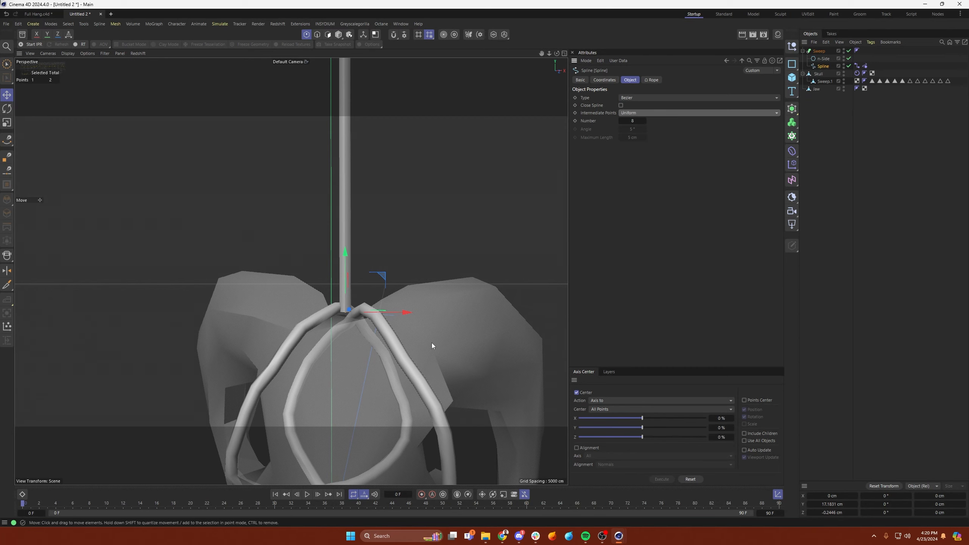
# - Run the simulation briefly and stop it to examine the simulated points spaced along the rope
pyautogui.click(307, 494)
pyautogui.click(307, 495)
pyautogui.scroll(6, 347, 238)
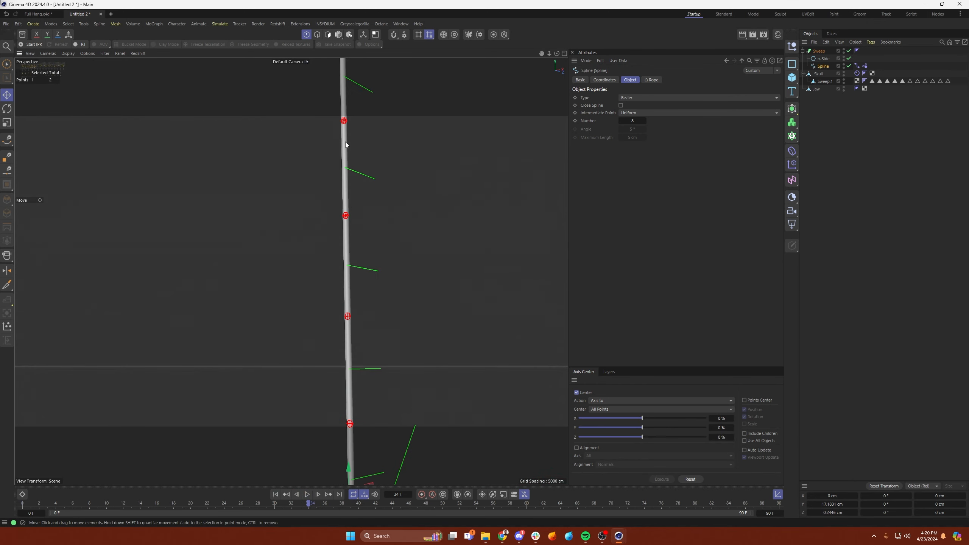
pyautogui.scroll(-8, 348, 267)
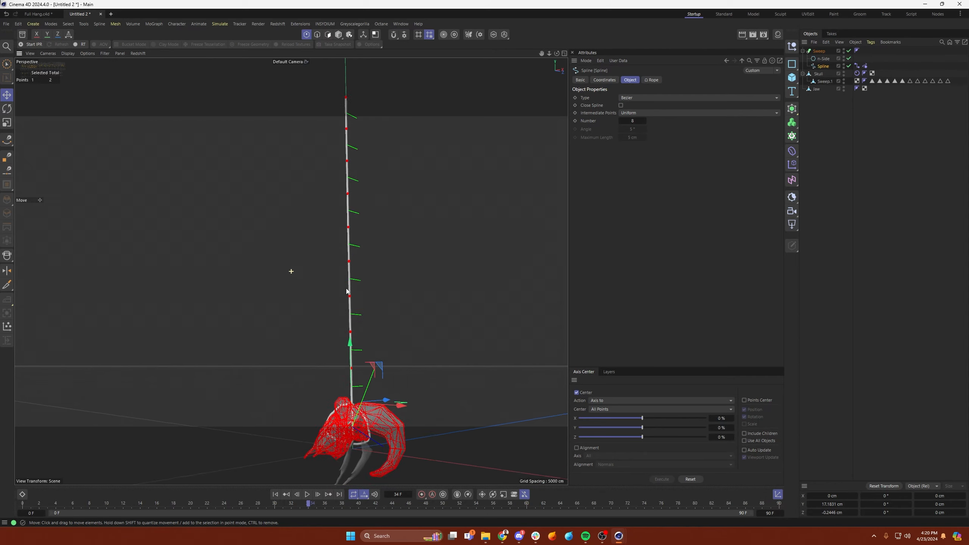
pyautogui.keyDown('alt'); pyautogui.moveTo(347, 291); pyautogui.dragTo(336, 318); pyautogui.keyUp('alt')
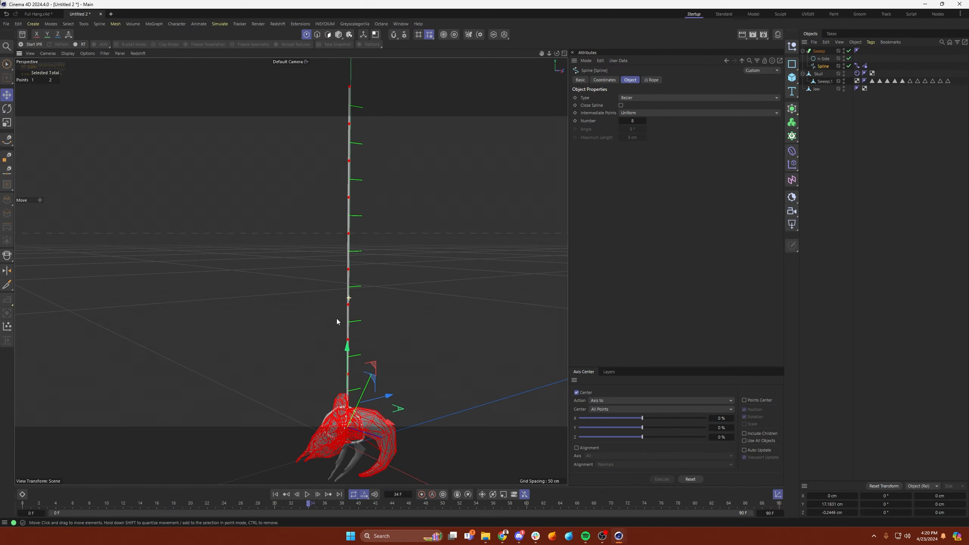
# - Set the rope spline's number of intermediate points to 13 and replay the simulation from the start to check the hang
pyautogui.moveTo(639, 122); pyautogui.dragTo(623, 122)
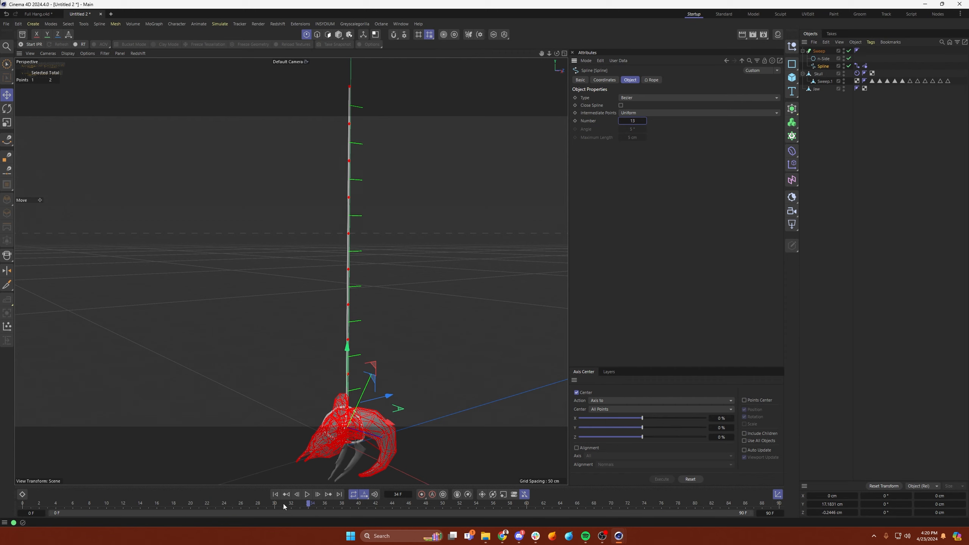
pyautogui.click(275, 495)
pyautogui.click(307, 494)
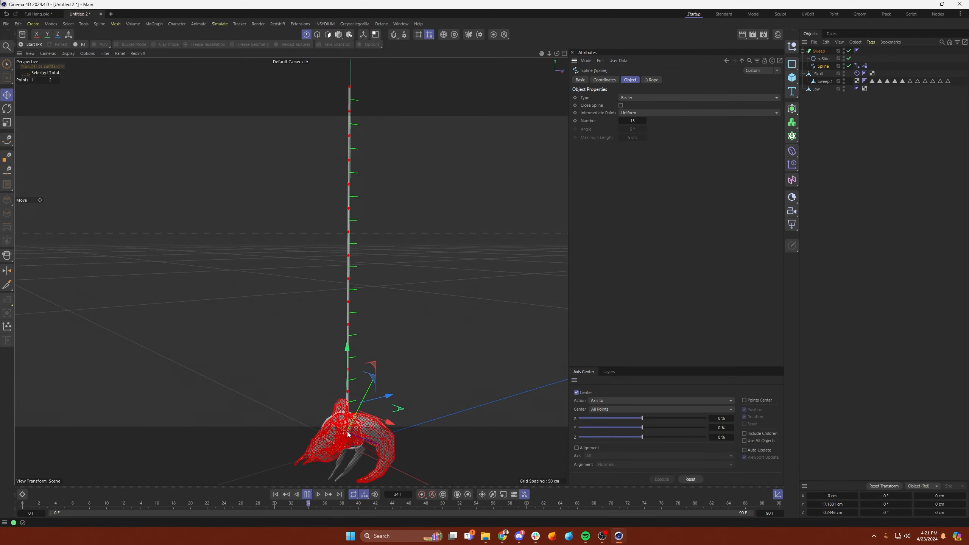
pyautogui.moveTo(373, 411)
pyautogui.keyDown('alt'); pyautogui.mouseDown()
pyautogui.moveTo(373, 359)
pyautogui.moveTo(370, 393)
pyautogui.mouseUp(); pyautogui.keyUp('alt')
pyautogui.keyDown('alt'); pyautogui.moveTo(367, 322); pyautogui.dragTo(324, 318); pyautogui.keyUp('alt')
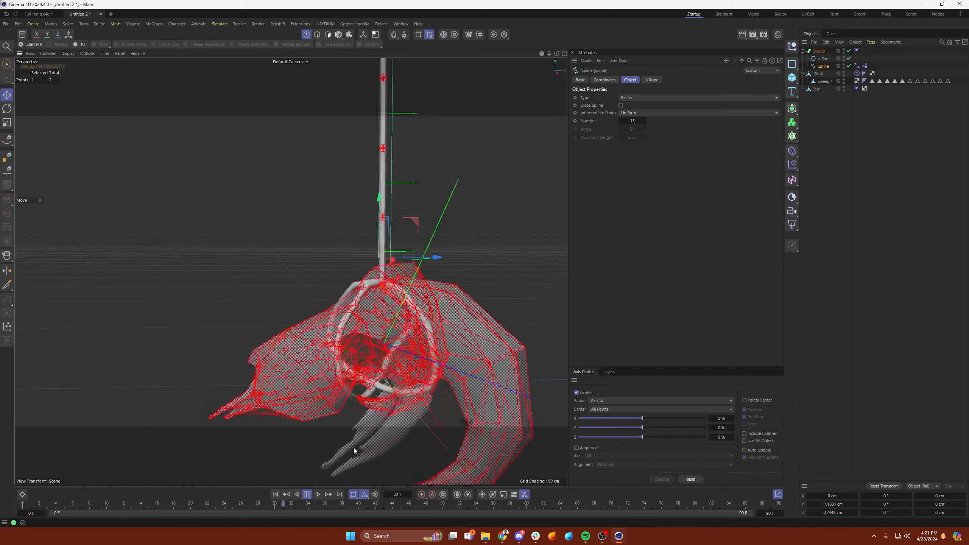
pyautogui.click(308, 495)
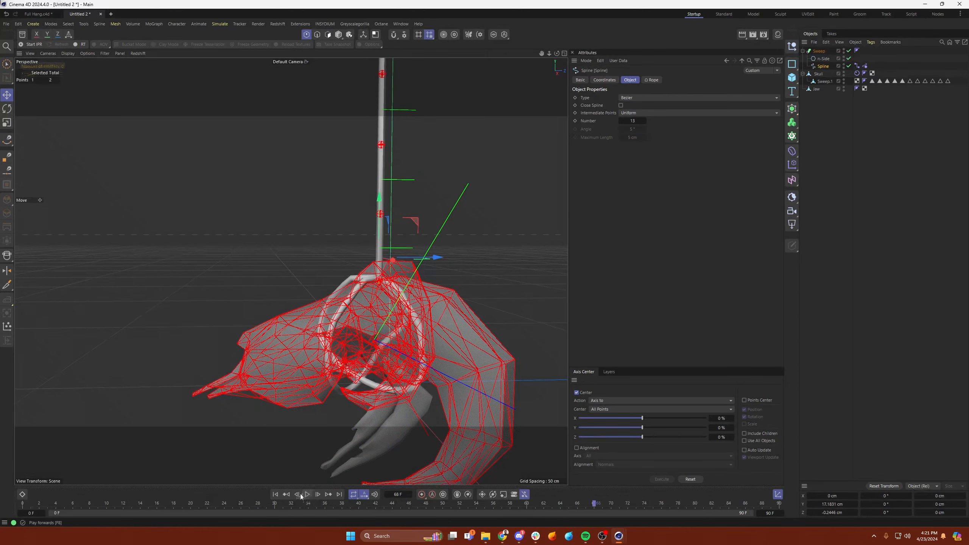
pyautogui.click(276, 495)
# - Set Bendiness on the spline's Rope tag to 0.1 and play the simulation
pyautogui.click(858, 66)
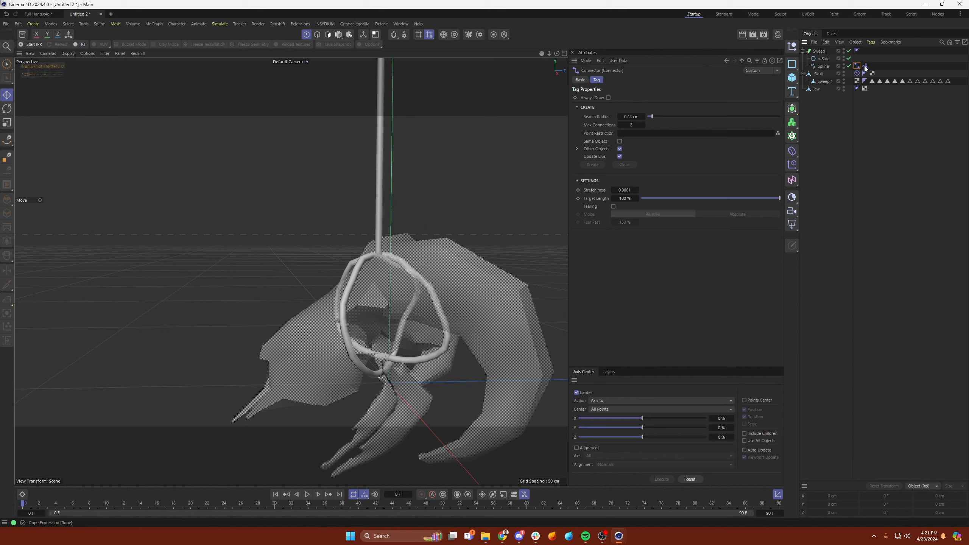
pyautogui.click(865, 66)
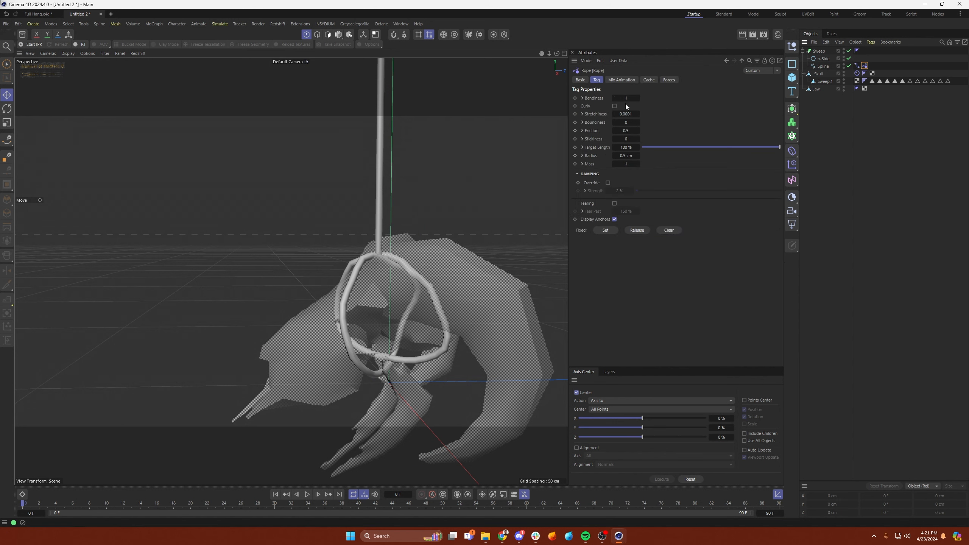
pyautogui.click(626, 99)
pyautogui.click(307, 495)
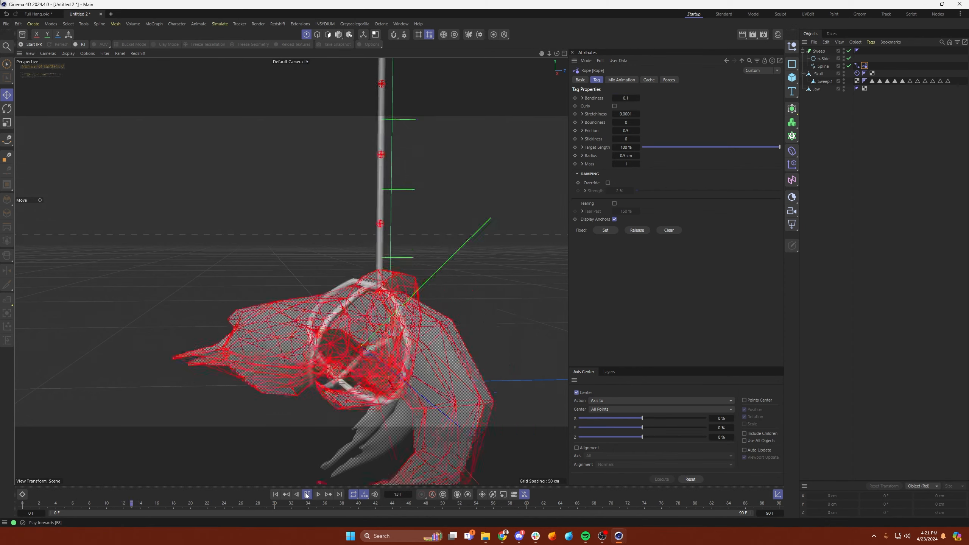
# - Set the project's simulation Substeps to 40 and replay the simulation from the start to check the hang
pyautogui.click(307, 495)
pyautogui.click(275, 495)
pyautogui.click(822, 120)
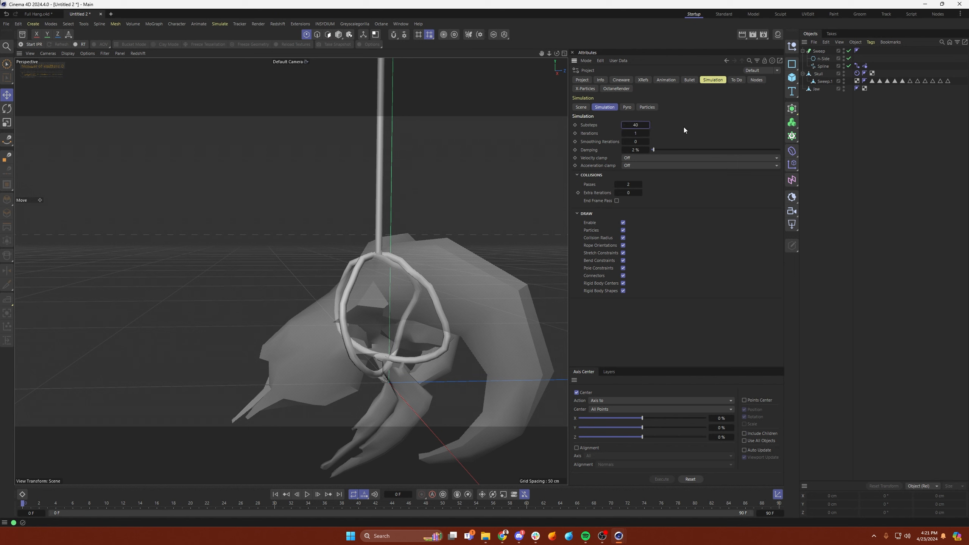
pyautogui.click(307, 495)
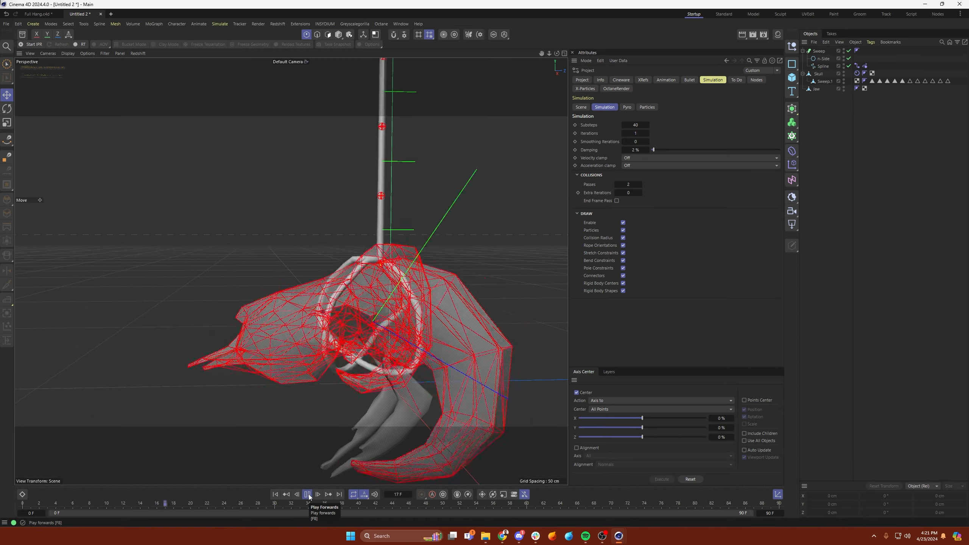
pyautogui.click(307, 495)
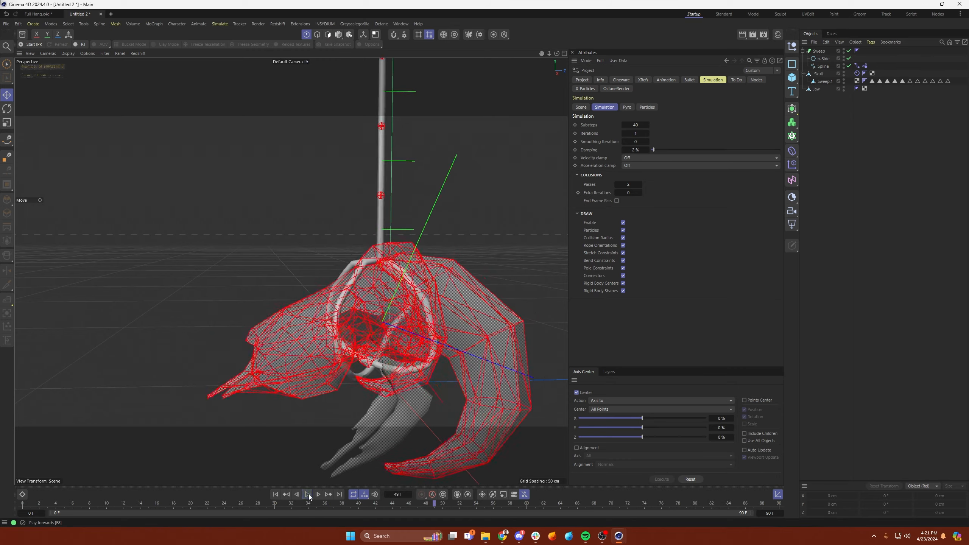
pyautogui.click(275, 495)
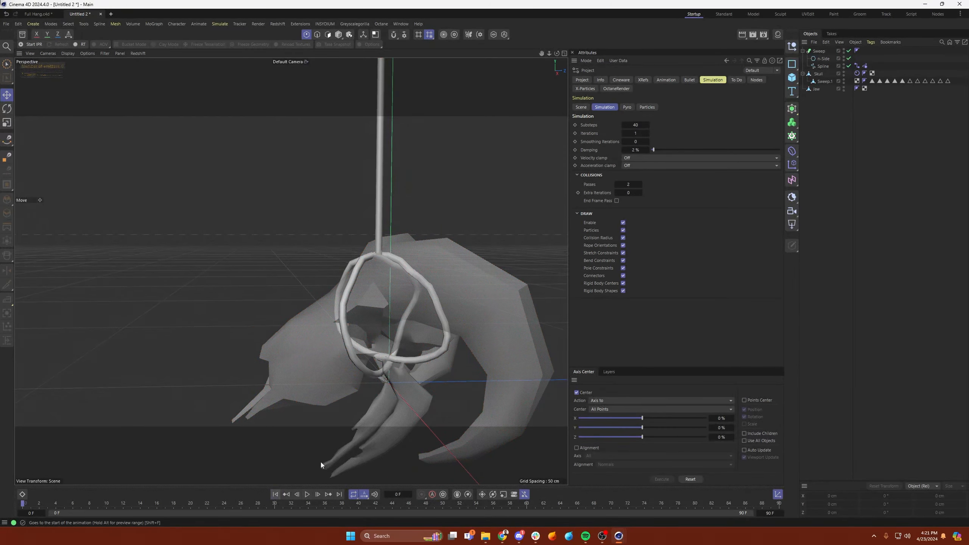
# - Set Bendiness on the spline's Rope tag to 1 and review the spline's Connector and Rope tag settings
pyautogui.click(865, 66)
pyautogui.click(854, 120)
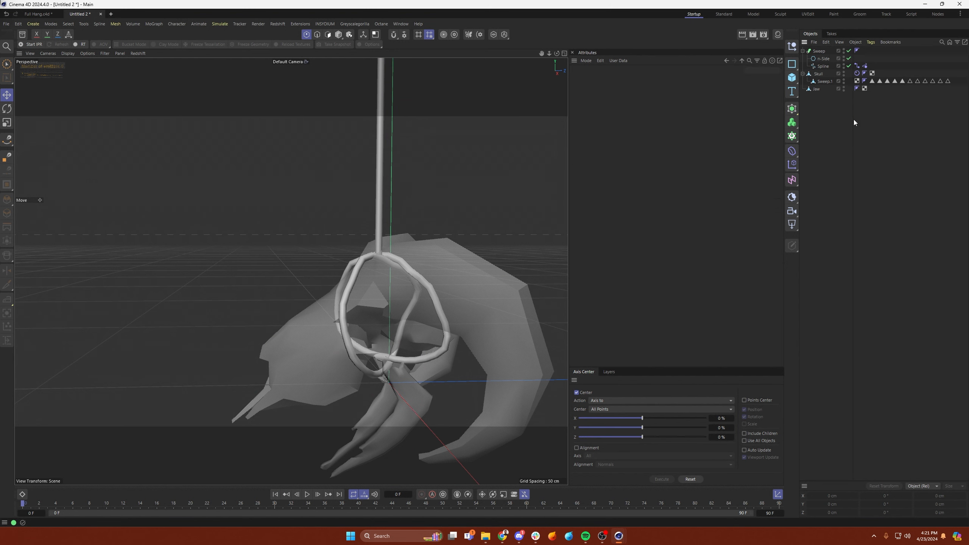
pyautogui.click(858, 66)
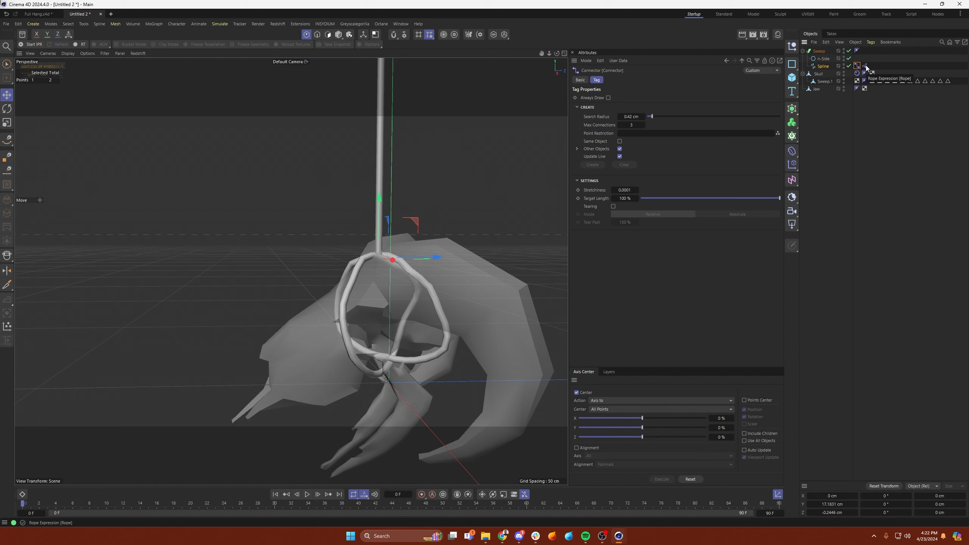
pyautogui.click(865, 66)
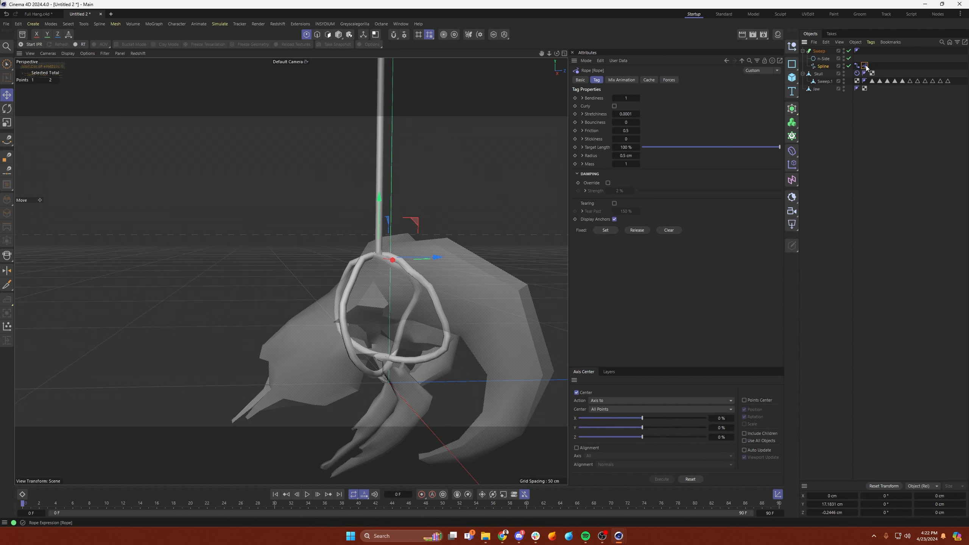
# - Set the project simulation's Damping to 12% and Iterations to 2, and test the result with a short playback
pyautogui.click(813, 146)
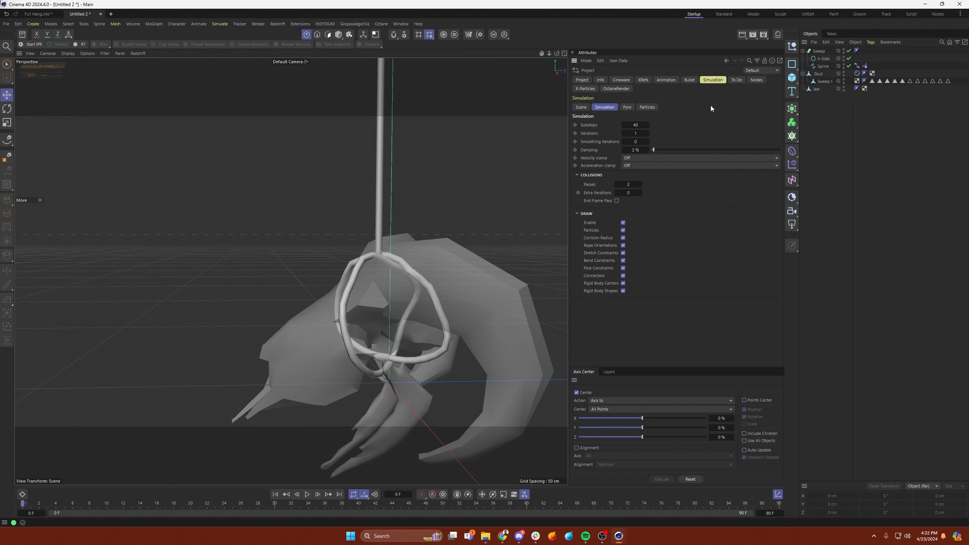
pyautogui.doubleClick(636, 153)
pyautogui.write('12')
pyautogui.press('Return')
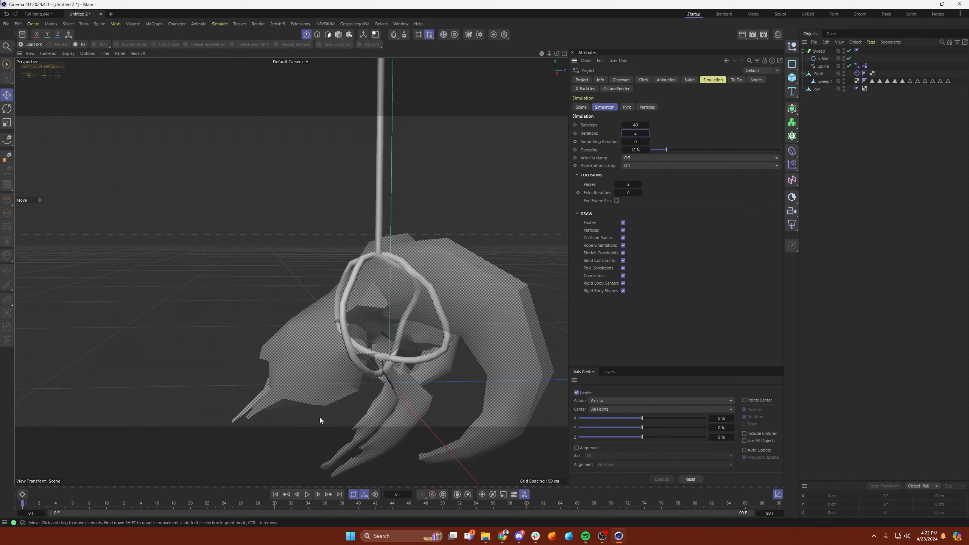
pyautogui.click(307, 494)
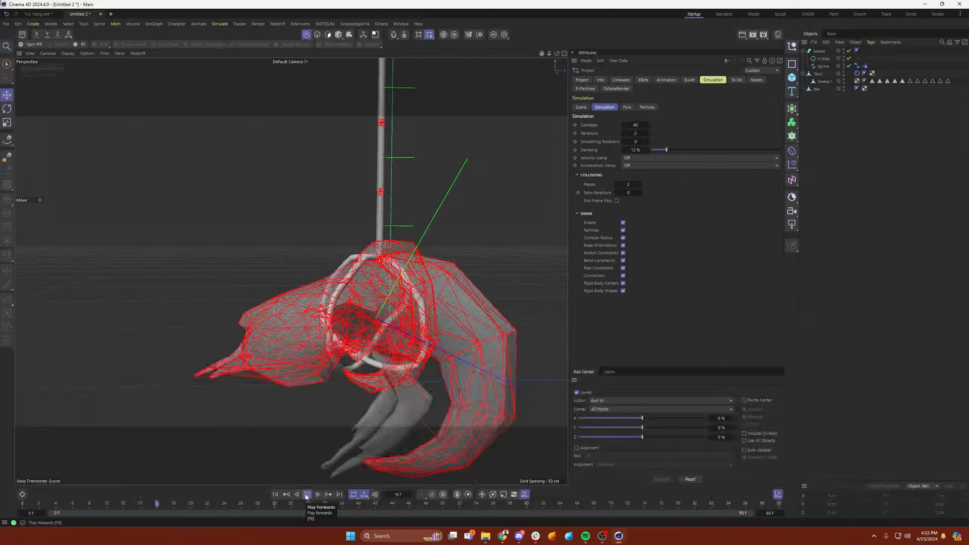
pyautogui.click(307, 494)
pyautogui.click(275, 494)
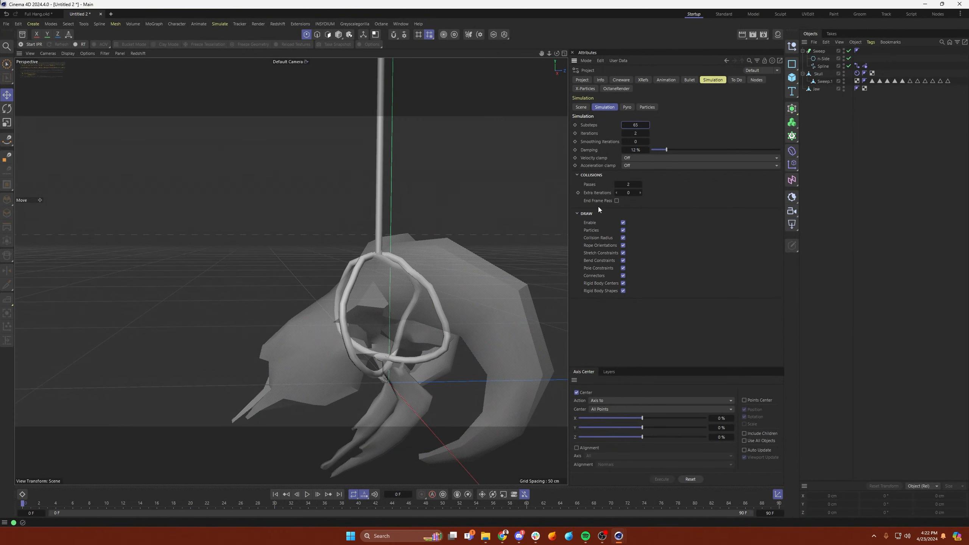
# - Set the simulation Substeps to 65 and replay from the start, viewing the hanging skull from several angles
pyautogui.click(307, 495)
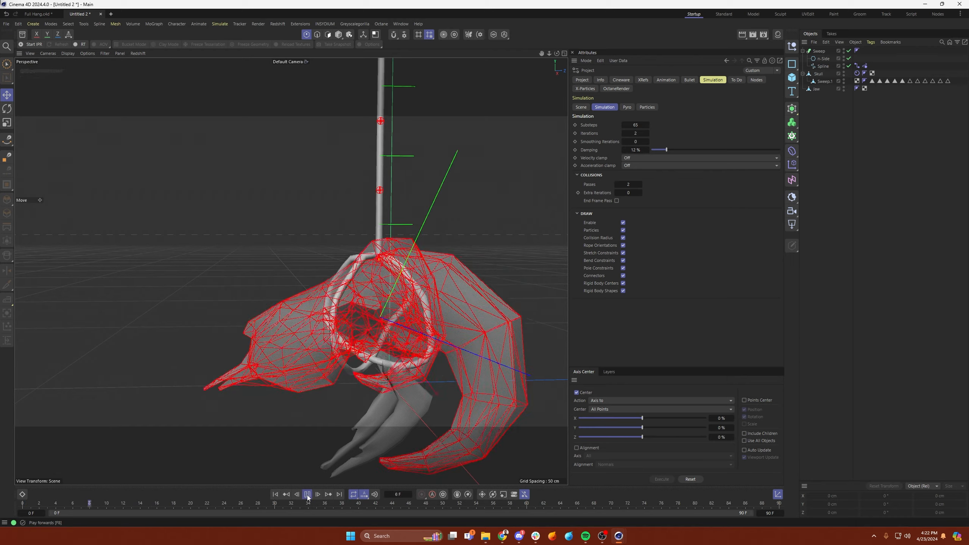
pyautogui.click(308, 498)
pyautogui.click(275, 496)
pyautogui.click(307, 495)
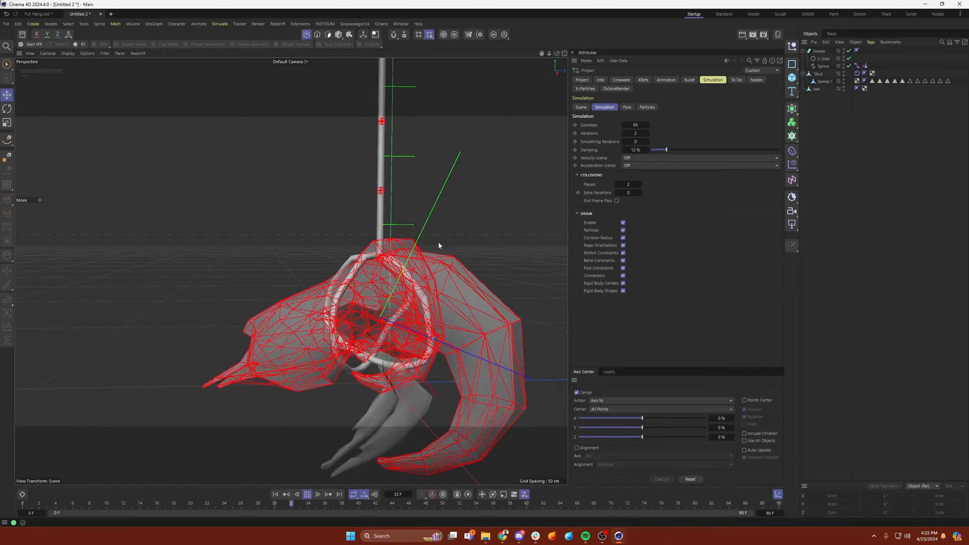
pyautogui.keyDown('alt'); pyautogui.moveTo(473, 298); pyautogui.dragTo(390, 287); pyautogui.keyUp('alt')
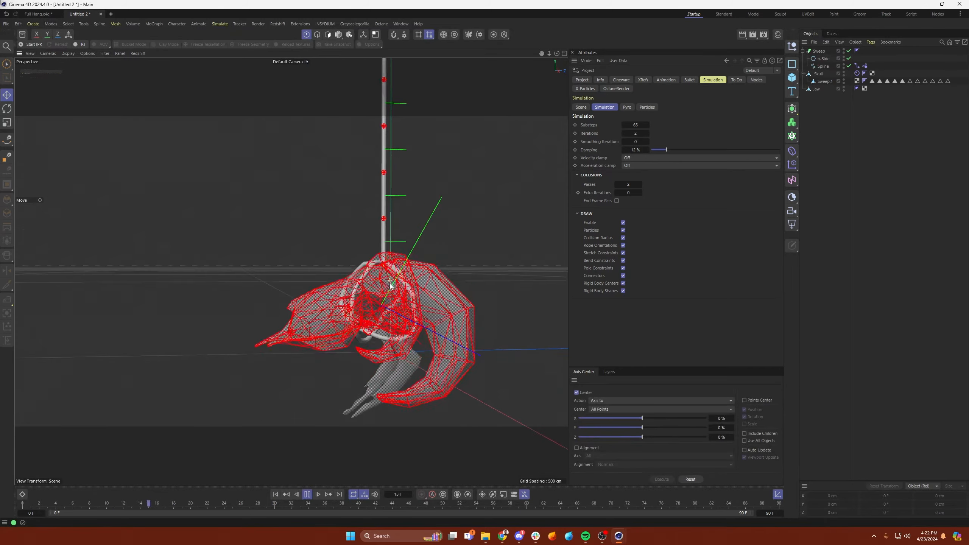
pyautogui.keyDown('alt'); pyautogui.moveTo(392, 272); pyautogui.dragTo(424, 271, button='right'); pyautogui.keyUp('alt')
pyautogui.keyDown('alt'); pyautogui.moveTo(424, 271); pyautogui.dragTo(393, 298); pyautogui.keyUp('alt')
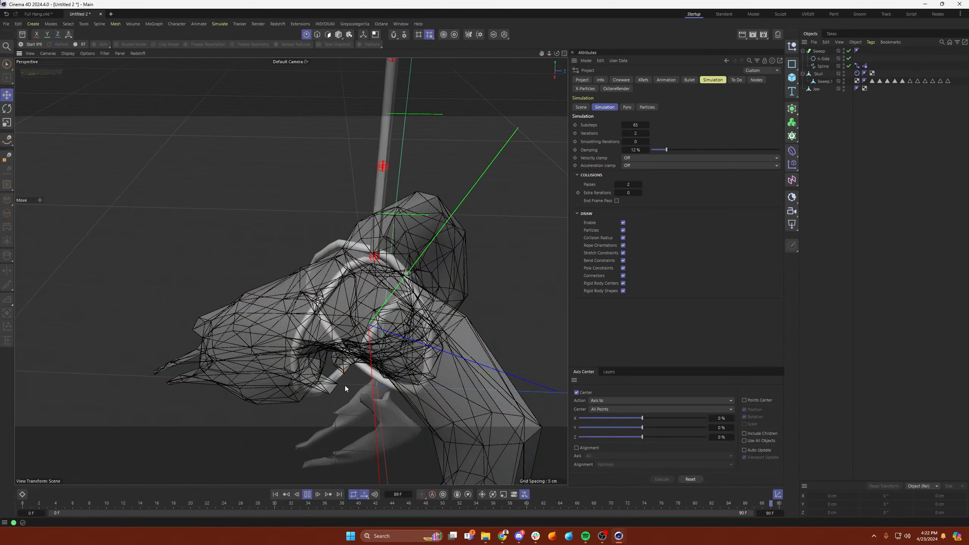
pyautogui.click(307, 495)
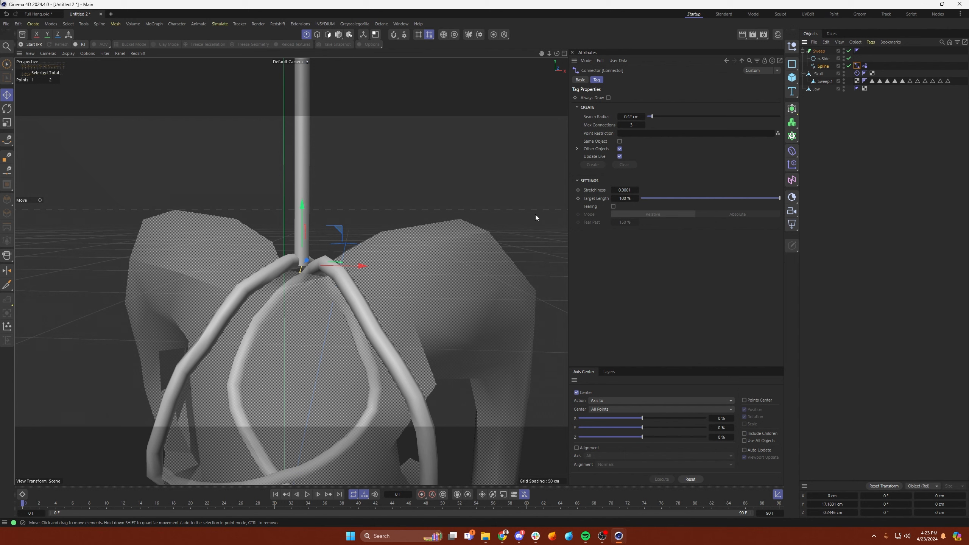
# - Move the rope spline's lower end point to about X 0.02 cm, Y 16.84 cm, and set the Connector's Search Radius to 0.65 cm
pyautogui.moveTo(362, 266); pyautogui.dragTo(361, 267)
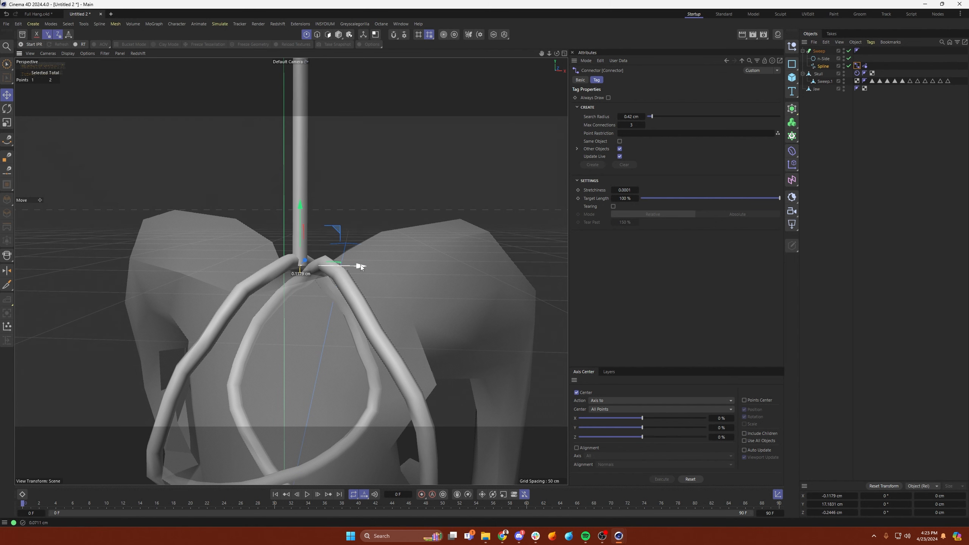
pyautogui.scroll(2, 315, 283)
pyautogui.moveTo(298, 221); pyautogui.dragTo(296, 228)
pyautogui.moveTo(330, 273); pyautogui.dragTo(328, 272)
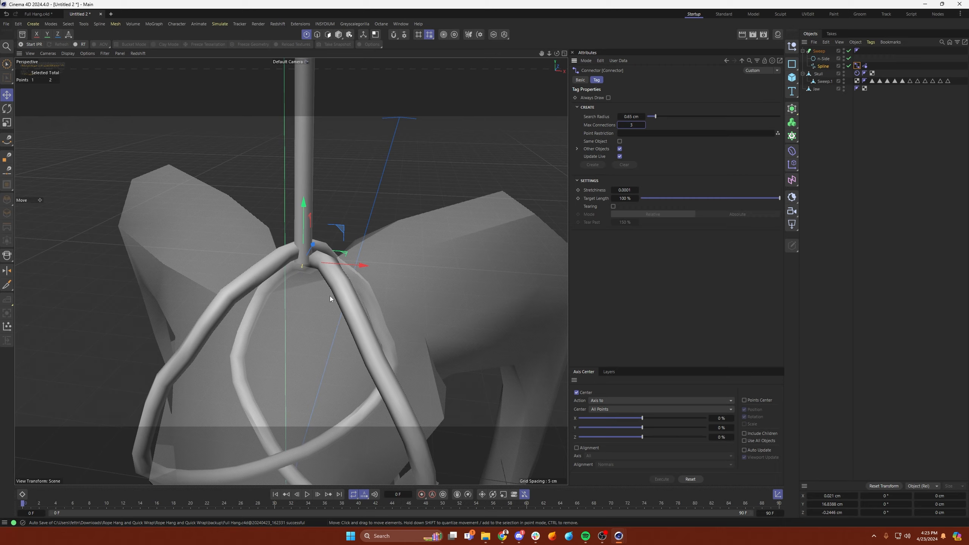
pyautogui.keyDown('alt'); pyautogui.moveTo(321, 288); pyautogui.dragTo(335, 269); pyautogui.keyUp('alt')
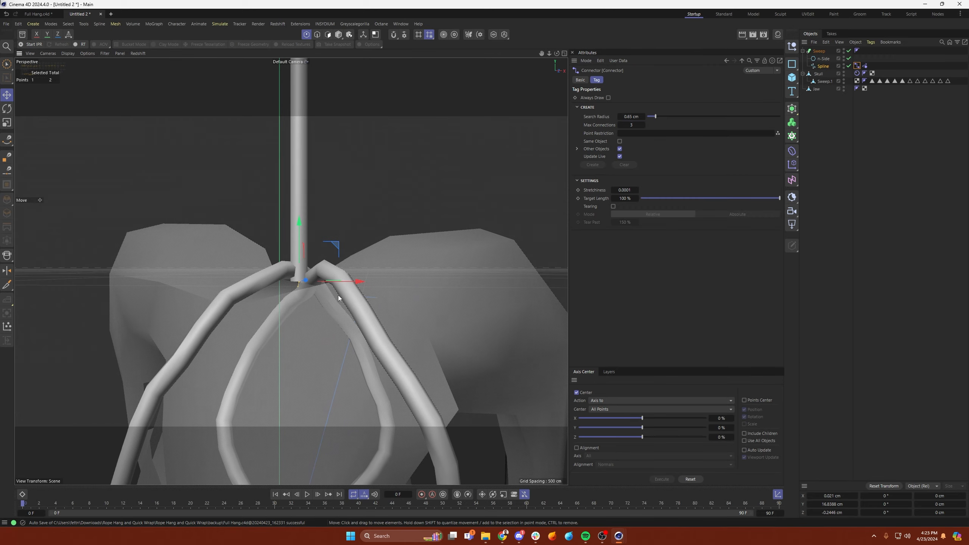
# - Replay the simulation several times from the start and examine the rope's connection to the skull from different angles
pyautogui.click(307, 495)
pyautogui.click(307, 496)
pyautogui.keyDown('alt'); pyautogui.moveTo(347, 336); pyautogui.dragTo(314, 373, button='right'); pyautogui.keyUp('alt')
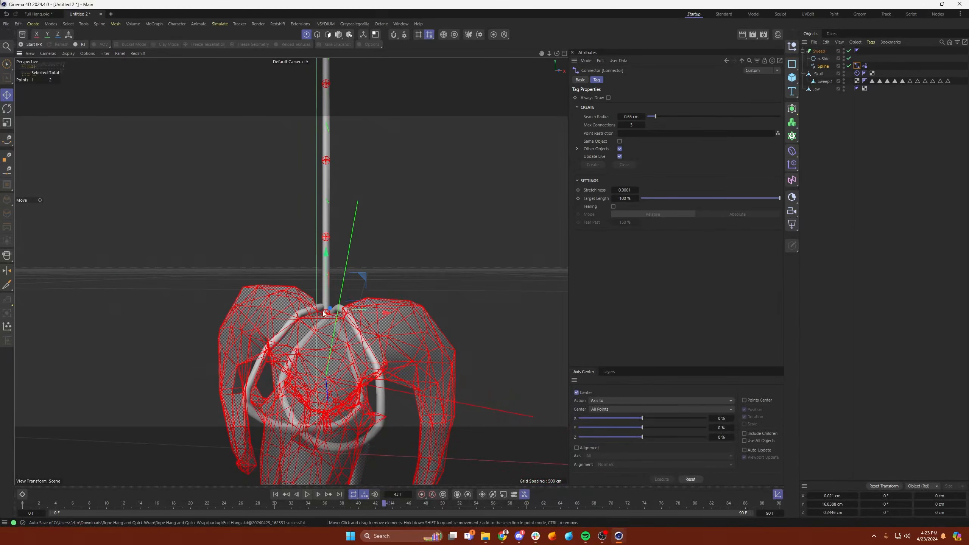
pyautogui.keyDown('alt'); pyautogui.moveTo(323, 349); pyautogui.dragTo(337, 352); pyautogui.keyUp('alt')
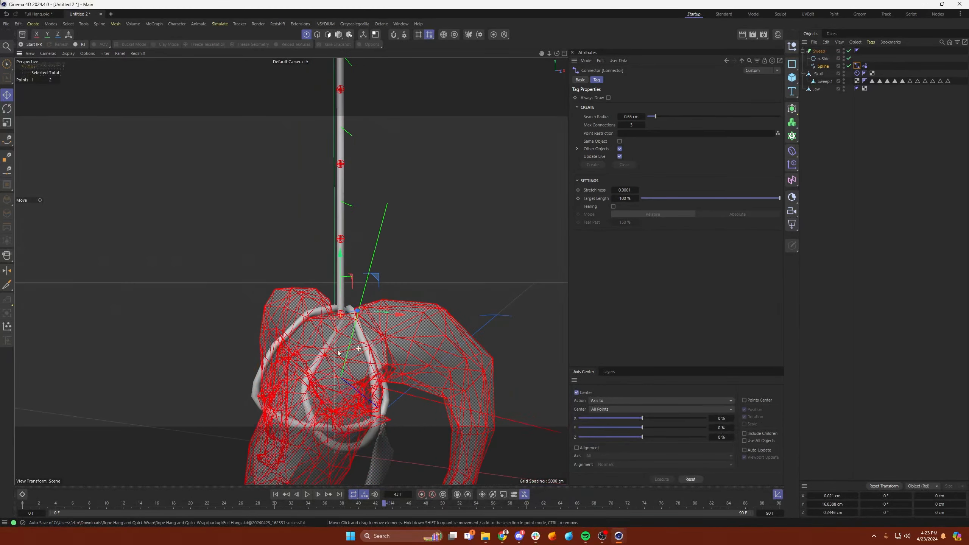
pyautogui.click(307, 495)
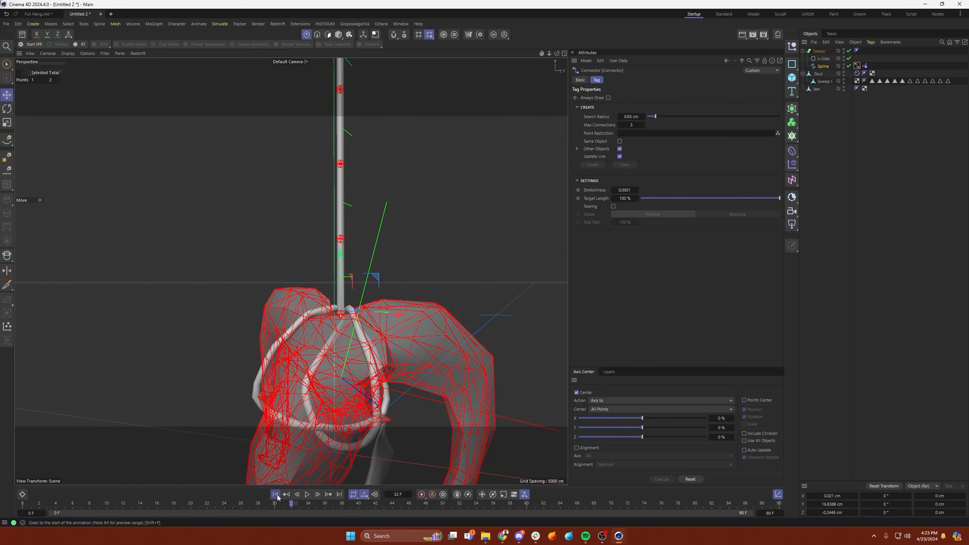
pyautogui.click(276, 495)
pyautogui.click(308, 495)
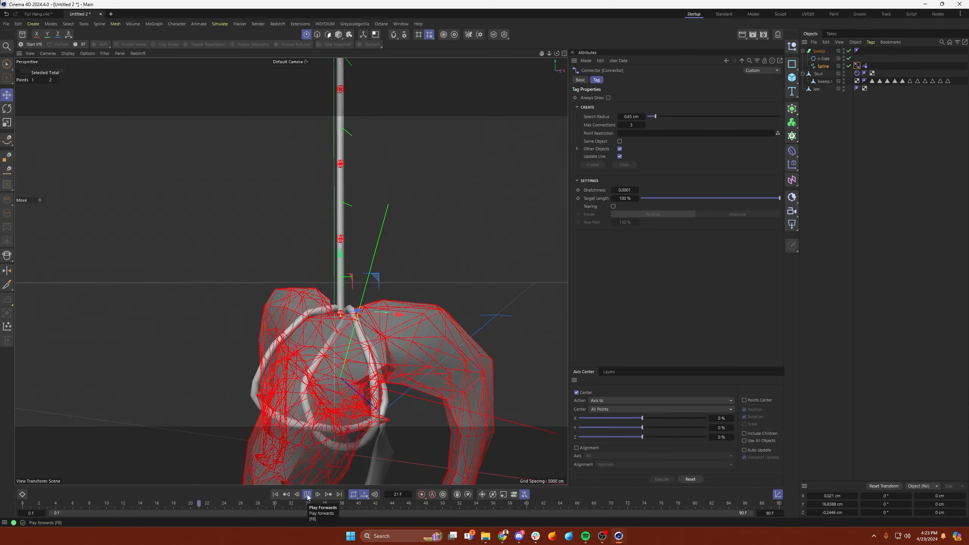
pyautogui.scroll(-3, 324, 373)
pyautogui.keyDown('alt'); pyautogui.moveTo(317, 389); pyautogui.dragTo(331, 385); pyautogui.keyUp('alt')
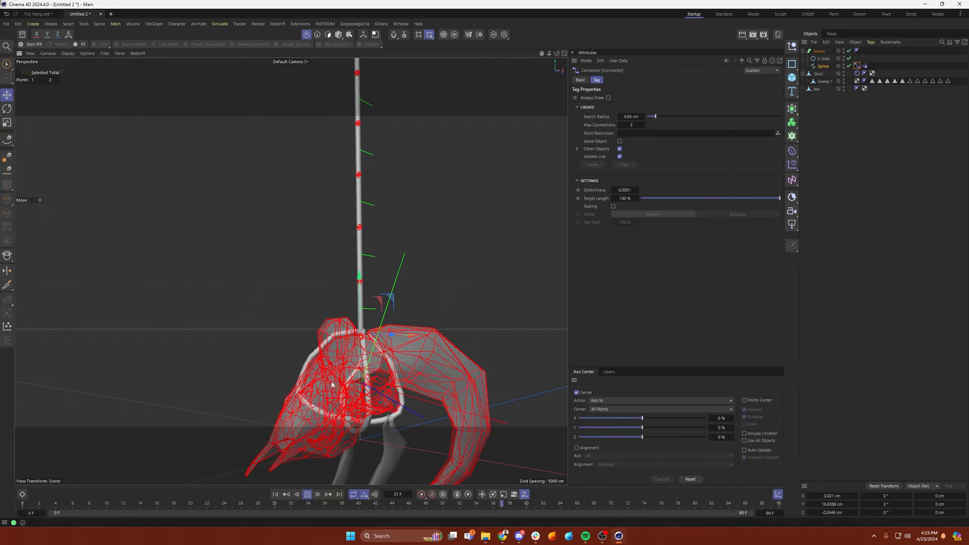
pyautogui.click(826, 244)
pyautogui.click(276, 496)
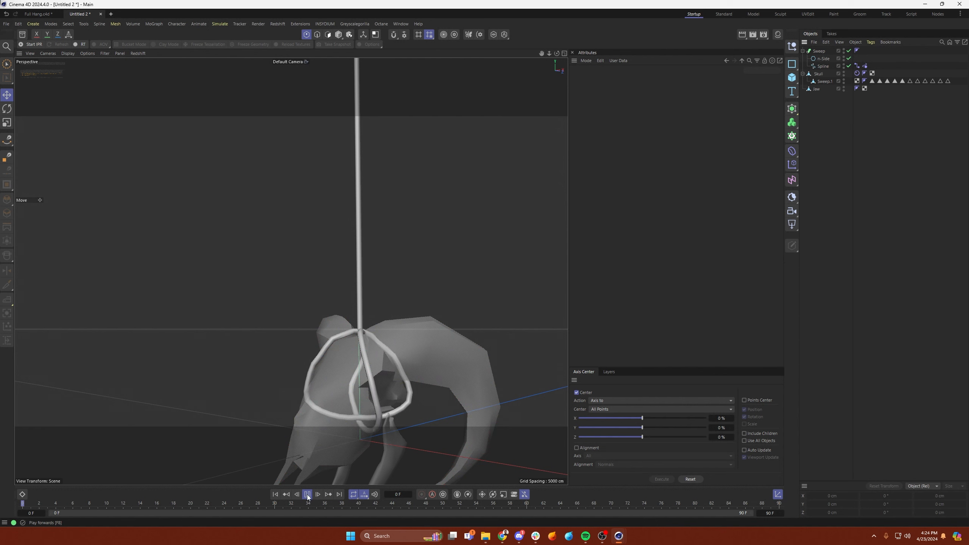
pyautogui.click(276, 495)
# - Add a Wind force and move it along its Z axis until it sits well in front of the skull
pyautogui.click(224, 24)
pyautogui.moveTo(261, 38)
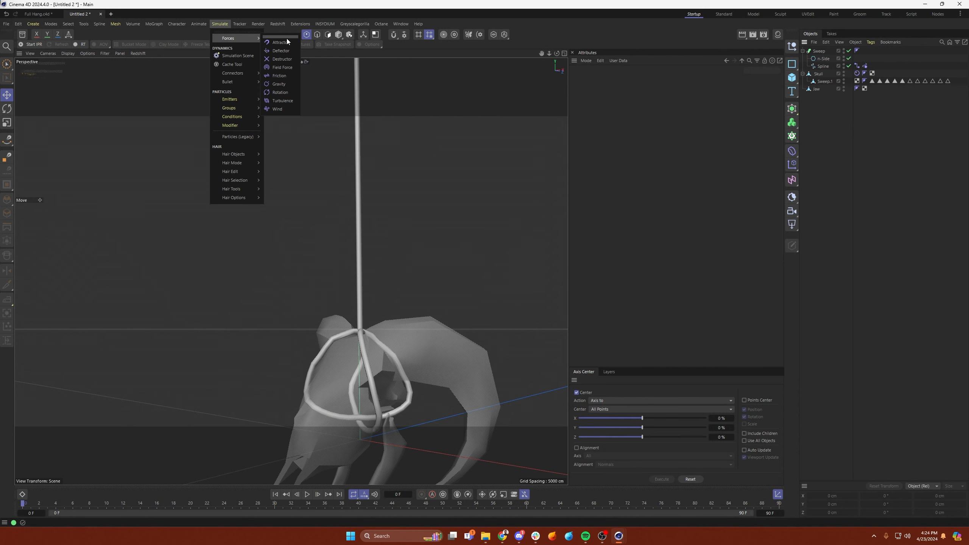
pyautogui.click(278, 109)
pyautogui.keyDown('alt'); pyautogui.moveTo(441, 315); pyautogui.dragTo(366, 381); pyautogui.keyUp('alt')
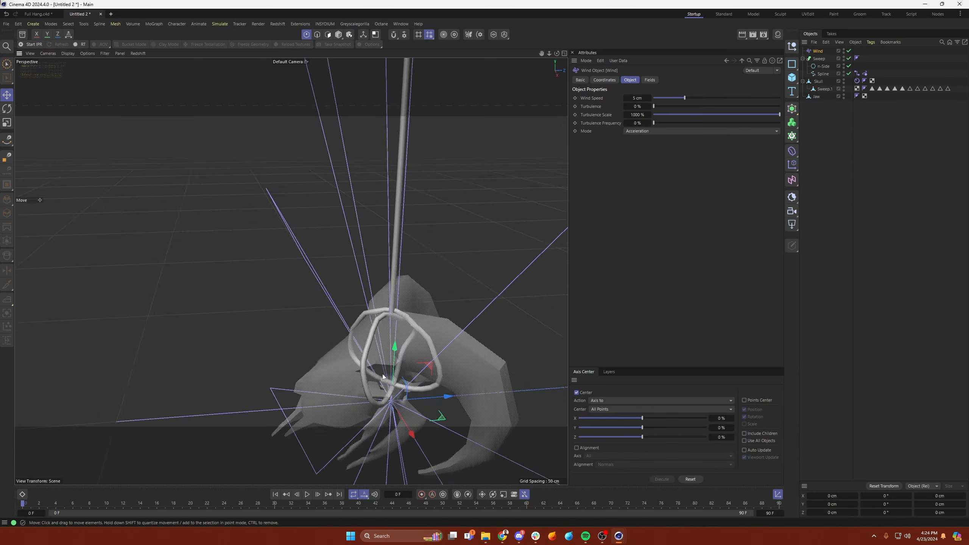
pyautogui.scroll(-5, 451, 376)
pyautogui.moveTo(470, 383); pyautogui.dragTo(172, 384)
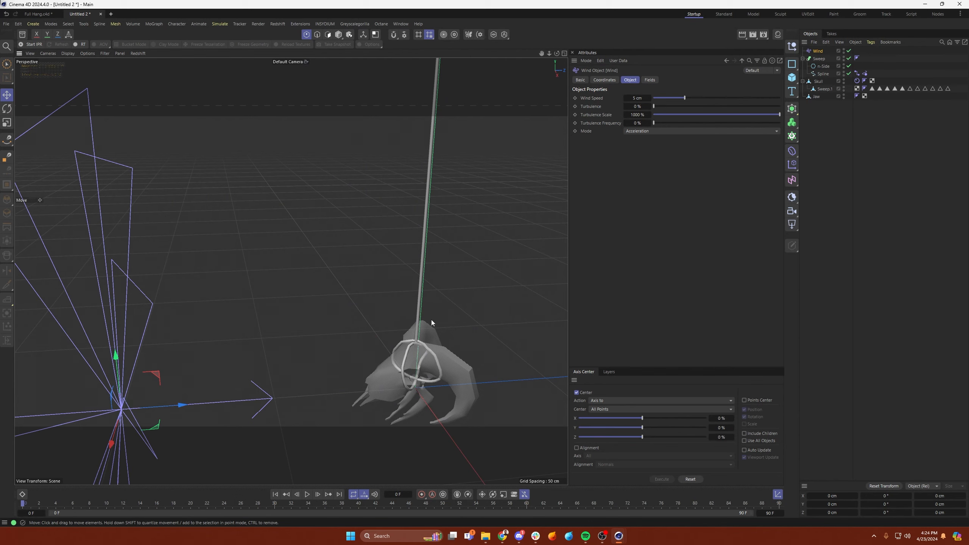
# - Set the Wind object's Wind Speed to 146.8 cm and Turbulence to about 69% while the simulation plays
pyautogui.click(305, 493)
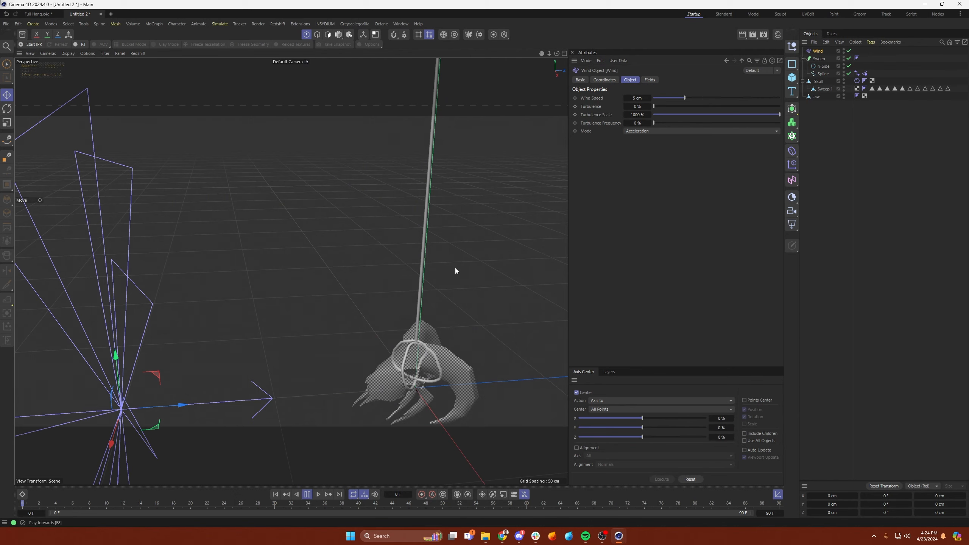
pyautogui.moveTo(685, 99); pyautogui.dragTo(780, 98)
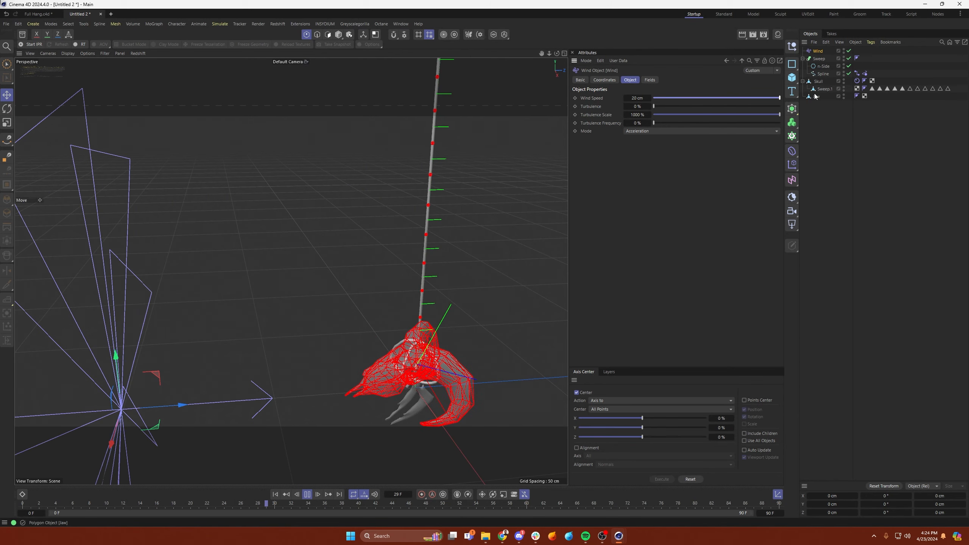
pyautogui.moveTo(650, 98)
pyautogui.mouseDown()
pyautogui.moveTo(649, 51)
pyautogui.moveTo(649, 93)
pyautogui.mouseUp()
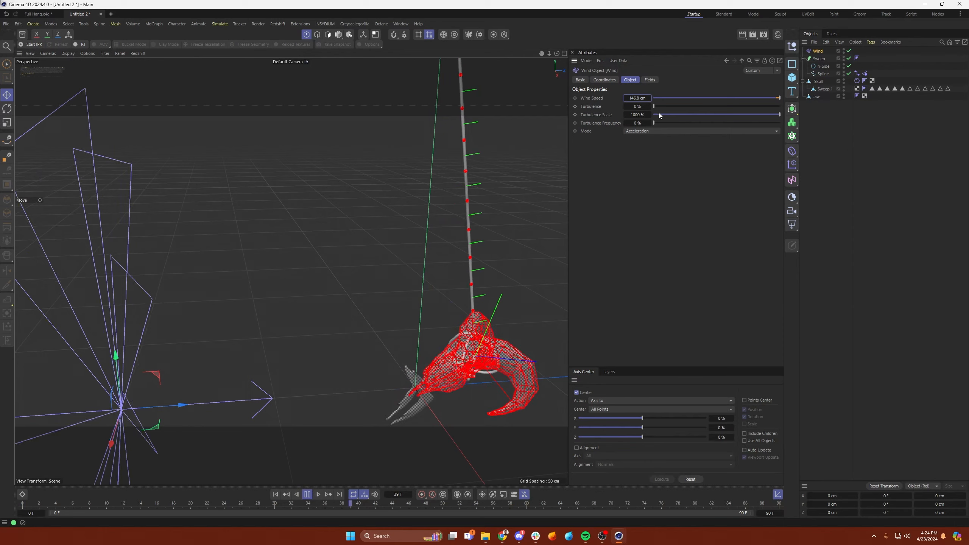
pyautogui.moveTo(665, 106); pyautogui.dragTo(742, 107)
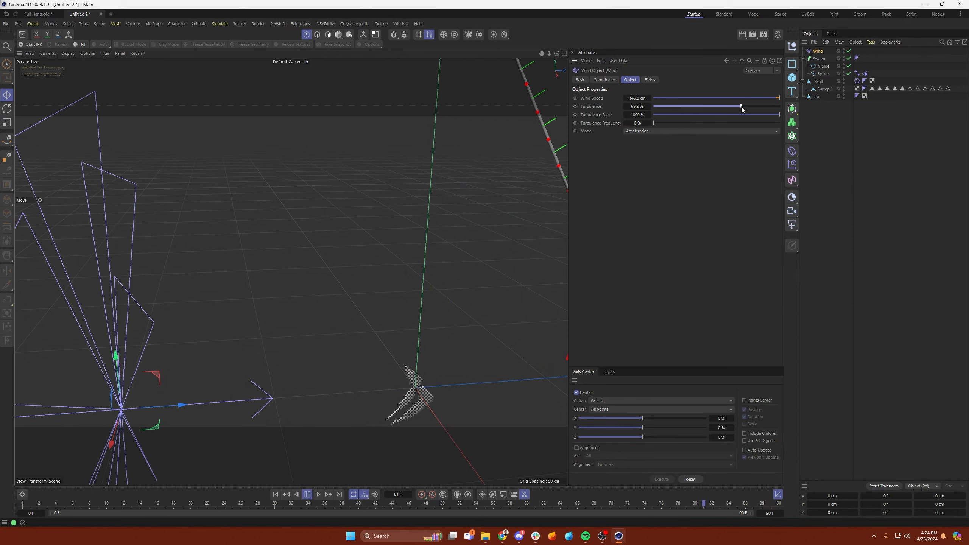
pyautogui.click(835, 178)
# - Extend the animation's end to frame 120 and replay from the start with the whole rope swing in view
pyautogui.click(308, 496)
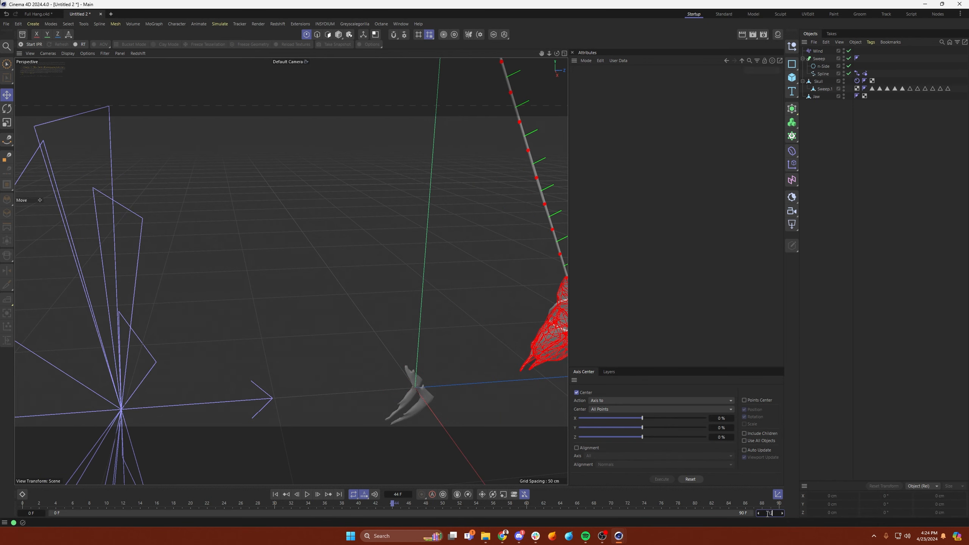
pyautogui.press('Return')
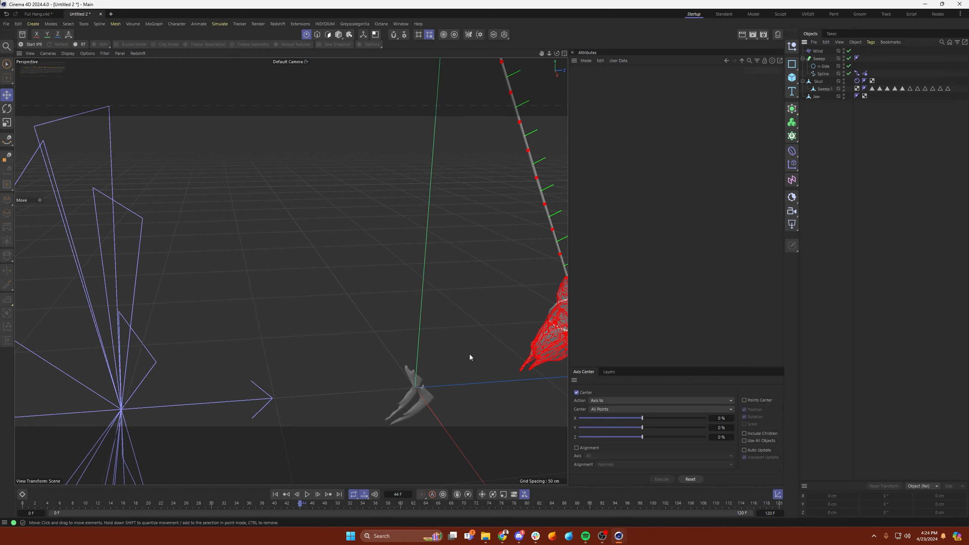
pyautogui.scroll(-4, 471, 357)
pyautogui.keyDown('alt'); pyautogui.moveTo(471, 359); pyautogui.dragTo(406, 372, button='middle'); pyautogui.keyUp('alt')
pyautogui.click(274, 495)
pyautogui.click(307, 494)
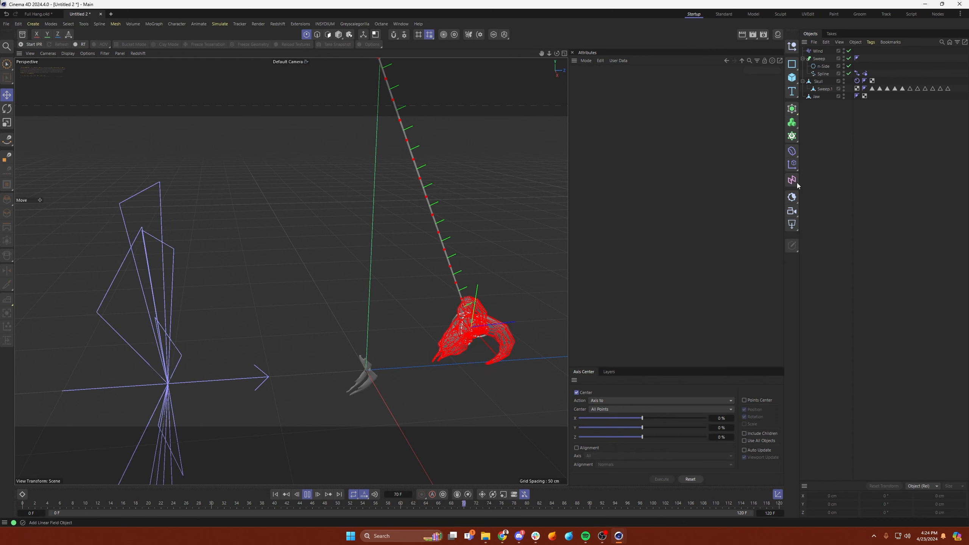
# - Set the Wind's Turbulence Scale to about 397% and Turbulence Frequency to about 59%, and readjust its Wind Speed during playback
pyautogui.click(819, 51)
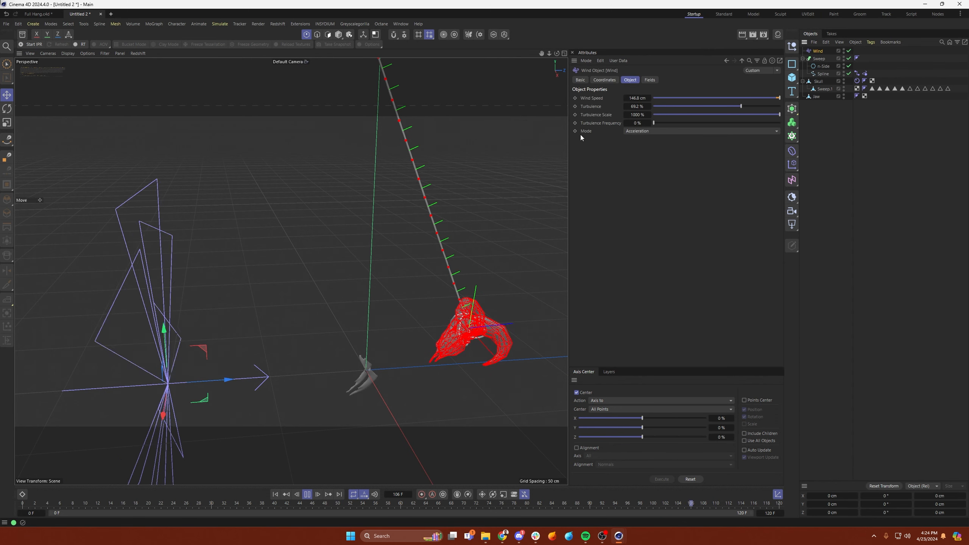
pyautogui.click(704, 115)
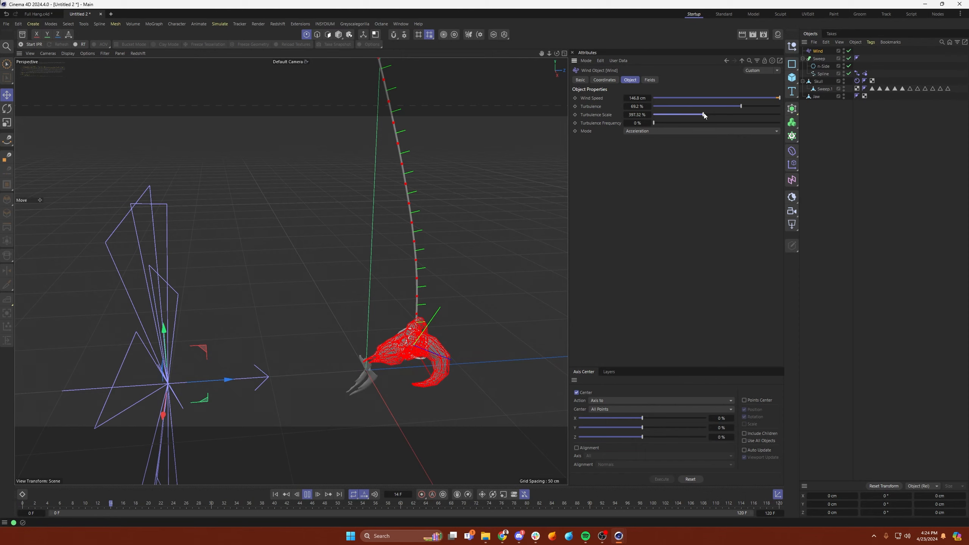
pyautogui.click(705, 123)
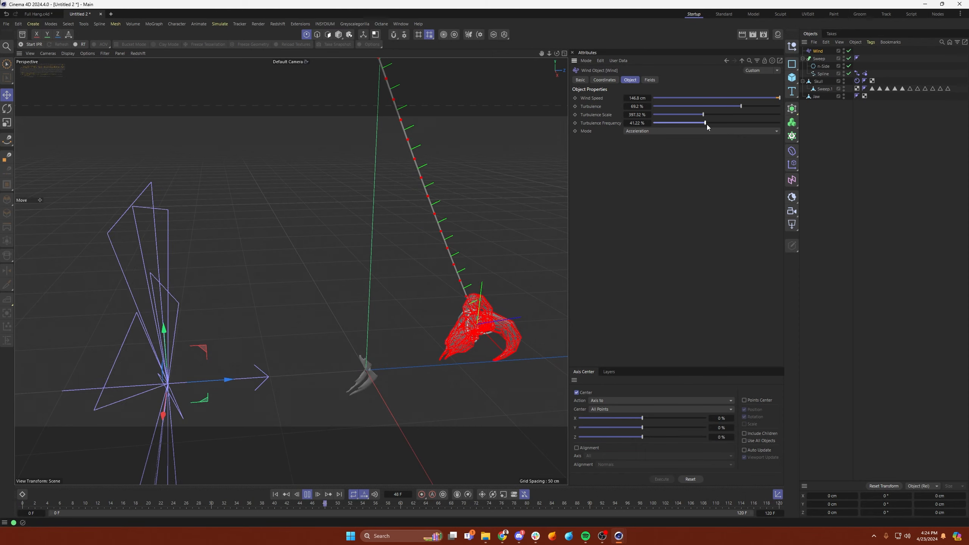
pyautogui.moveTo(706, 124); pyautogui.dragTo(729, 123)
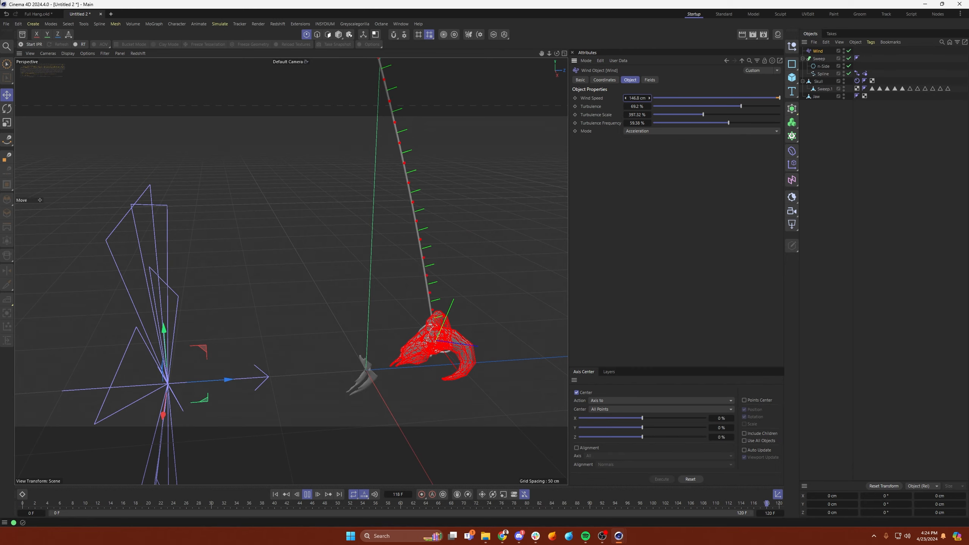
pyautogui.moveTo(631, 98); pyautogui.dragTo(656, 101)
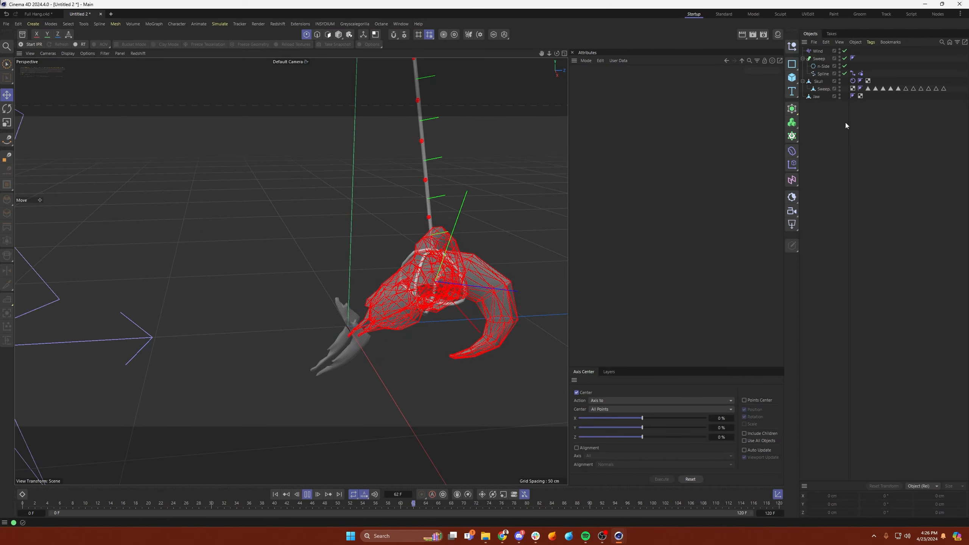
# - Stop the simulation, return to the first frame and examine how the jaw sits beneath the skull and rope
pyautogui.click(854, 81)
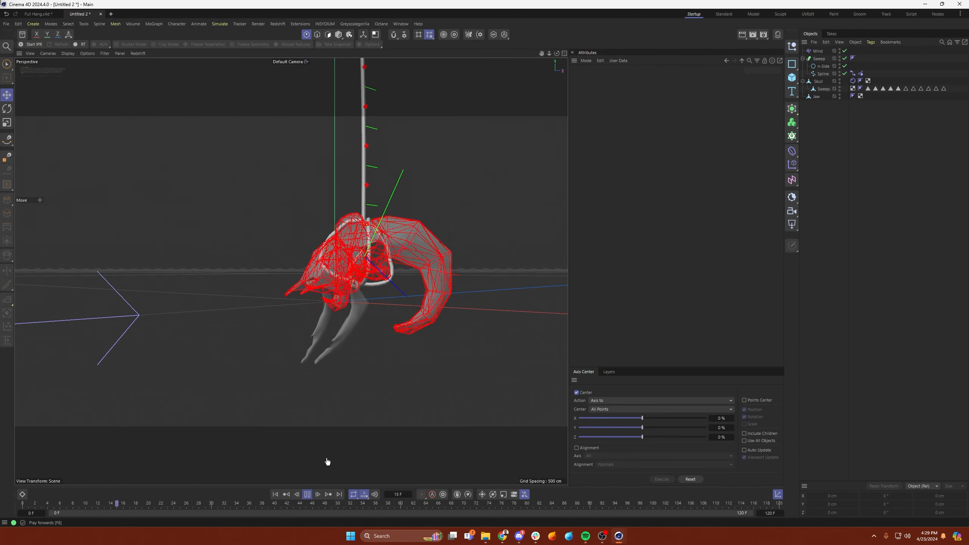
pyautogui.keyDown('alt'); pyautogui.moveTo(400, 238); pyautogui.dragTo(353, 288); pyautogui.keyUp('alt')
pyautogui.scroll(5, 361, 278)
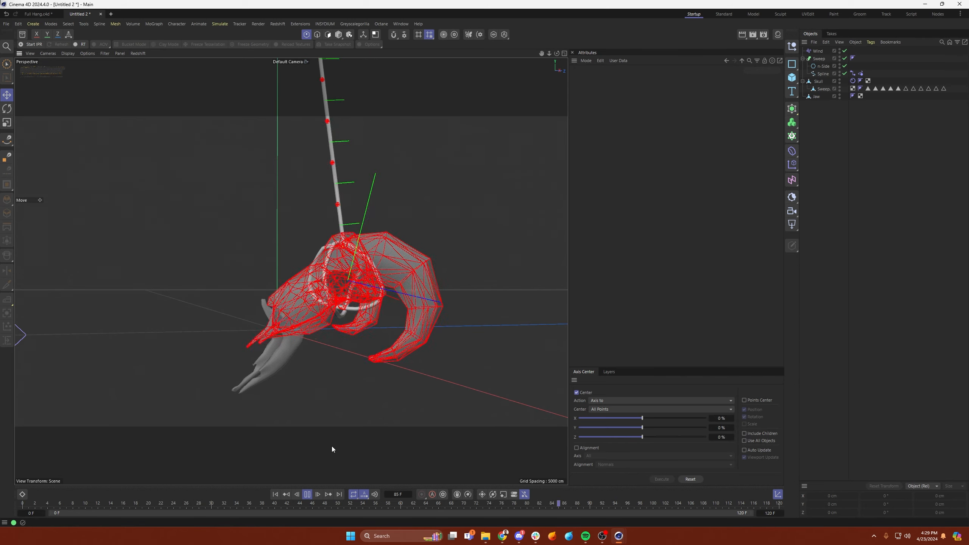
pyautogui.click(307, 494)
pyautogui.click(276, 494)
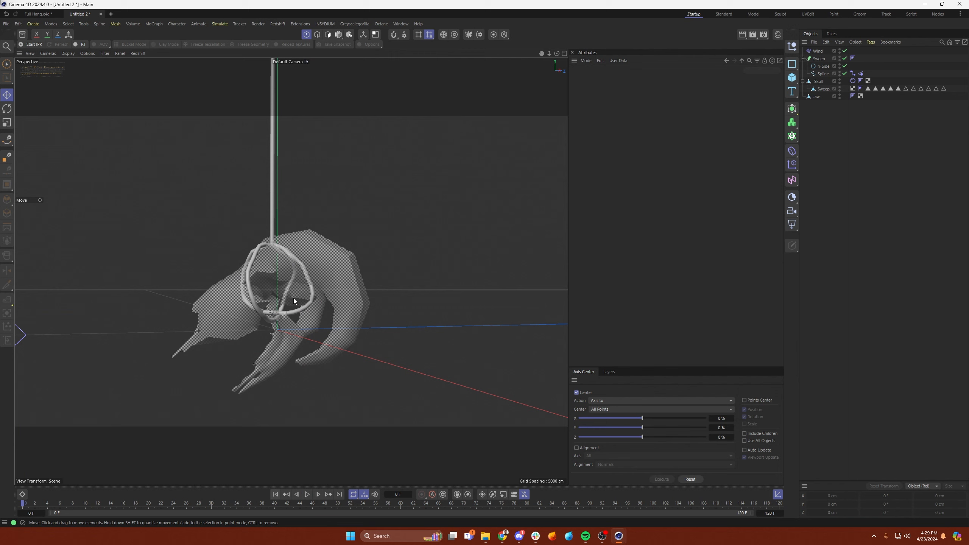
pyautogui.keyDown('alt'); pyautogui.moveTo(266, 317); pyautogui.dragTo(330, 294); pyautogui.keyUp('alt')
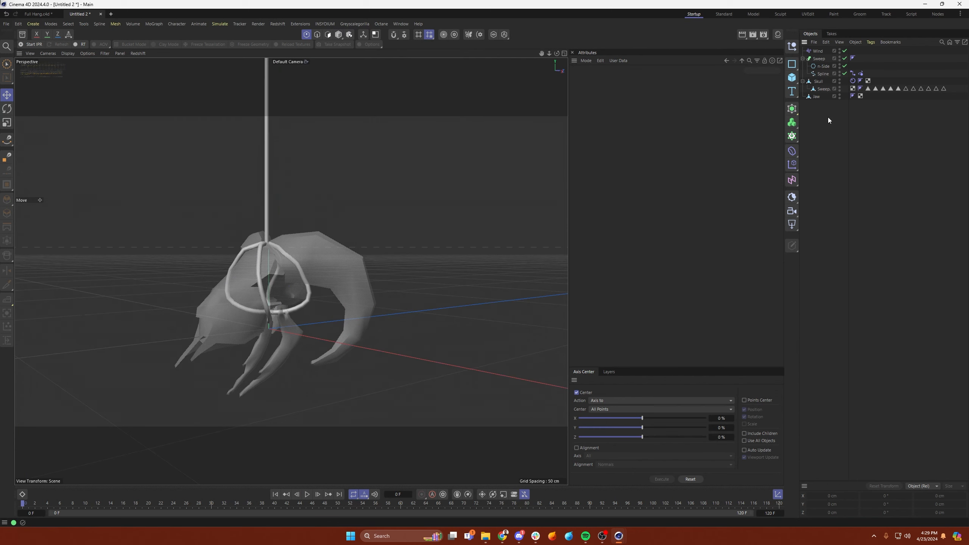
pyautogui.scroll(5, 285, 324)
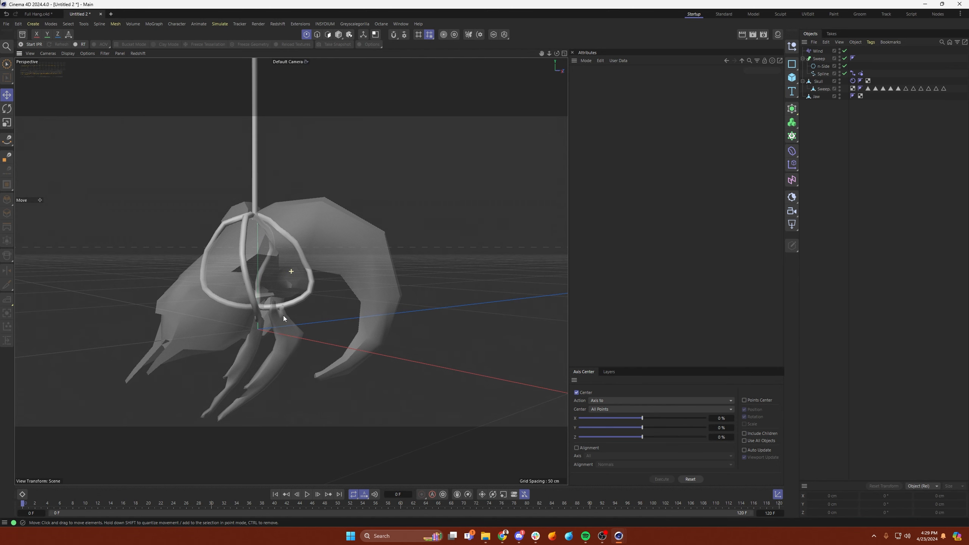
pyautogui.keyDown('alt'); pyautogui.moveTo(259, 314); pyautogui.dragTo(264, 302); pyautogui.keyUp('alt')
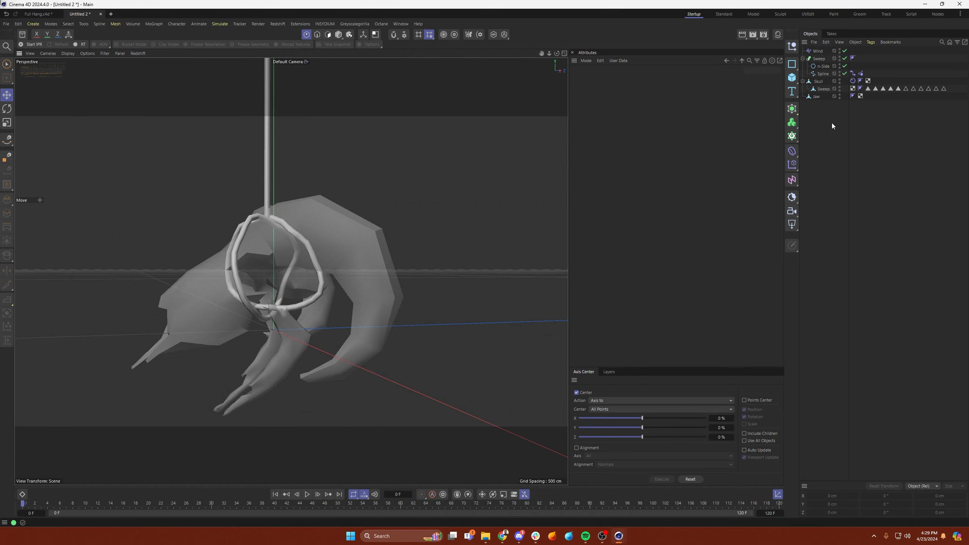
# - Add a Rigid Body simulation tag to the Jaw and collapse the Skull's hierarchy
pyautogui.click(821, 82)
pyautogui.click(817, 97)
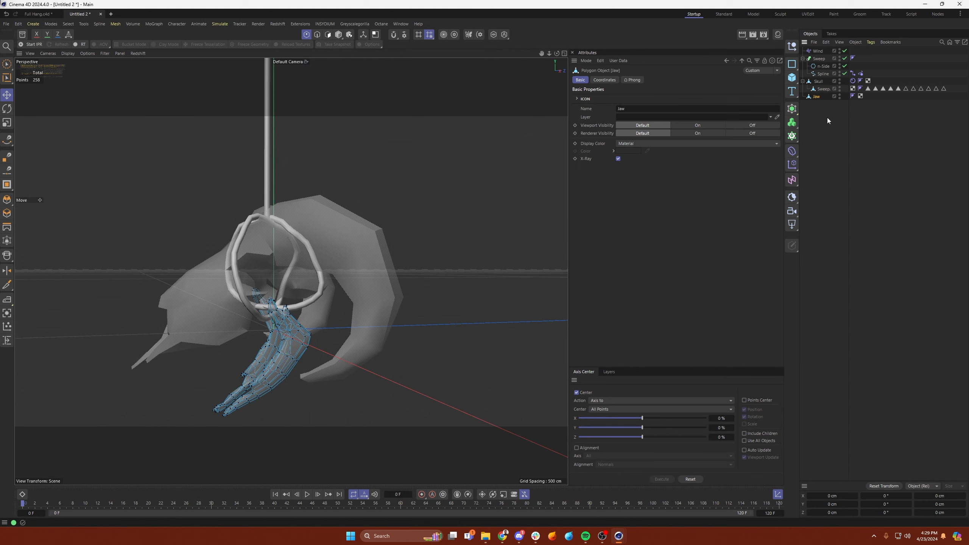
pyautogui.rightClick(816, 98)
pyautogui.moveTo(888, 219)
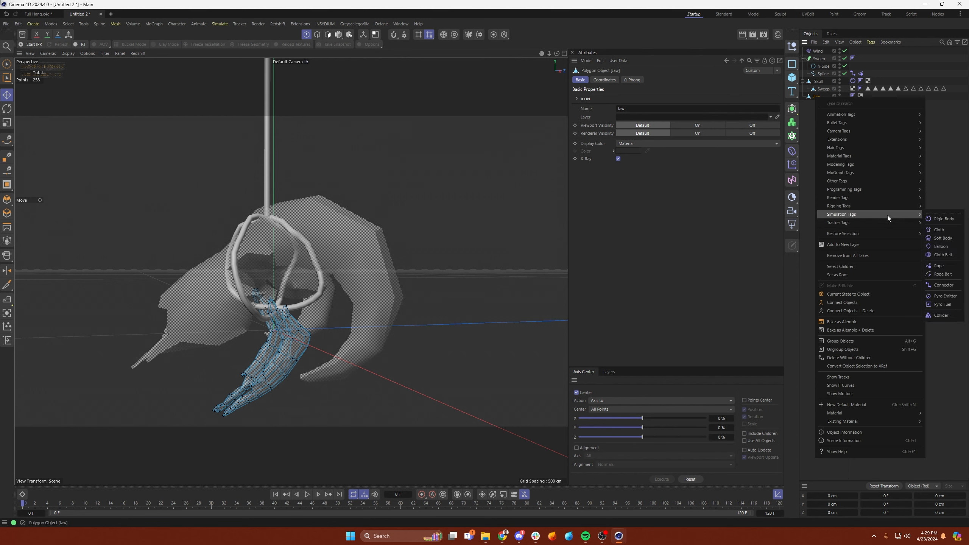
pyautogui.click(944, 219)
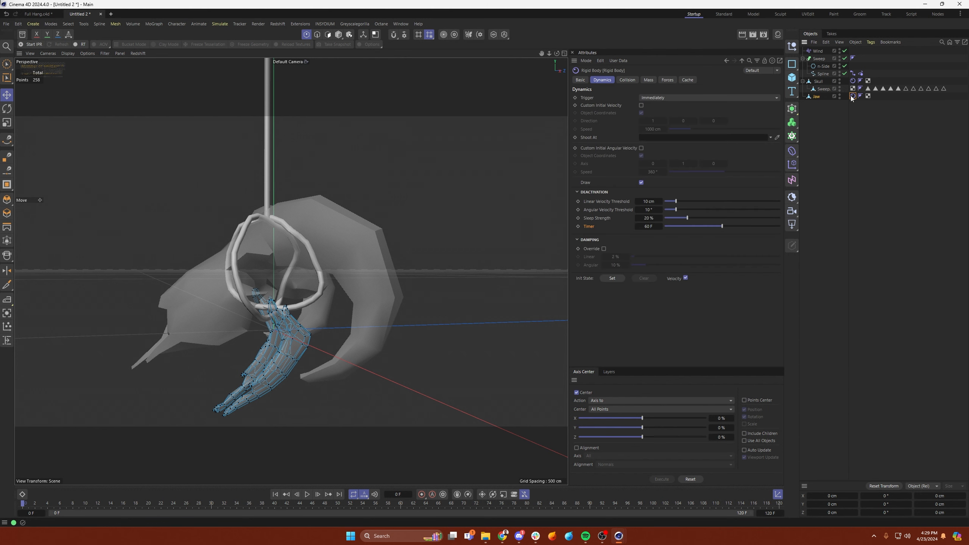
pyautogui.click(803, 81)
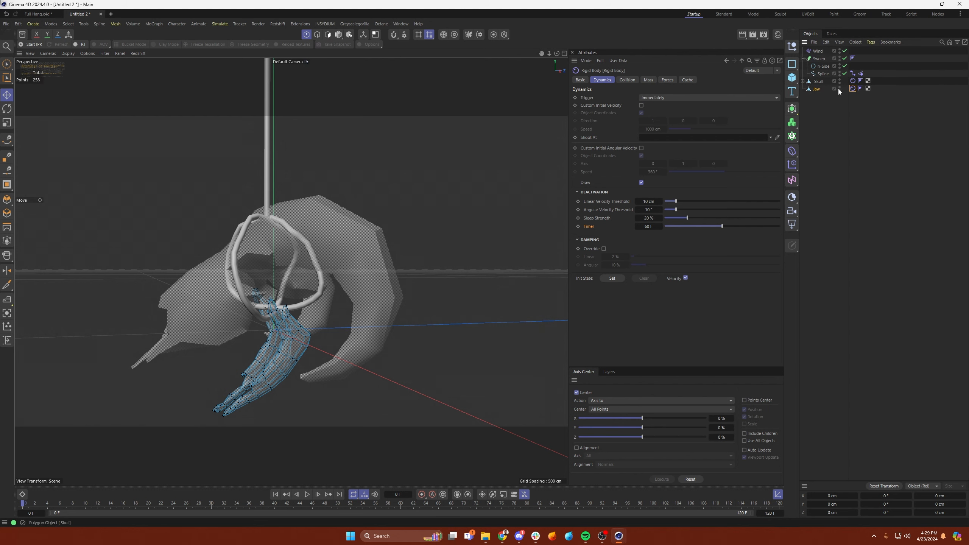
pyautogui.click(832, 170)
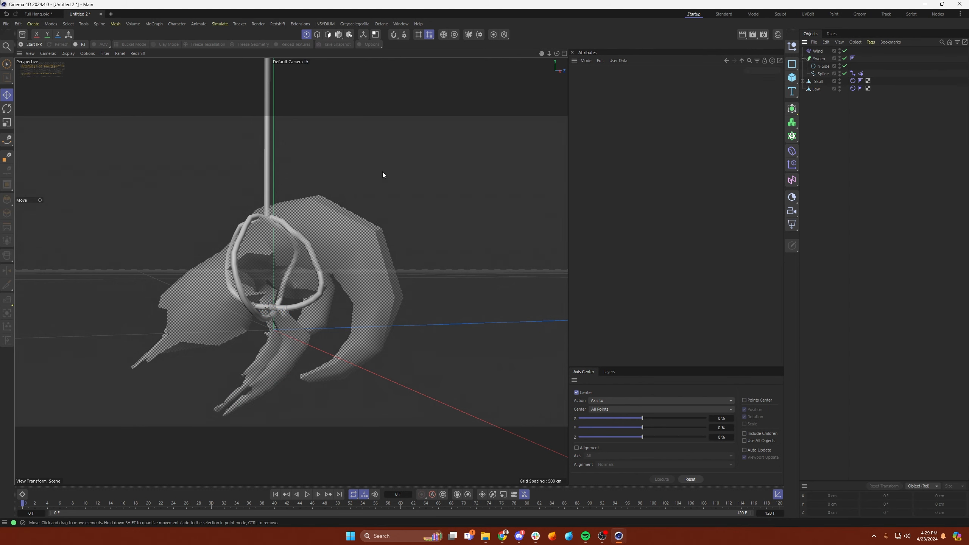
# - Add an Angular connector and place it below the Jaw in the object hierarchy
pyautogui.click(222, 25)
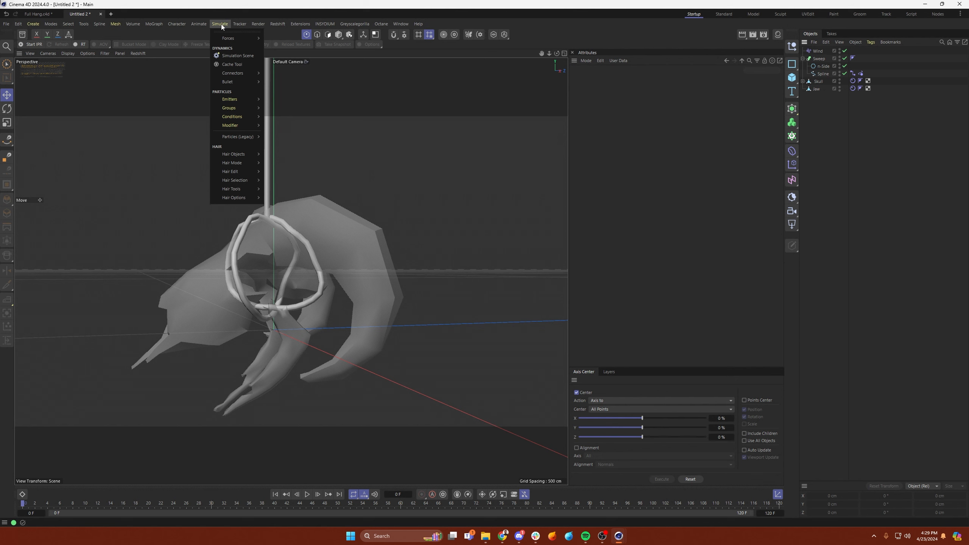
pyautogui.moveTo(243, 73)
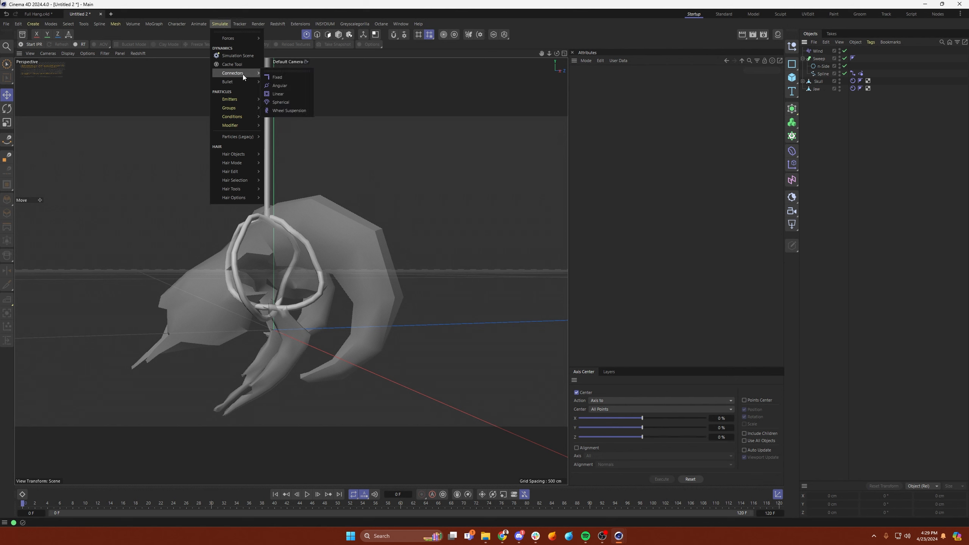
pyautogui.click(290, 87)
pyautogui.click(824, 51)
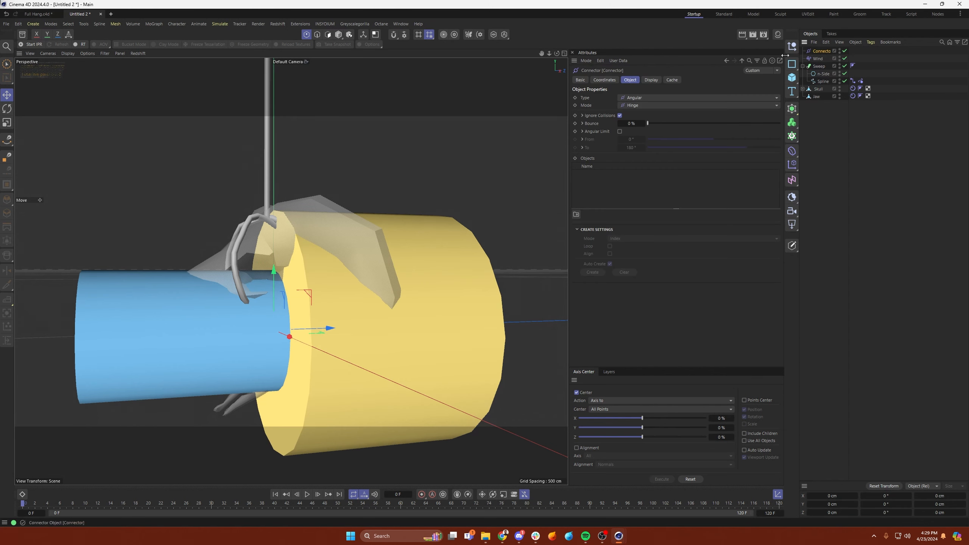
pyautogui.moveTo(817, 55); pyautogui.dragTo(817, 110)
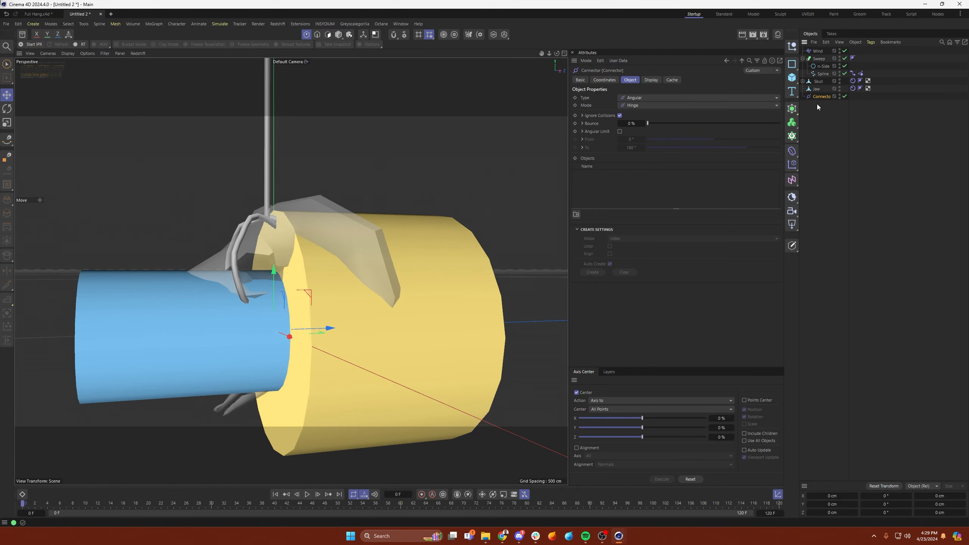
# - Scale the Connector down to roughly the size of the jaw joint and rotate it so its hinge axis runs across the skull
pyautogui.click(7, 122)
pyautogui.moveTo(389, 188); pyautogui.dragTo(180, 296)
pyautogui.press('r')
pyautogui.moveTo(262, 333); pyautogui.dragTo(328, 339)
pyautogui.scroll(5, 340, 335)
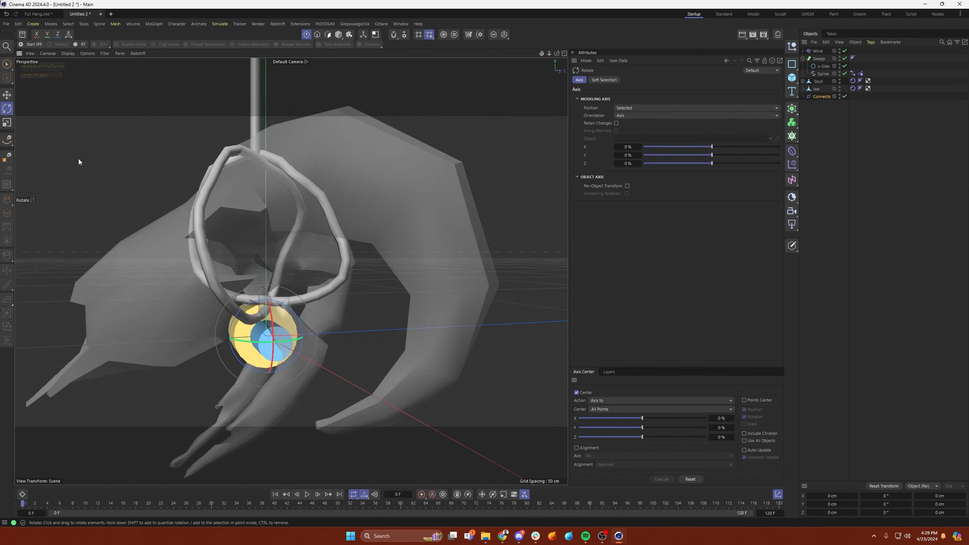
# - Move the Connector to the joint where the jaw meets the skull, checking its placement from several angles
pyautogui.press('e')
pyautogui.moveTo(268, 280); pyautogui.dragTo(368, 288)
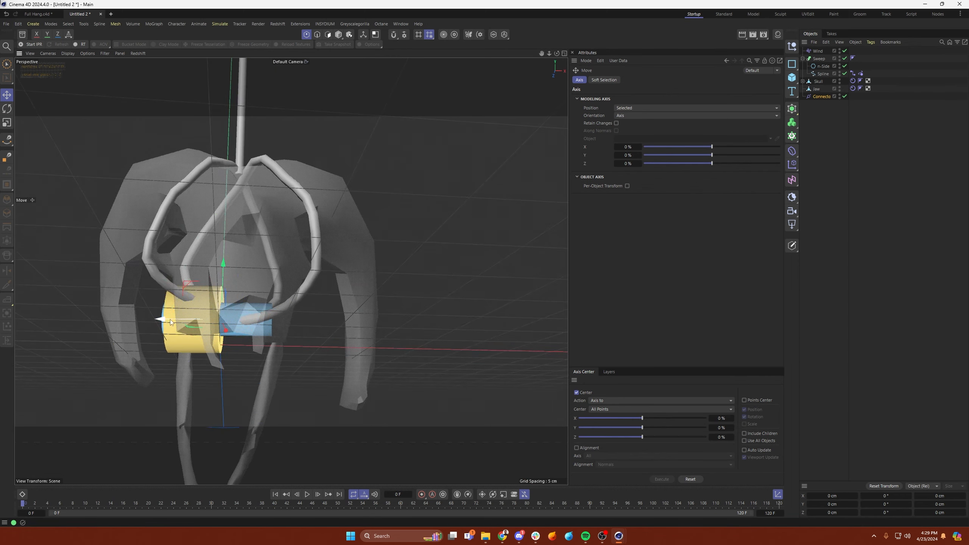
pyautogui.keyDown('alt'); pyautogui.moveTo(269, 290); pyautogui.dragTo(308, 305); pyautogui.keyUp('alt')
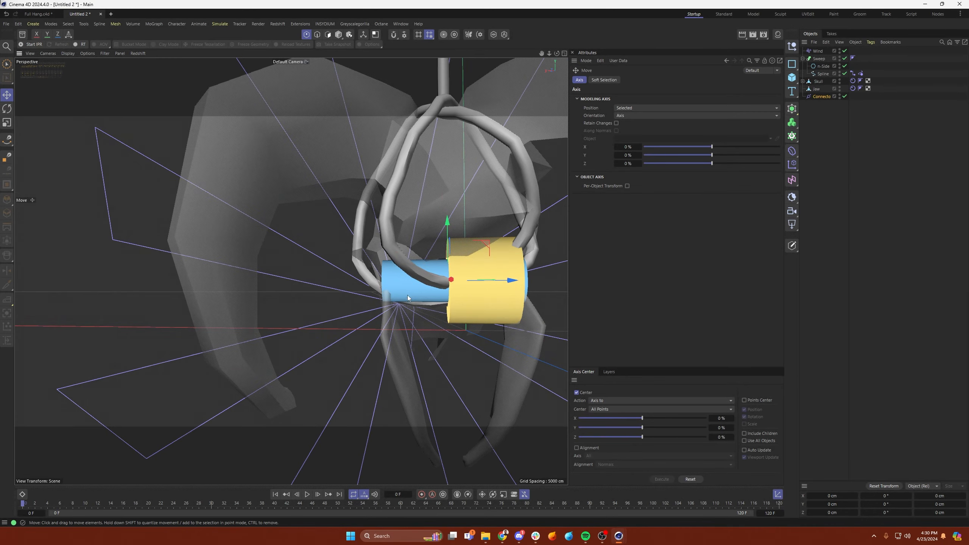
pyautogui.keyDown('alt'); pyautogui.moveTo(407, 296); pyautogui.dragTo(565, 244); pyautogui.keyUp('alt')
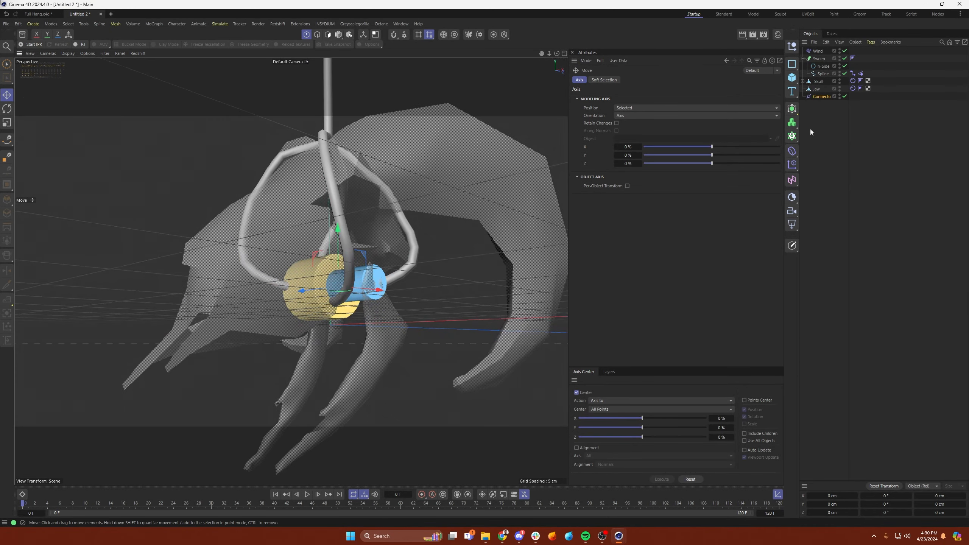
# - Lock the Connector's attributes, add the Jaw to its Objects list and toggle its Ignore Collisions option
pyautogui.click(816, 91)
pyautogui.click(818, 97)
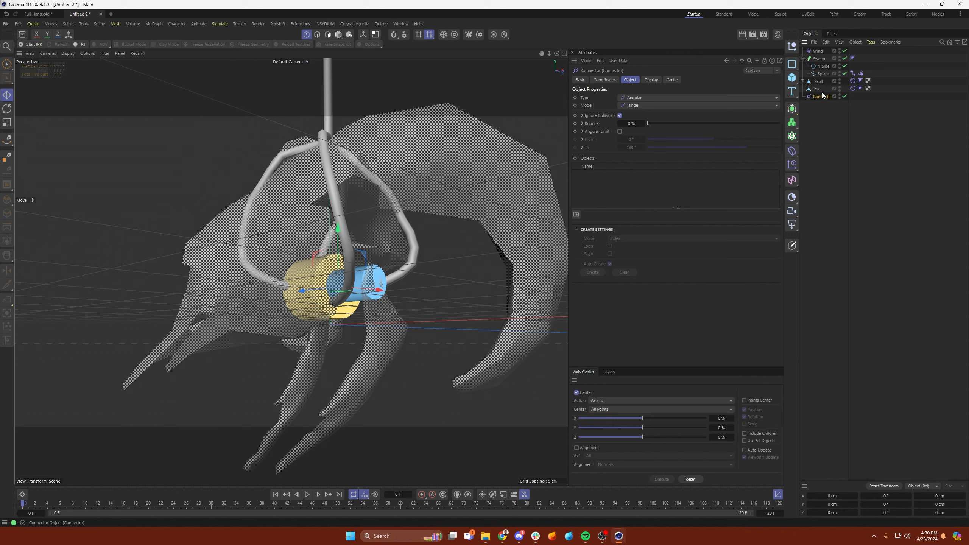
pyautogui.click(766, 61)
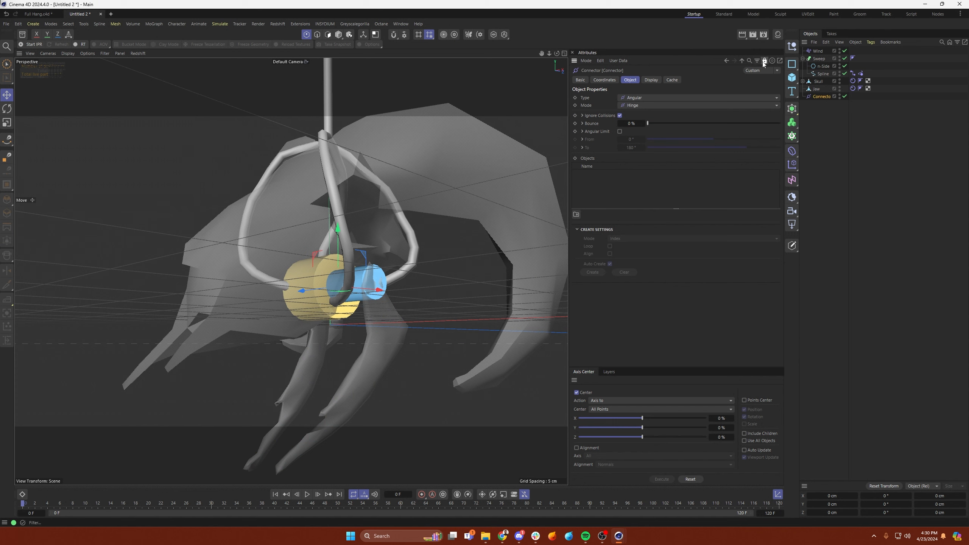
pyautogui.moveTo(638, 179); pyautogui.dragTo(638, 180)
pyautogui.click(816, 97)
pyautogui.moveTo(811, 90); pyautogui.dragTo(690, 183)
pyautogui.click(620, 116)
# - Set the Jaw's Rigid Body collision shape to Triangle Mesh and its collision Thickness to 0.1 cm
pyautogui.click(853, 89)
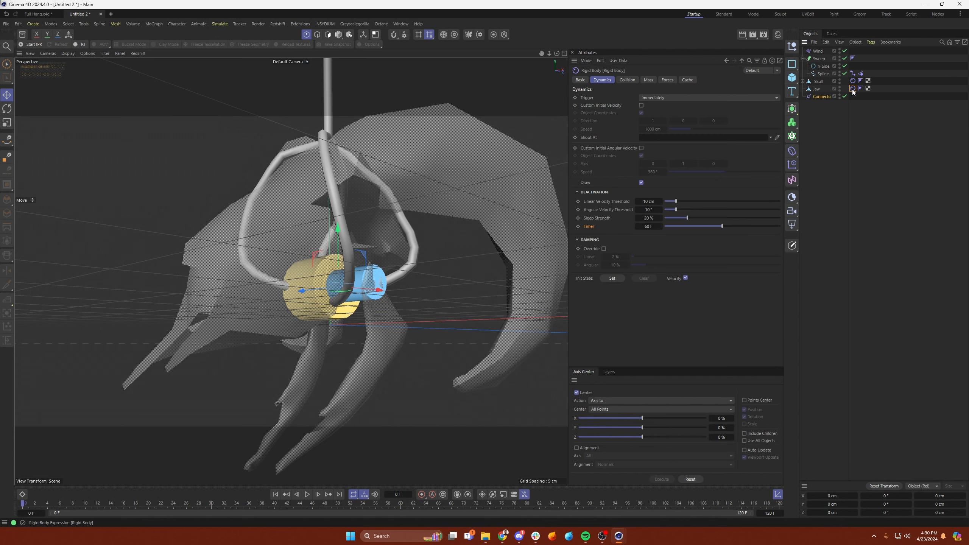
pyautogui.click(819, 88)
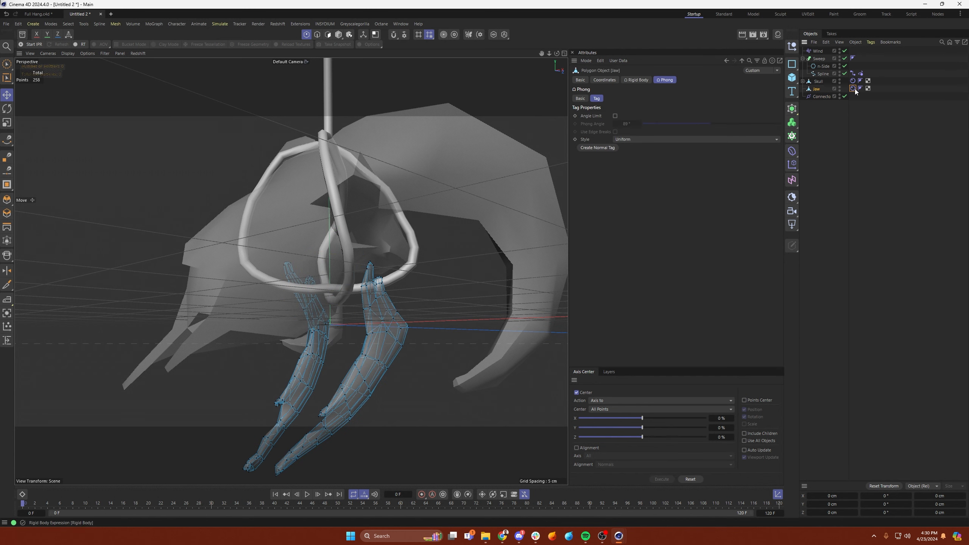
pyautogui.click(635, 81)
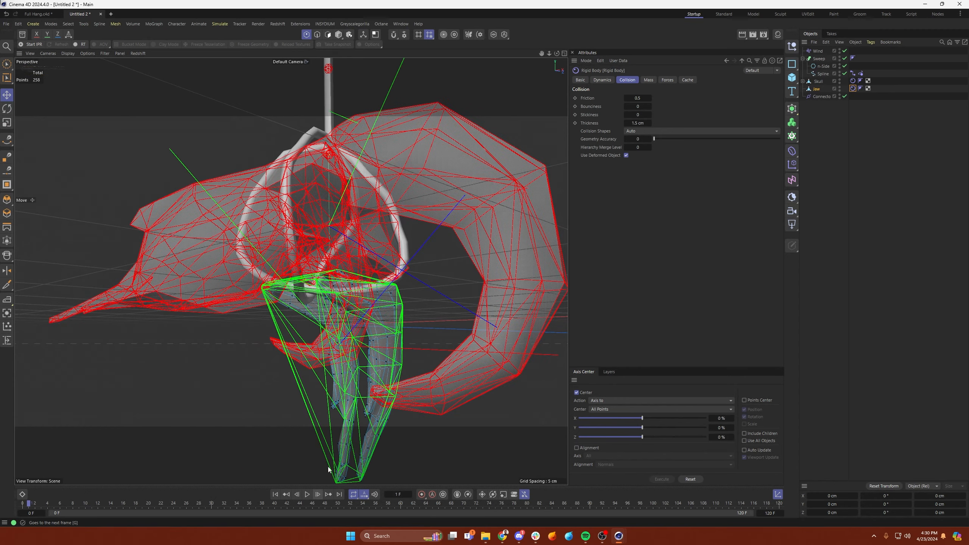
pyautogui.keyDown('alt'); pyautogui.moveTo(330, 292); pyautogui.dragTo(315, 366); pyautogui.keyUp('alt')
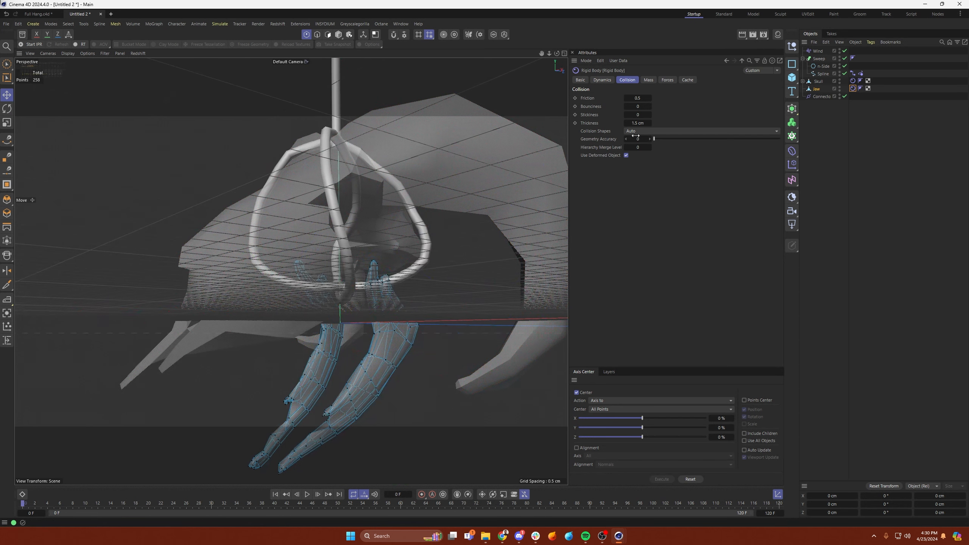
pyautogui.click(636, 132)
pyautogui.click(651, 150)
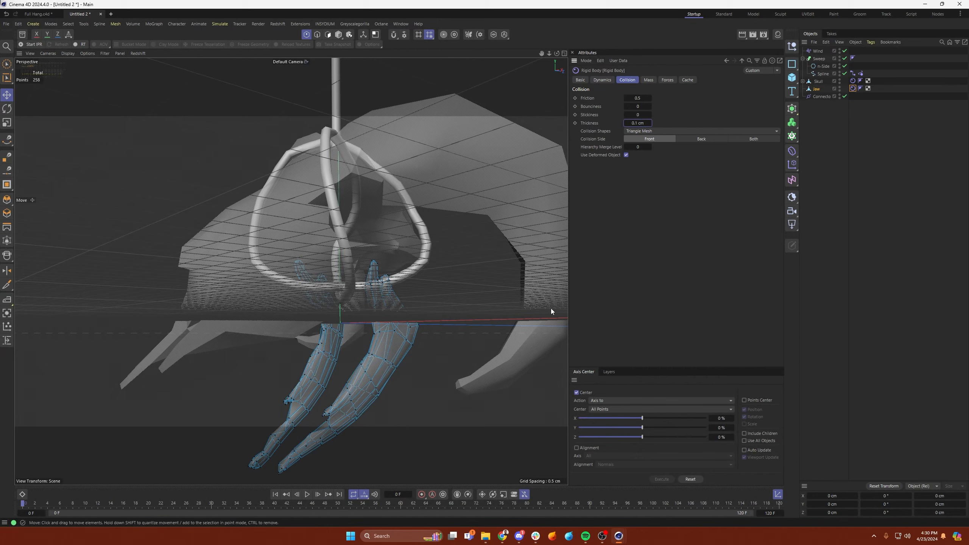
# - Play the simulation and examine how the jaw swings with the hanging skull
pyautogui.keyDown('alt'); pyautogui.moveTo(489, 363); pyautogui.dragTo(358, 378); pyautogui.keyUp('alt')
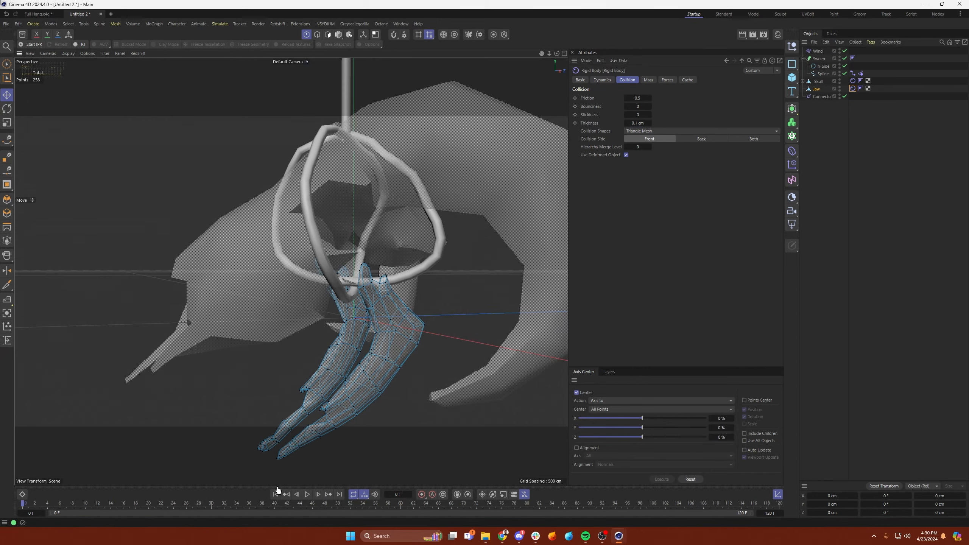
pyautogui.click(307, 494)
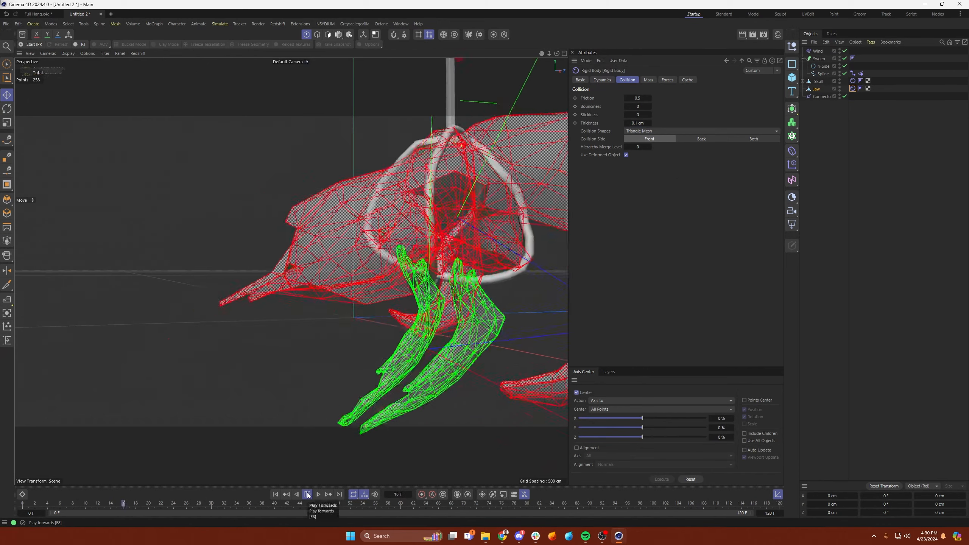
pyautogui.keyDown('alt'); pyautogui.moveTo(455, 271); pyautogui.dragTo(418, 328); pyautogui.keyUp('alt')
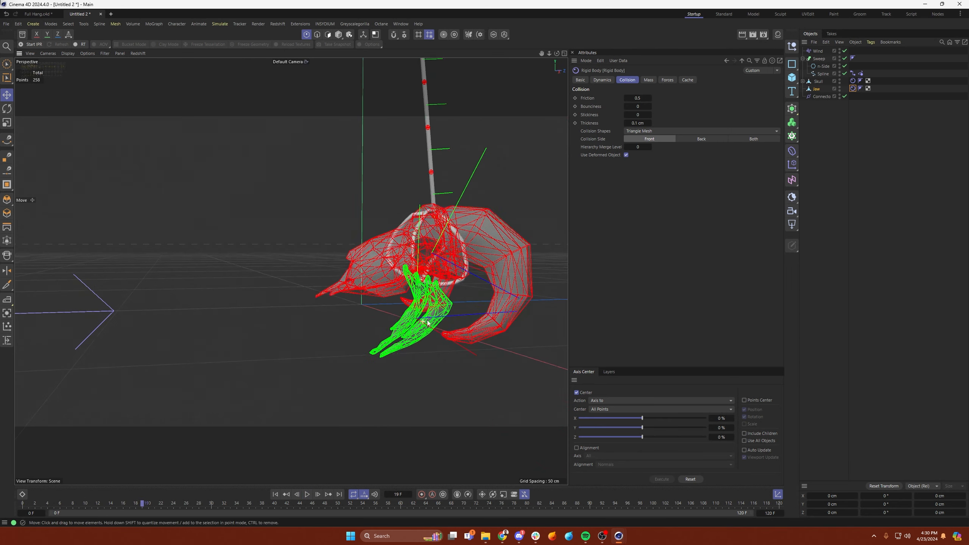
pyautogui.click(841, 168)
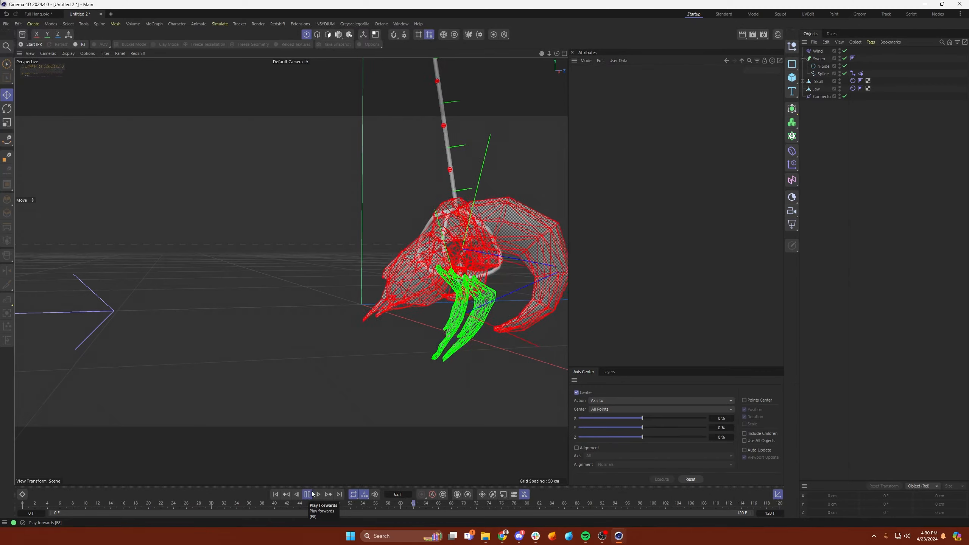
# - Turn off the simulation Draw overlays in the project's Simulation settings
pyautogui.keyDown('alt'); pyautogui.moveTo(409, 279); pyautogui.dragTo(369, 282); pyautogui.keyUp('alt')
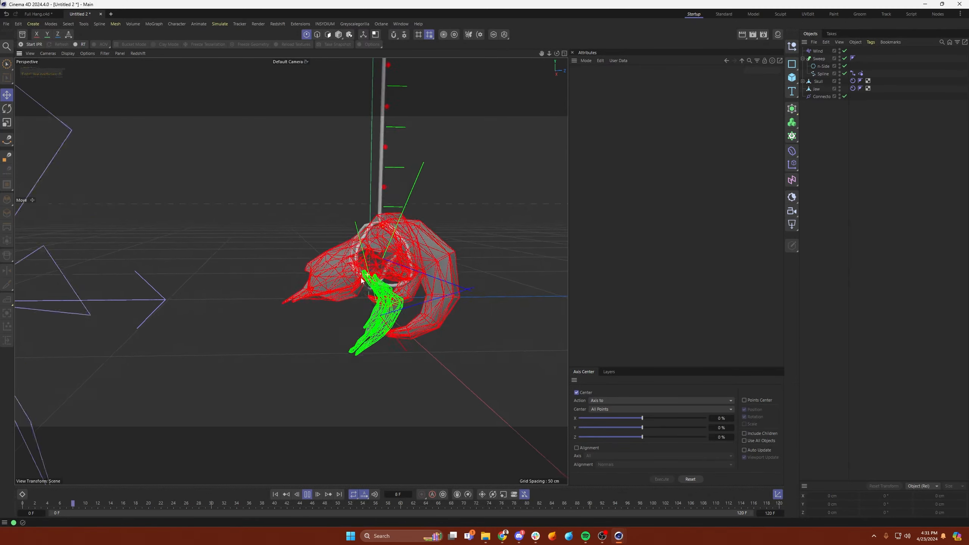
pyautogui.hotkey('ctrl', 'd')
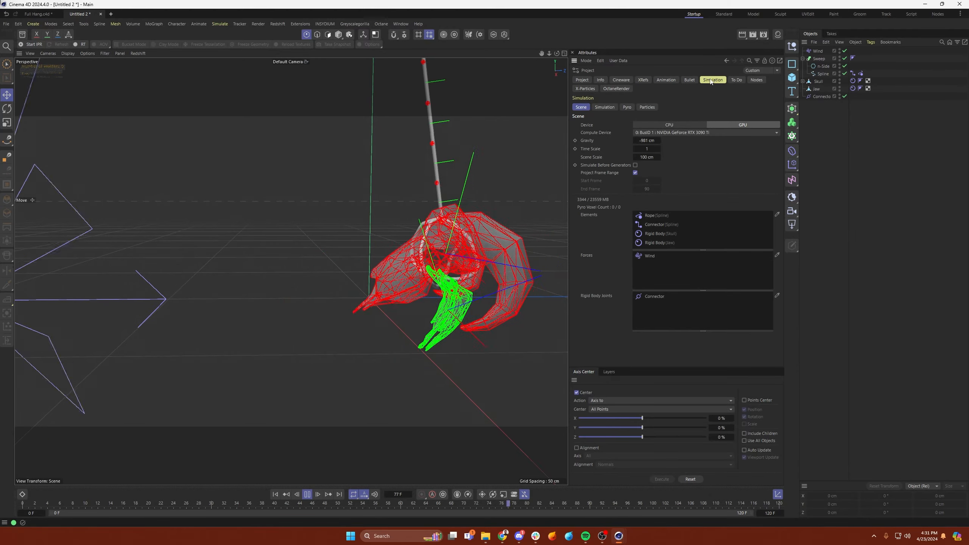
pyautogui.click(603, 108)
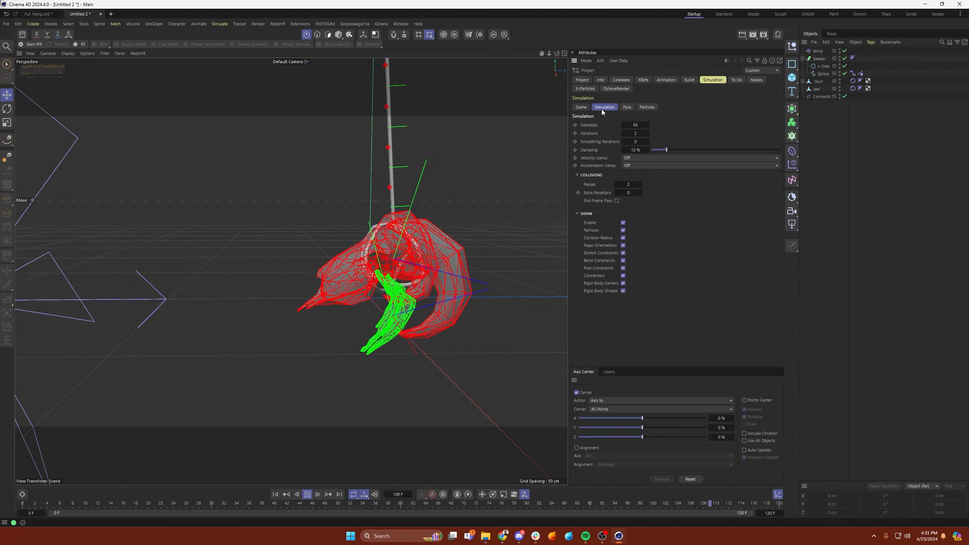
pyautogui.click(623, 223)
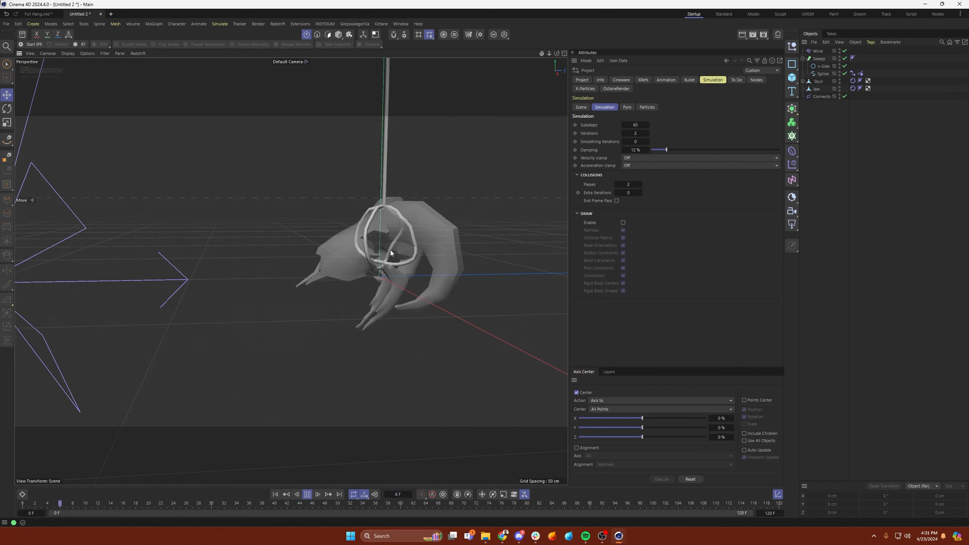
# - Switch to Model mode and exclude the Wind object in the Forces settings of the Jaw's Rigid Body tag
pyautogui.click(416, 285)
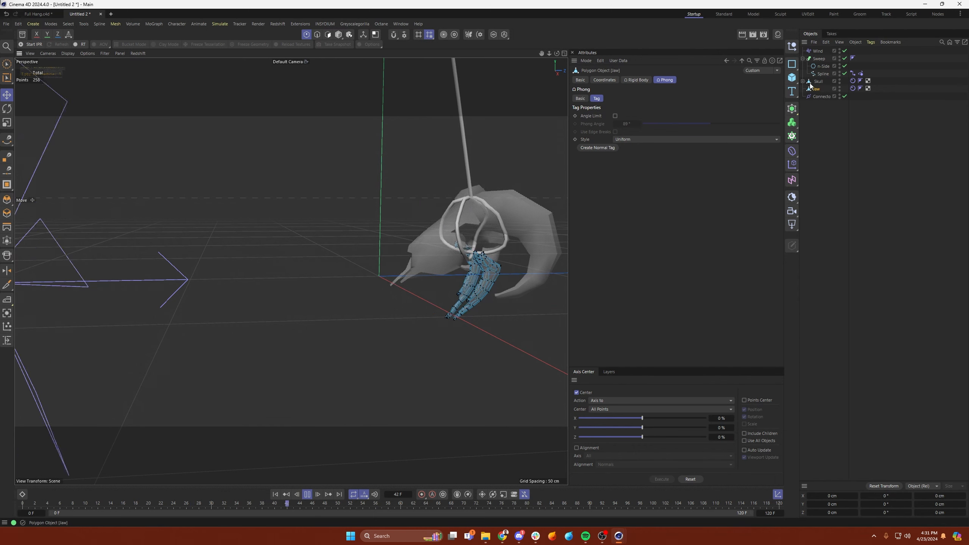
pyautogui.click(339, 35)
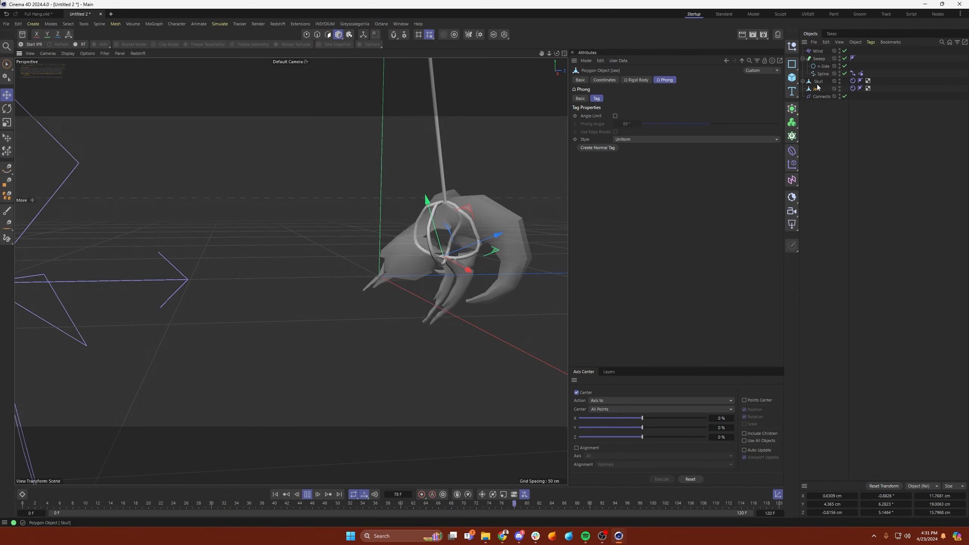
pyautogui.click(818, 51)
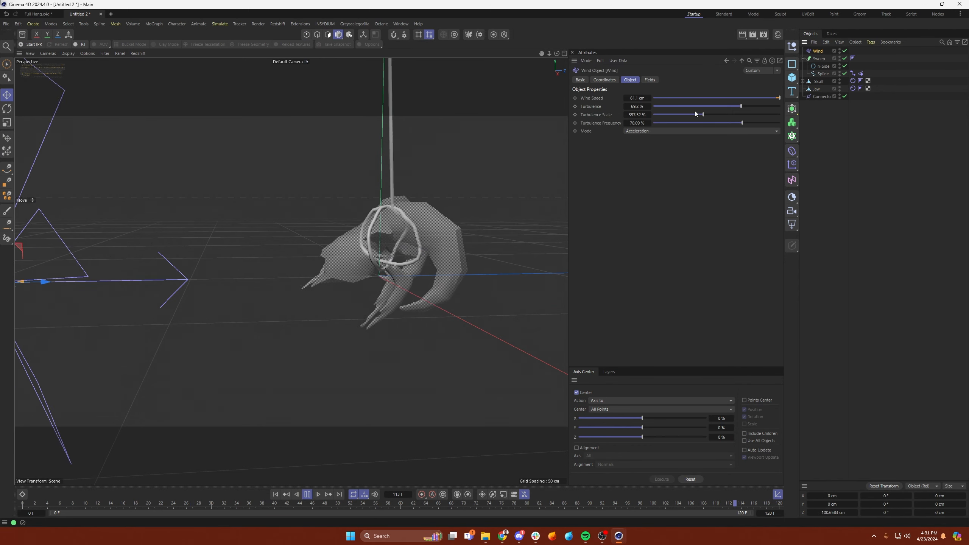
pyautogui.click(853, 89)
pyautogui.click(668, 80)
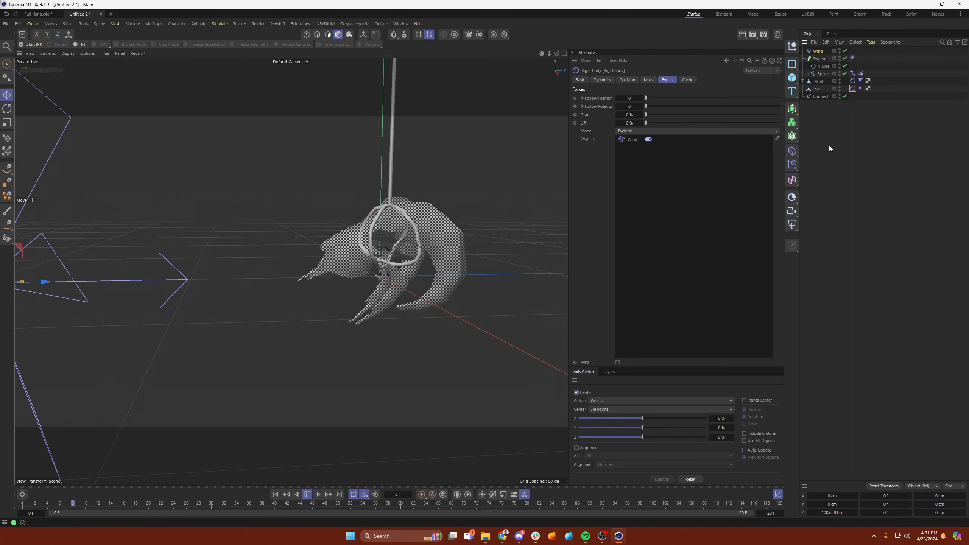
pyautogui.click(833, 132)
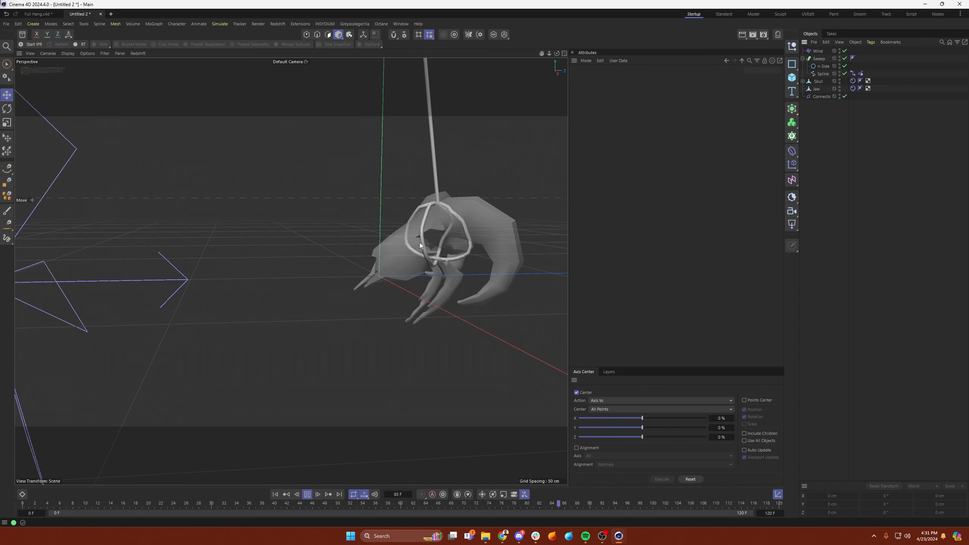
# - Disable the Wind object while the simulation keeps playing
pyautogui.click(845, 51)
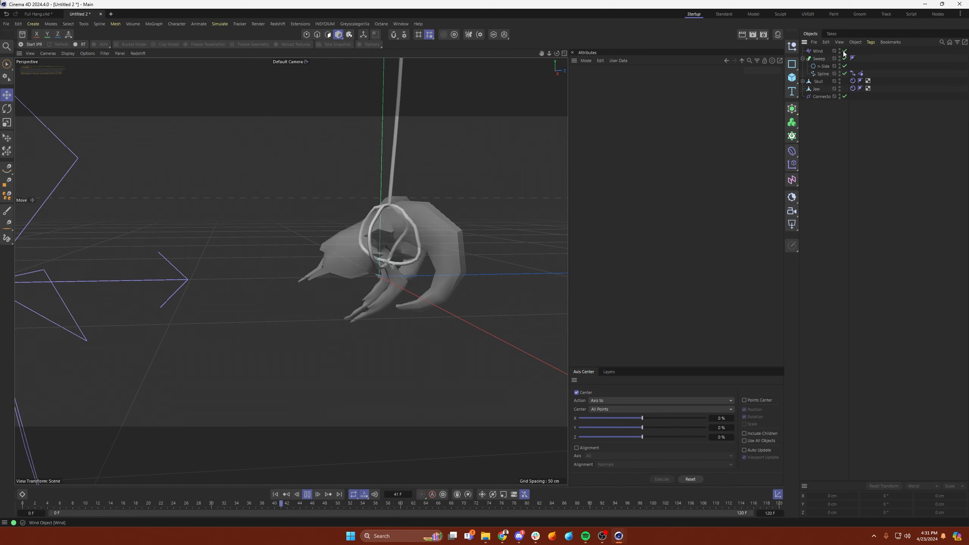
pyautogui.click(845, 51)
pyautogui.click(844, 51)
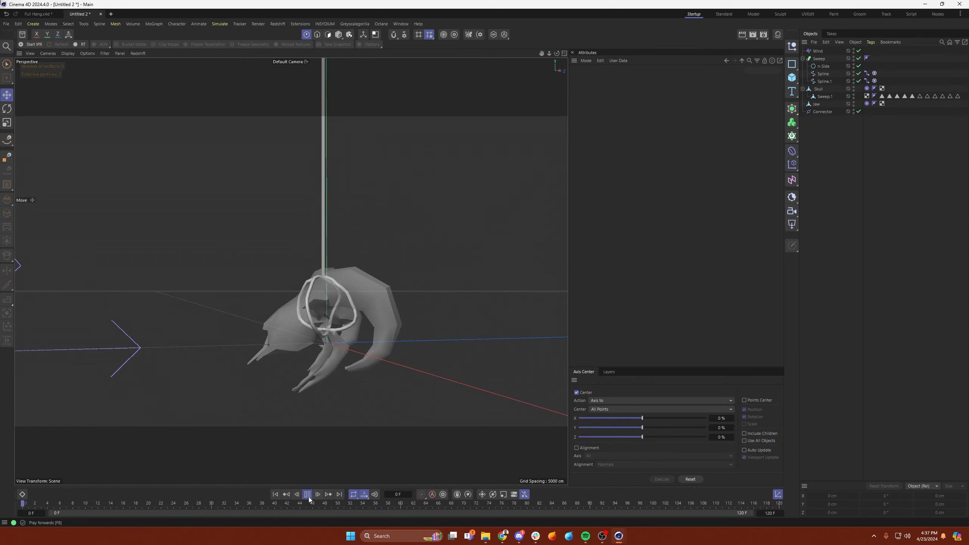
# - Make the Connector a child of the Skull object in the hierarchy
pyautogui.click(823, 112)
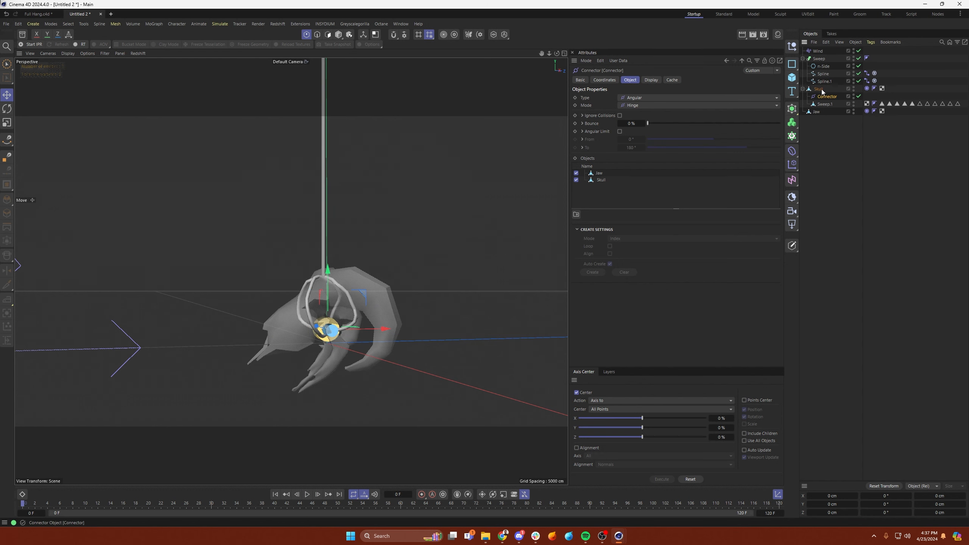
pyautogui.click(812, 154)
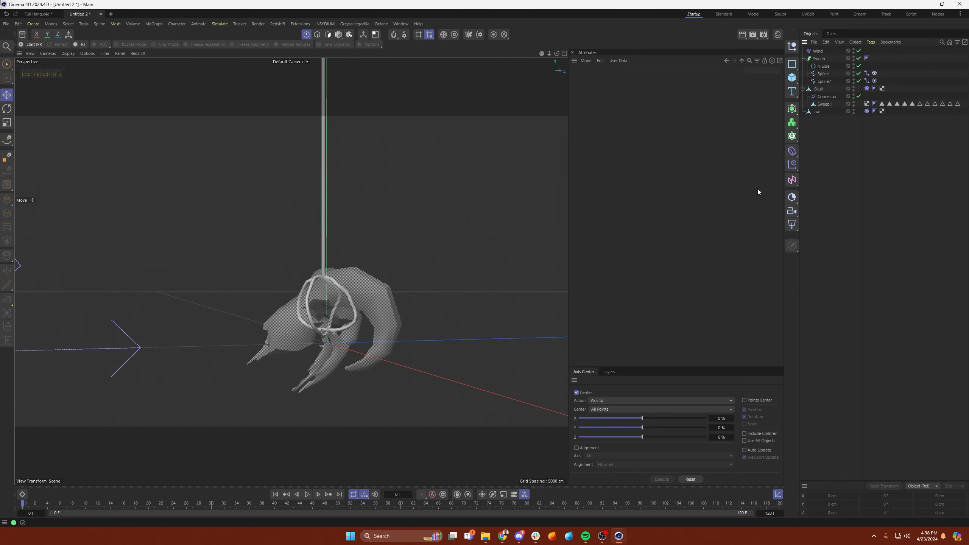
pyautogui.click(826, 96)
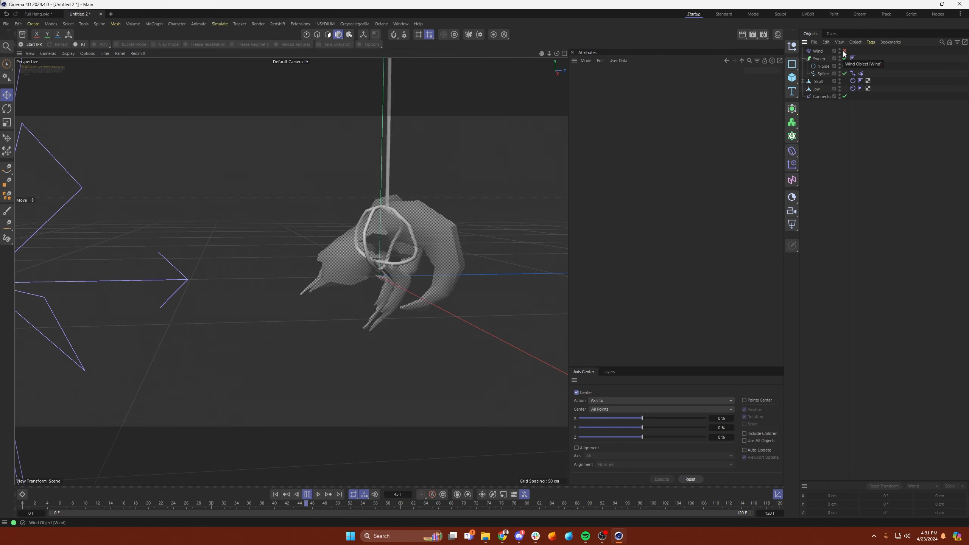
# - Examine the rope during playback, from the knot around the skull up to its top end, for twisting
pyautogui.scroll(10, 414, 186)
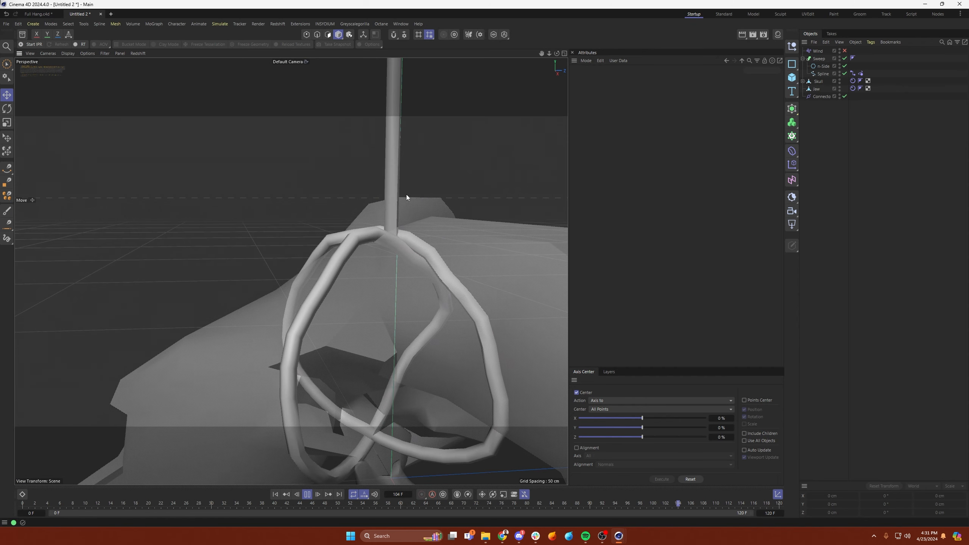
pyautogui.keyDown('alt'); pyautogui.moveTo(389, 168); pyautogui.dragTo(353, 293, button='middle'); pyautogui.keyUp('alt')
pyautogui.keyDown('alt'); pyautogui.moveTo(352, 292); pyautogui.dragTo(419, 305); pyautogui.keyUp('alt')
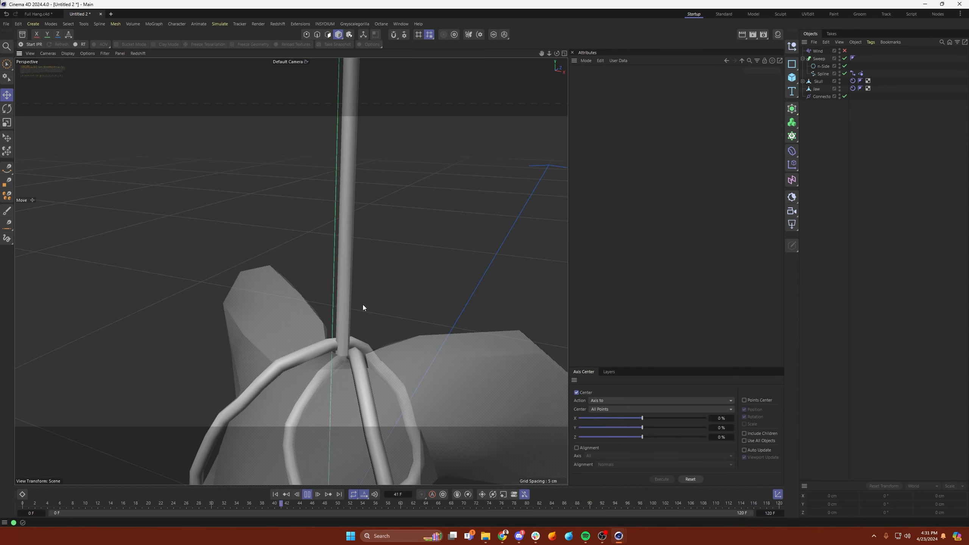
pyautogui.scroll(5, 364, 302)
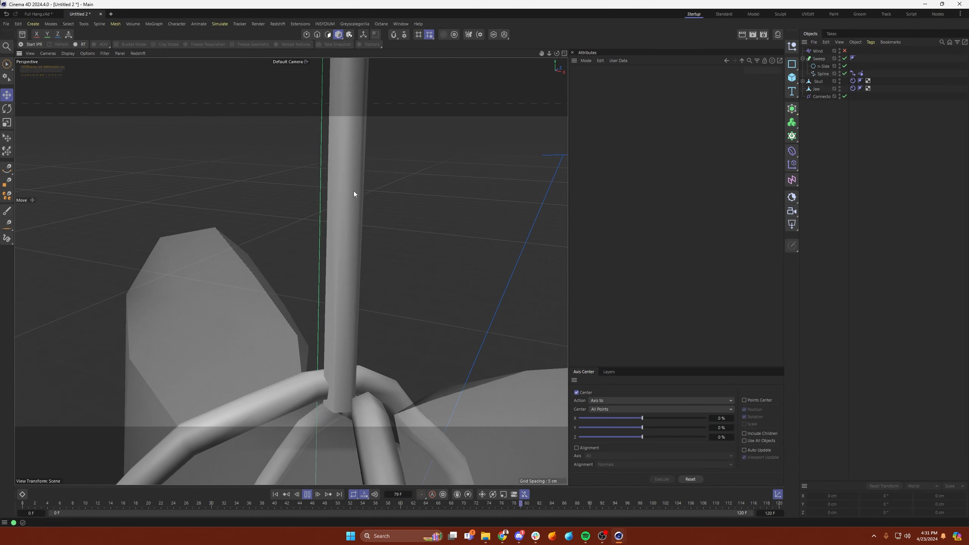
pyautogui.scroll(-10, 354, 193)
pyautogui.keyDown('alt'); pyautogui.moveTo(319, 86); pyautogui.dragTo(287, 296, button='middle'); pyautogui.keyUp('alt')
pyautogui.keyDown('alt'); pyautogui.moveTo(328, 126); pyautogui.dragTo(349, 115); pyautogui.keyUp('alt')
pyautogui.keyDown('alt'); pyautogui.moveTo(349, 114); pyautogui.dragTo(466, 85, button='right'); pyautogui.keyUp('alt')
pyautogui.keyDown('alt'); pyautogui.moveTo(310, 137); pyautogui.dragTo(311, 134); pyautogui.keyUp('alt')
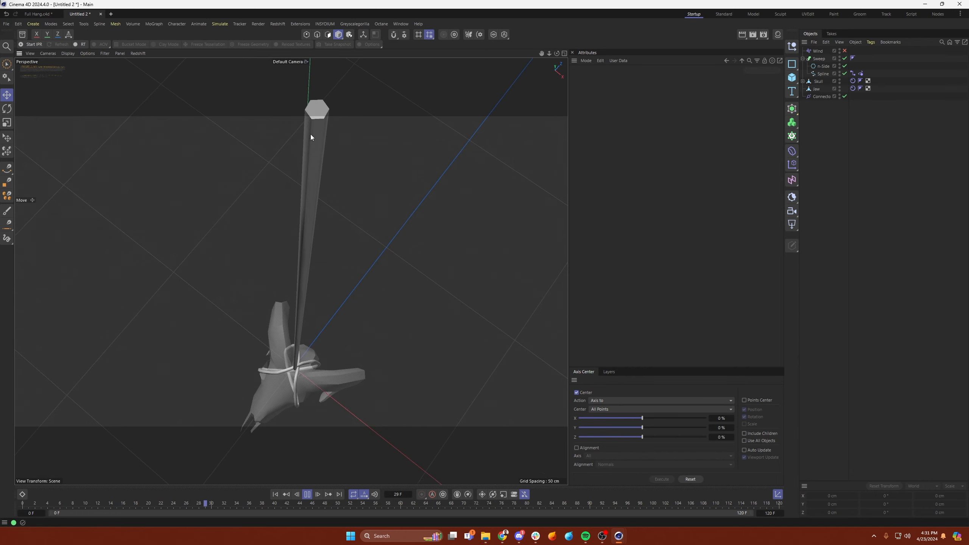
pyautogui.keyDown('alt'); pyautogui.moveTo(317, 138); pyautogui.dragTo(341, 128, button='right'); pyautogui.keyUp('alt')
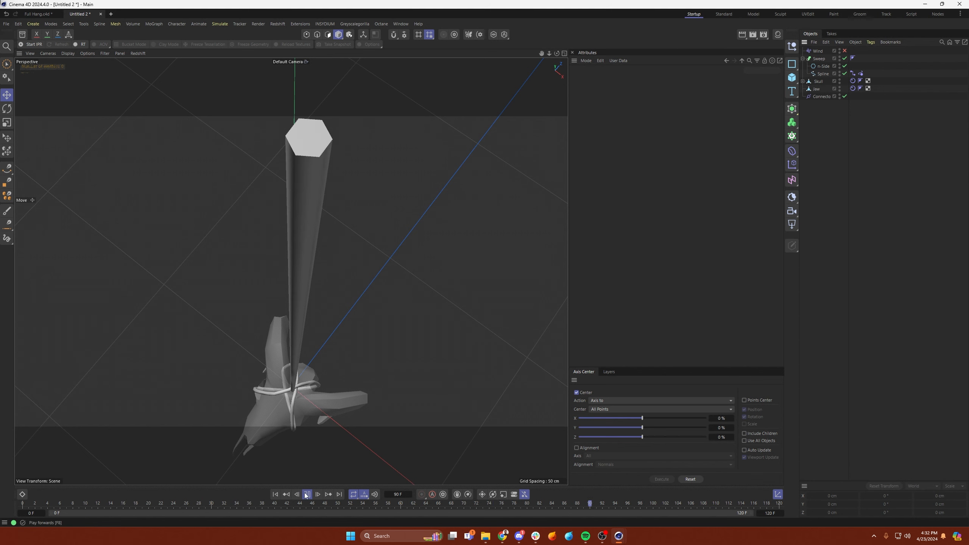
# - Return to the first frame, duplicate the rope Spline without its simulation tags and place the copy in the Sweep as a rail
pyautogui.click(277, 494)
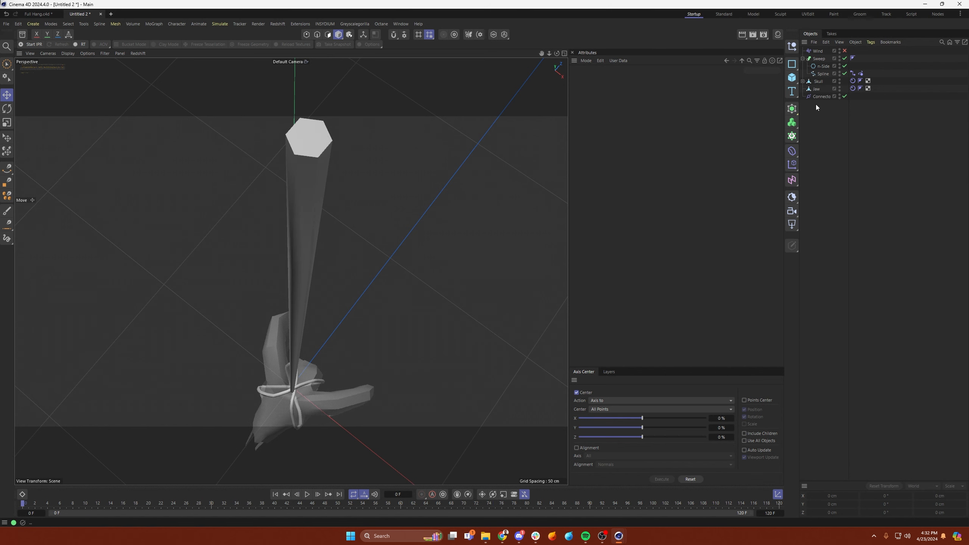
pyautogui.click(823, 74)
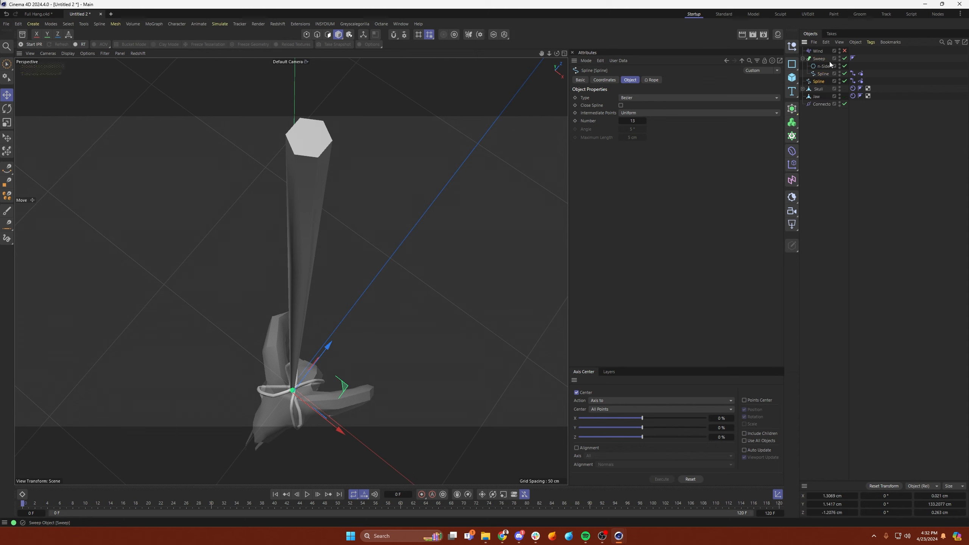
pyautogui.keyDown('ctrl'); pyautogui.moveTo(851, 82); pyautogui.dragTo(852, 86); pyautogui.keyUp('ctrl')
pyautogui.click(821, 82)
# - Enable Use Rail Scale on the Sweep and select the duplicated rail Spline
pyautogui.click(821, 60)
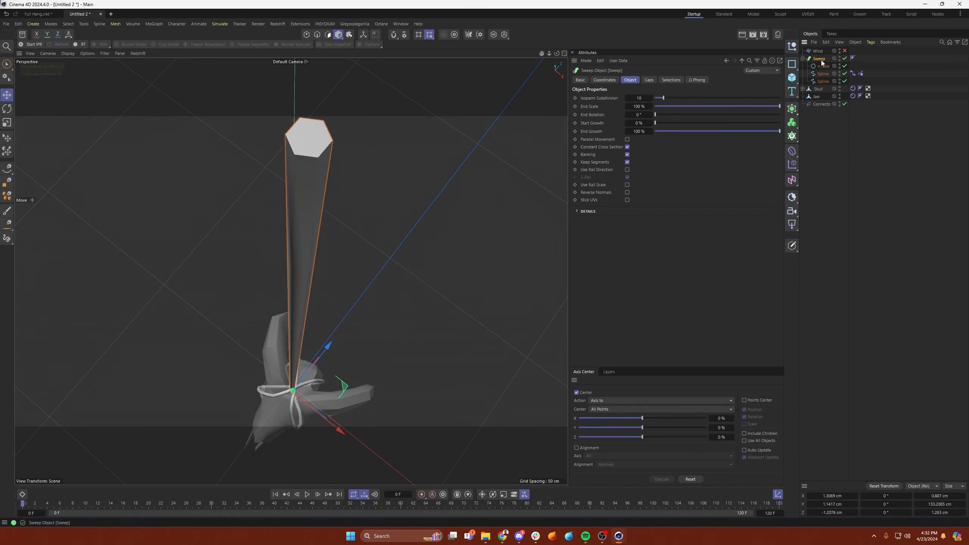
pyautogui.click(627, 185)
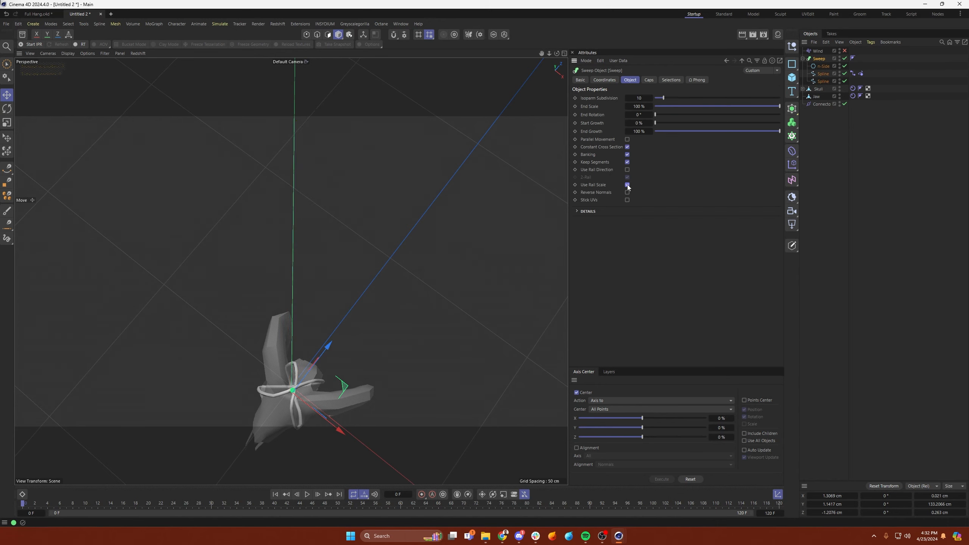
pyautogui.click(824, 82)
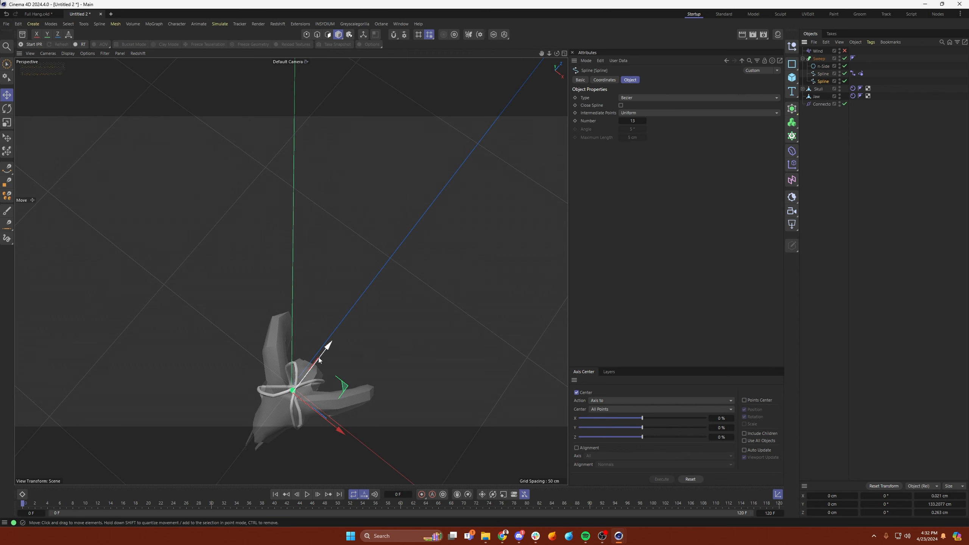